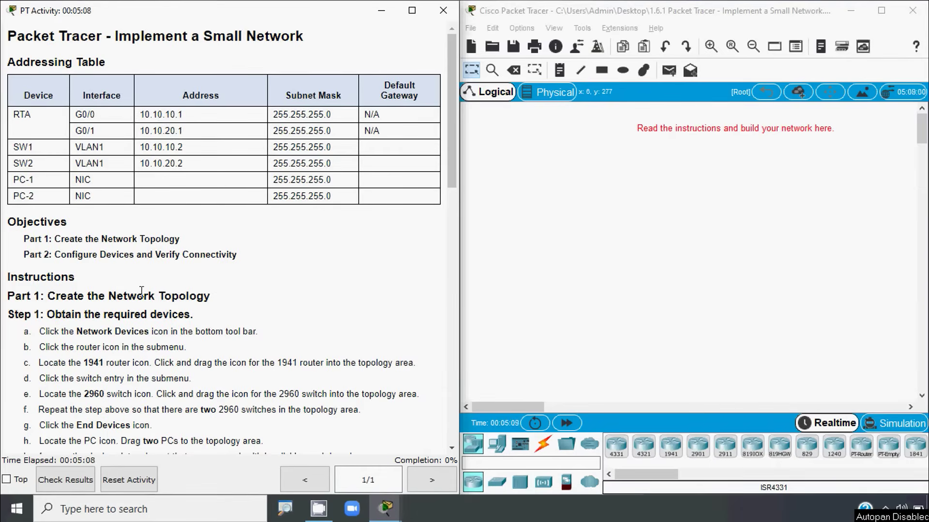
Step: Place a 1941 router in the empty workspace and move it just below the red instruction text
{"action": "left_click", "coordinate": [21, 255]}
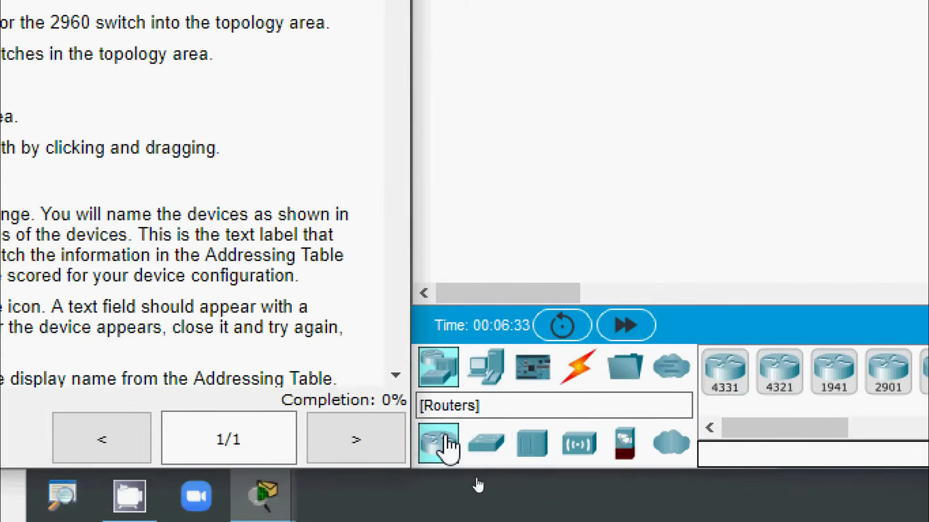
{"action": "left_click", "coordinate": [447, 443]}
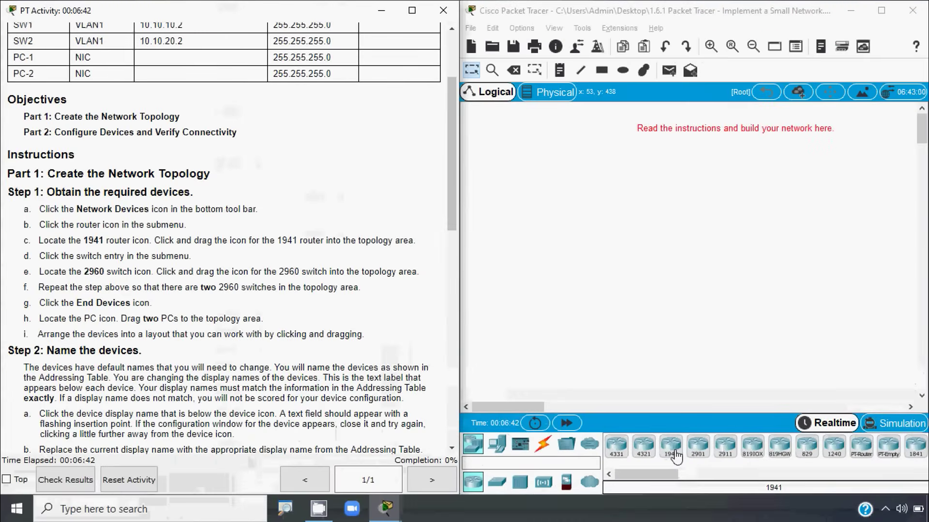
{"action": "left_click_drag", "start_coordinate": [675, 455], "coordinate": [737, 224]}
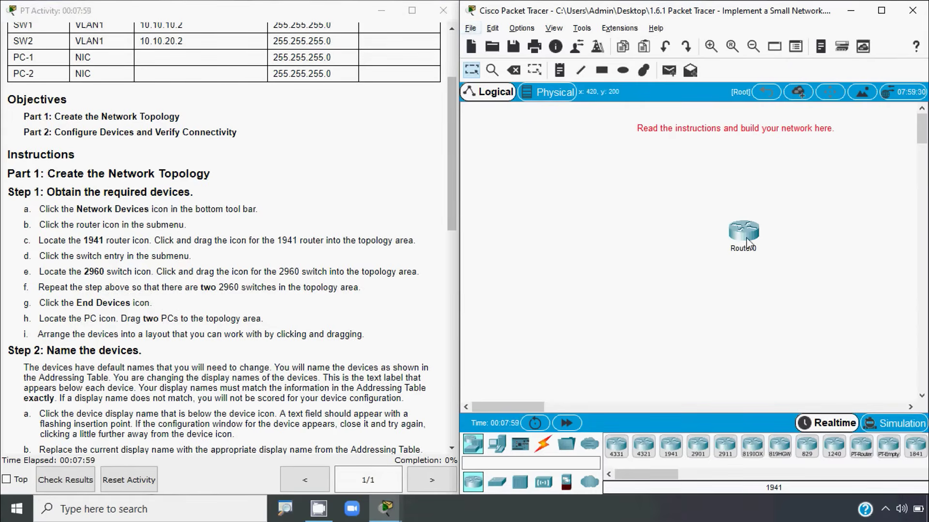
{"action": "left_click_drag", "start_coordinate": [747, 238], "coordinate": [749, 190]}
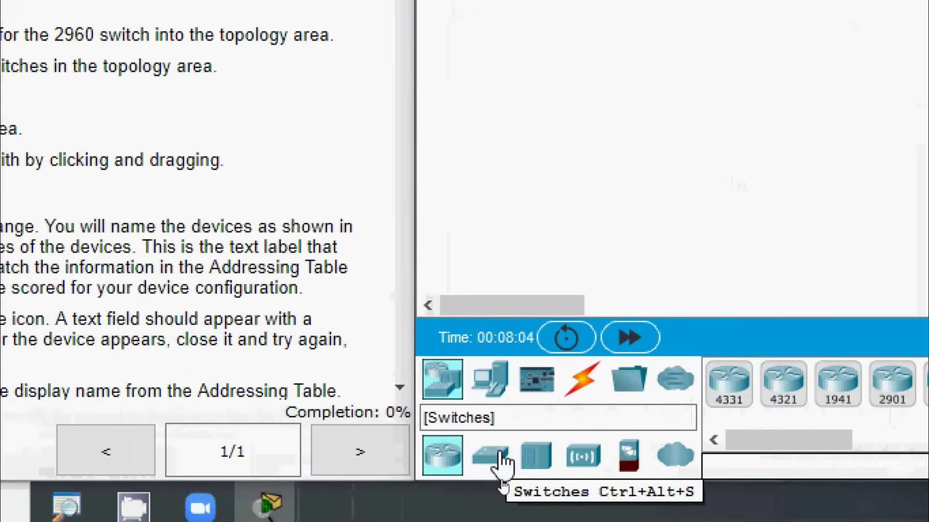
Step: Add two 2960 switches side by side below the router
{"action": "left_click", "coordinate": [503, 485]}
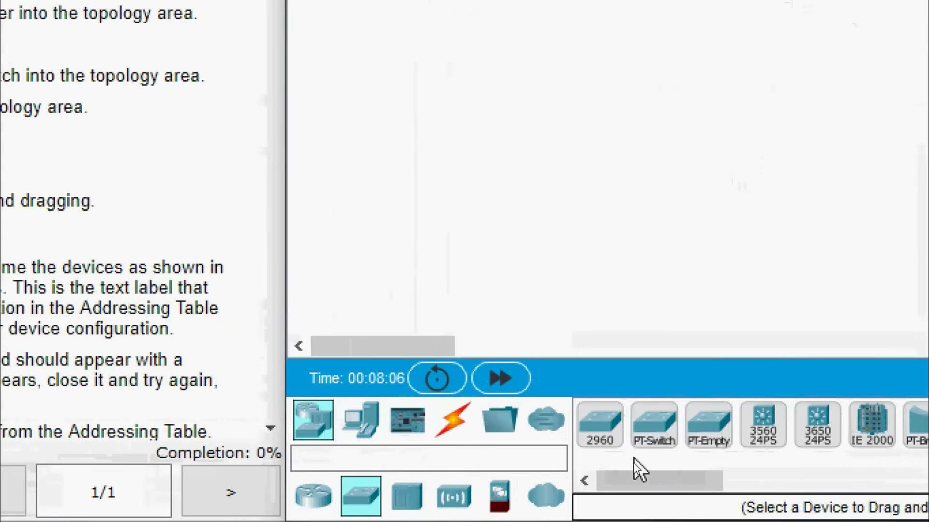
{"action": "left_click_drag", "start_coordinate": [599, 448], "coordinate": [713, 301]}
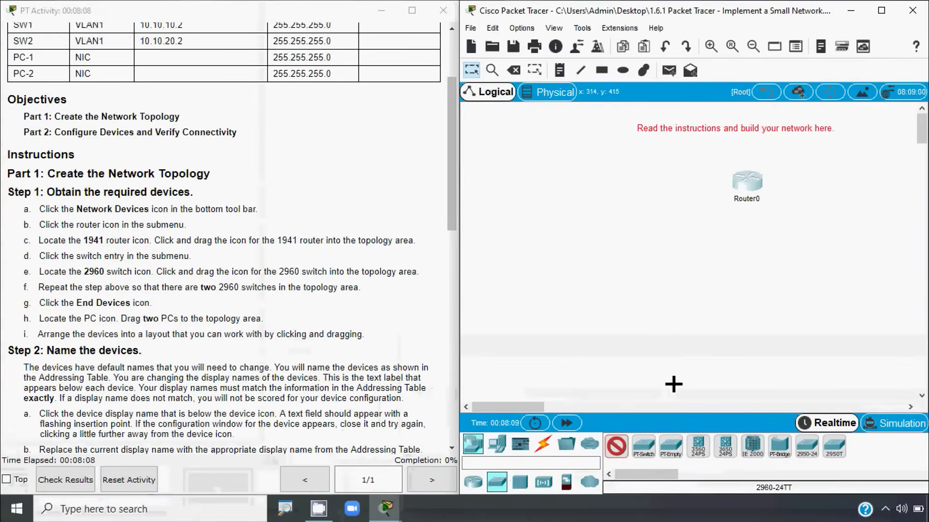
{"action": "left_click_drag", "start_coordinate": [674, 385], "coordinate": [670, 264]}
{"action": "left_click_drag", "start_coordinate": [622, 458], "coordinate": [815, 269]}
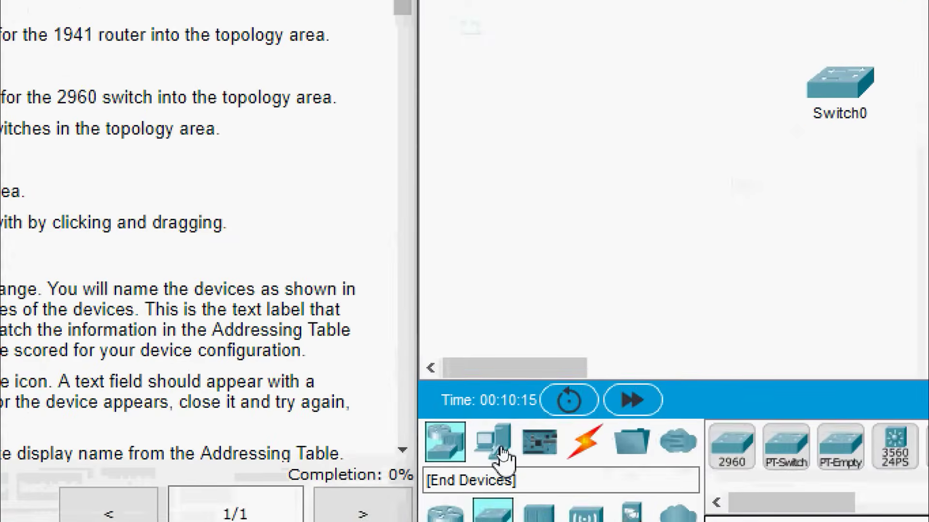
Step: Add two PCs to the topology, one below each switch
{"action": "left_click", "coordinate": [502, 448]}
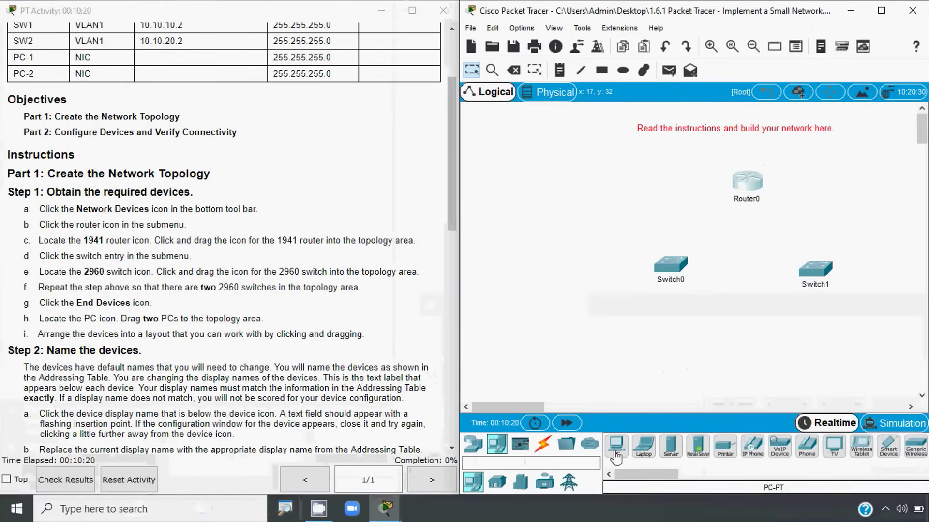
{"action": "left_click_drag", "start_coordinate": [616, 446], "coordinate": [654, 355]}
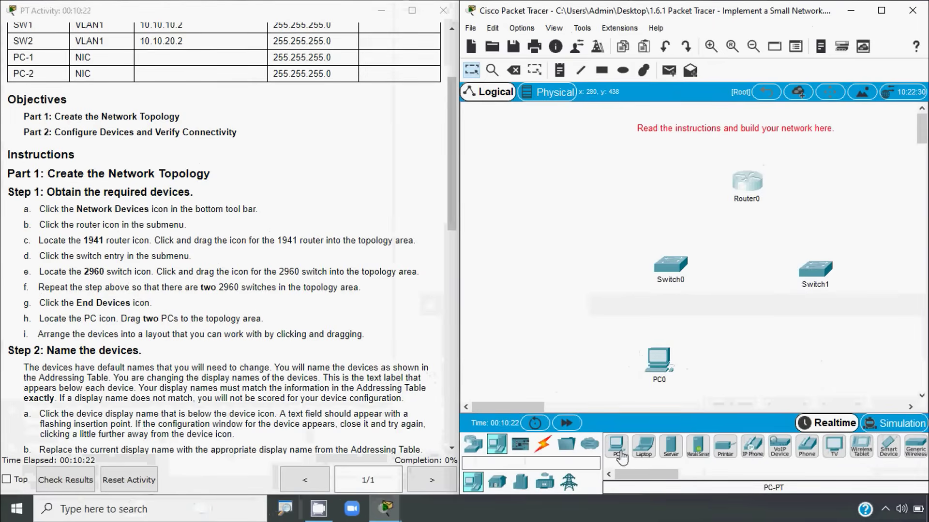
{"action": "left_click_drag", "start_coordinate": [617, 446], "coordinate": [815, 356]}
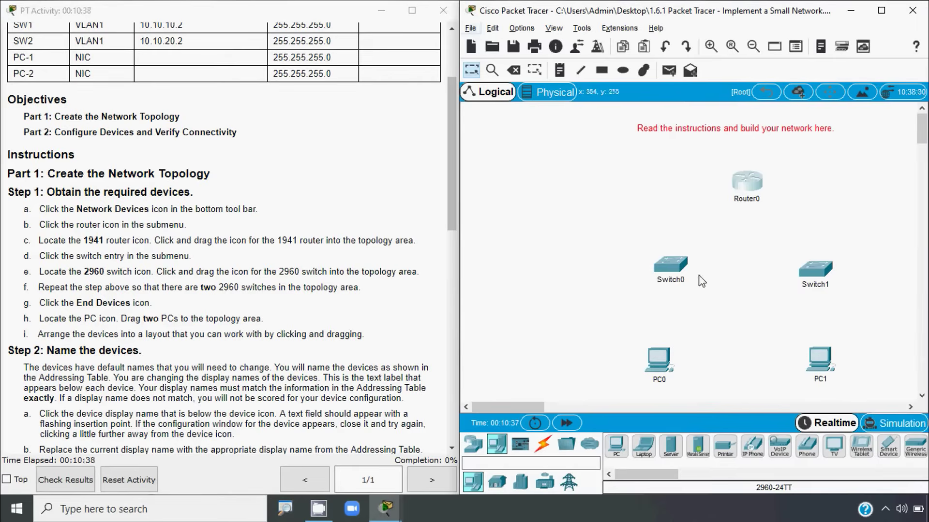
Step: Rearrange the topology by moving the switches and PCs up, then shifting the devices slightly toward the left
{"action": "left_click_drag", "start_coordinate": [673, 266], "coordinate": [675, 244]}
{"action": "left_click_drag", "start_coordinate": [810, 271], "coordinate": [807, 241]}
{"action": "left_click_drag", "start_coordinate": [667, 371], "coordinate": [680, 333]}
{"action": "left_click_drag", "start_coordinate": [827, 367], "coordinate": [828, 326]}
{"action": "left_click_drag", "start_coordinate": [875, 173], "coordinate": [621, 368]}
{"action": "left_click_drag", "start_coordinate": [683, 255], "coordinate": [649, 253]}
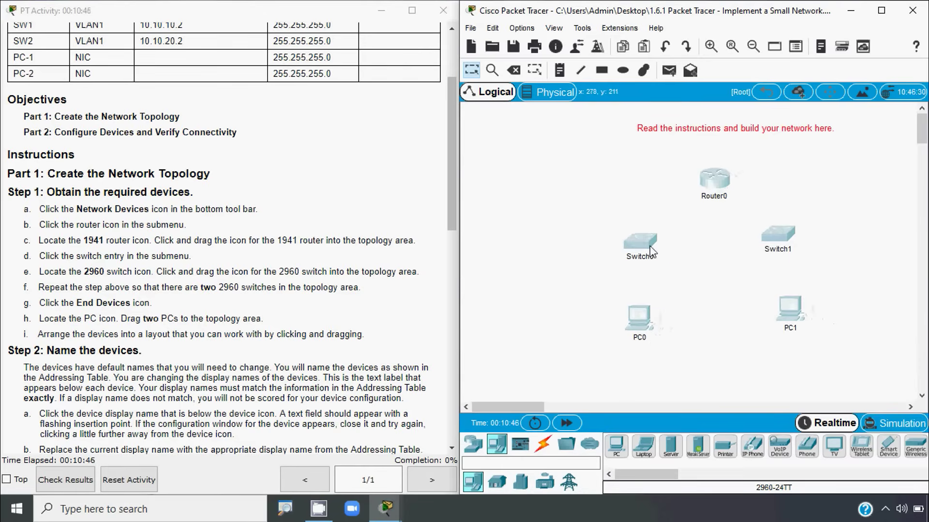
{"action": "left_click", "coordinate": [542, 264]}
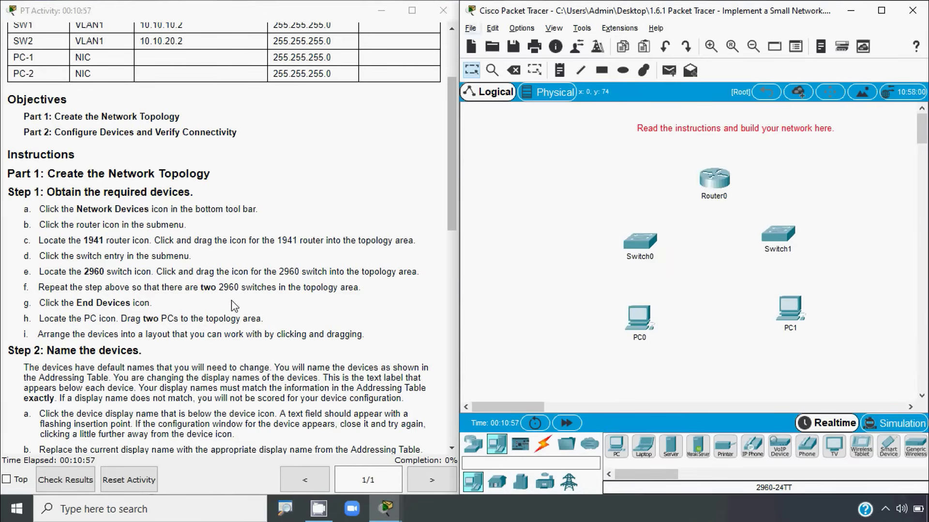
Step: Check the device naming instructions and addressing table, and rename the router as RTA
{"action": "left_click", "coordinate": [250, 306]}
{"action": "scroll", "coordinate": [216, 330], "scroll_direction": "down", "scroll_amount": 3}
{"action": "scroll", "coordinate": [93, 341], "scroll_direction": "down", "scroll_amount": 1}
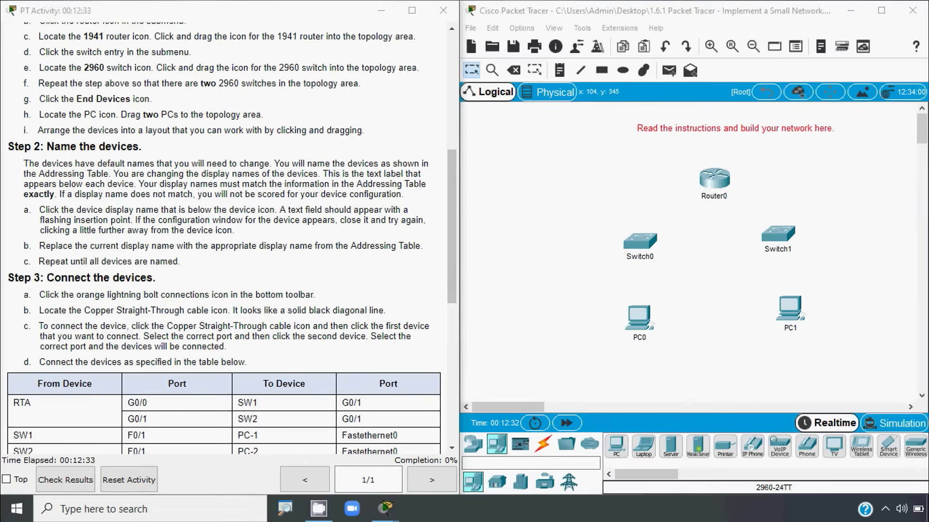
{"action": "left_click", "coordinate": [580, 325]}
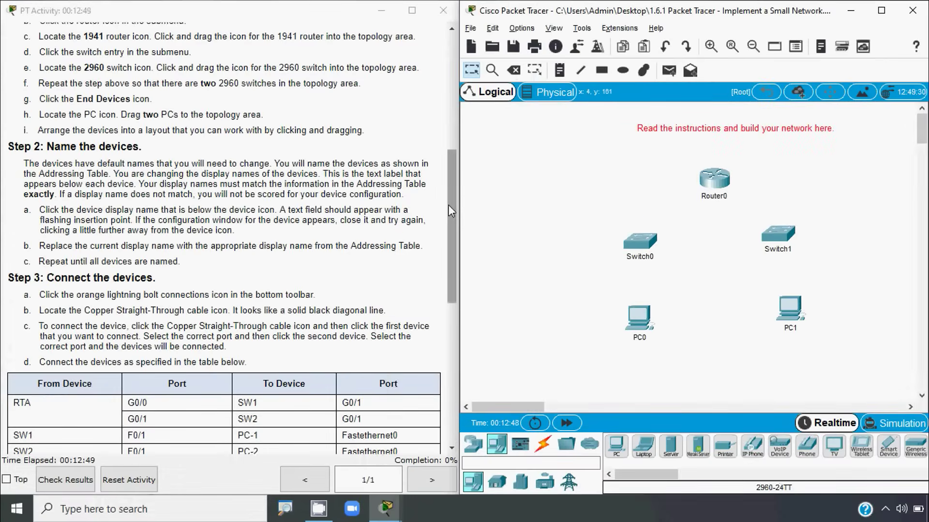
{"action": "scroll", "coordinate": [353, 65], "scroll_direction": "up", "scroll_amount": 5}
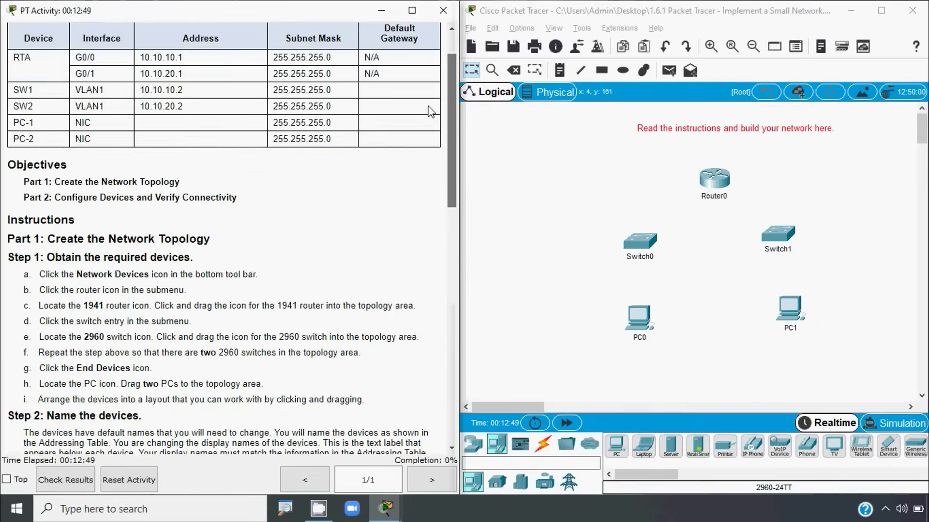
{"action": "scroll", "coordinate": [431, 111], "scroll_direction": "up", "scroll_amount": 2}
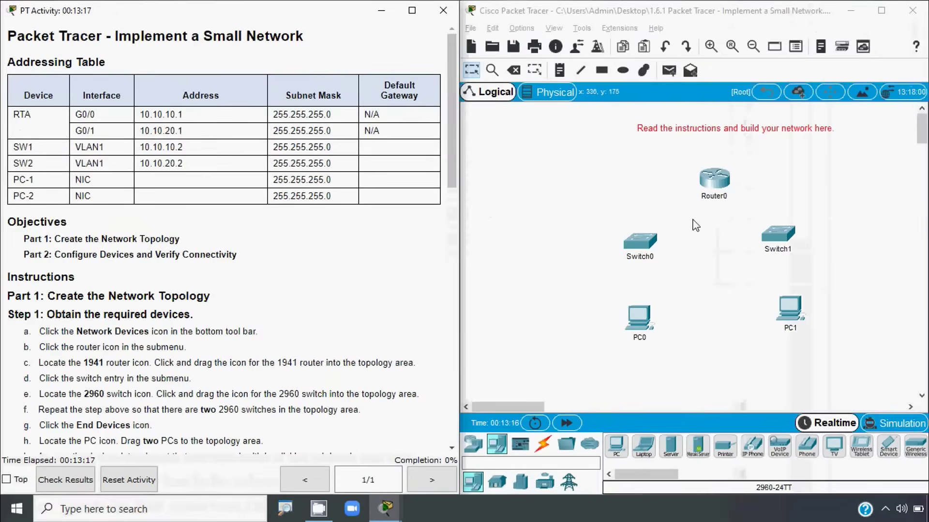
{"action": "left_click", "coordinate": [714, 198]}
{"action": "left_click_drag", "start_coordinate": [729, 197], "coordinate": [669, 199]}
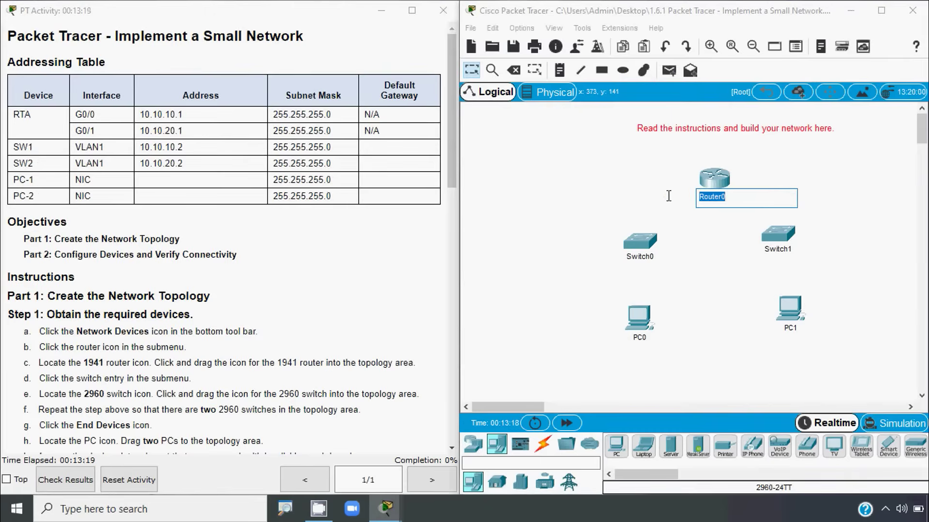
{"action": "type", "text": "RTA"}
{"action": "left_click", "coordinate": [601, 192]}
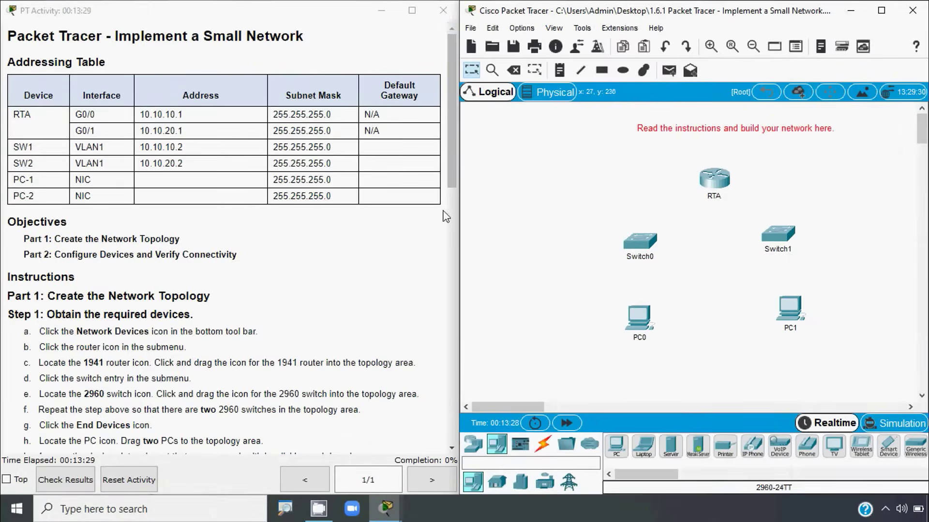
Step: Rename the left switch as SW1 and the right switch as SW2
{"action": "left_click", "coordinate": [628, 256]}
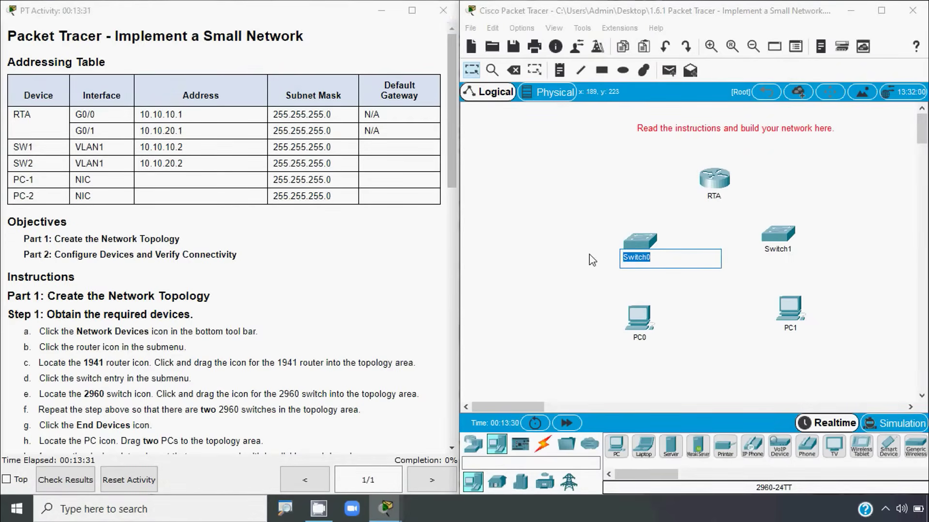
{"action": "type", "text": "SW1"}
{"action": "left_click", "coordinate": [777, 251]}
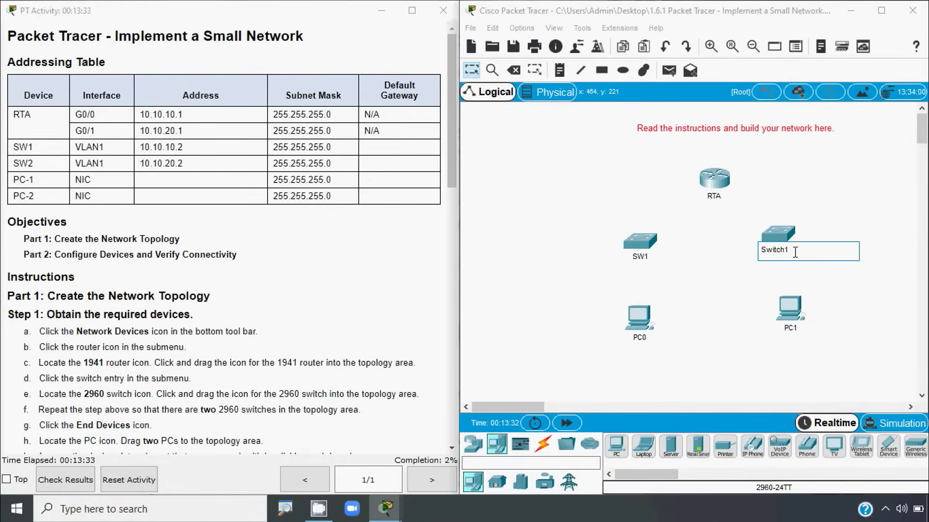
{"action": "type", "text": "S"}
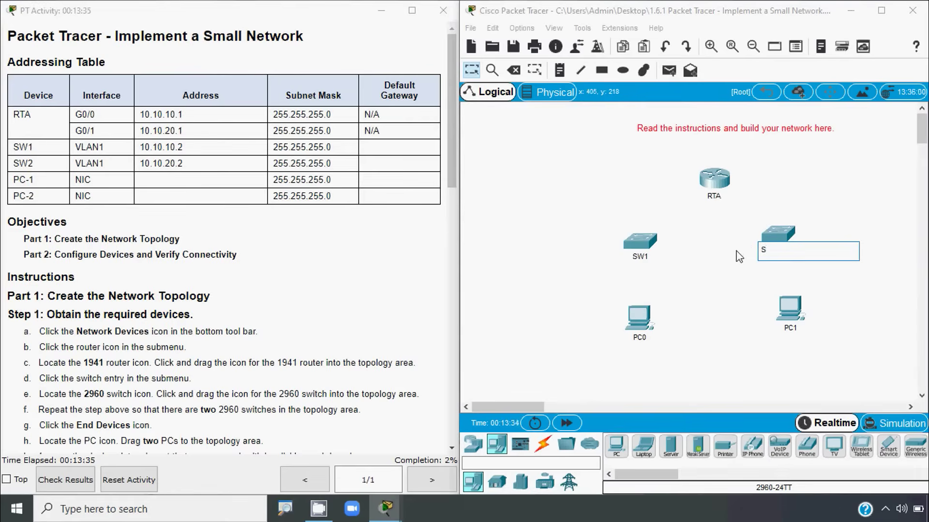
{"action": "type", "text": "W2"}
{"action": "key", "text": "Return"}
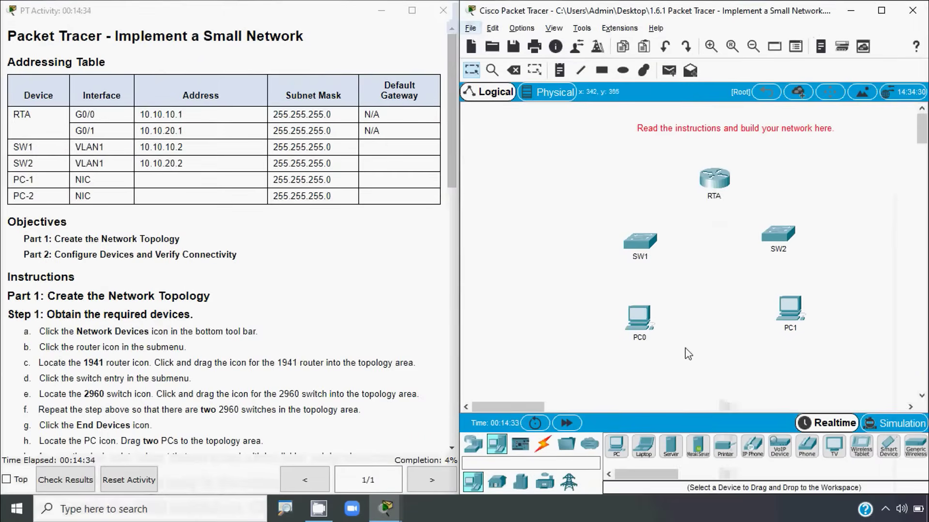
Step: Rename the PC below SW1 as PC-1 and the PC below SW2 as PC-2
{"action": "left_click", "coordinate": [646, 338]}
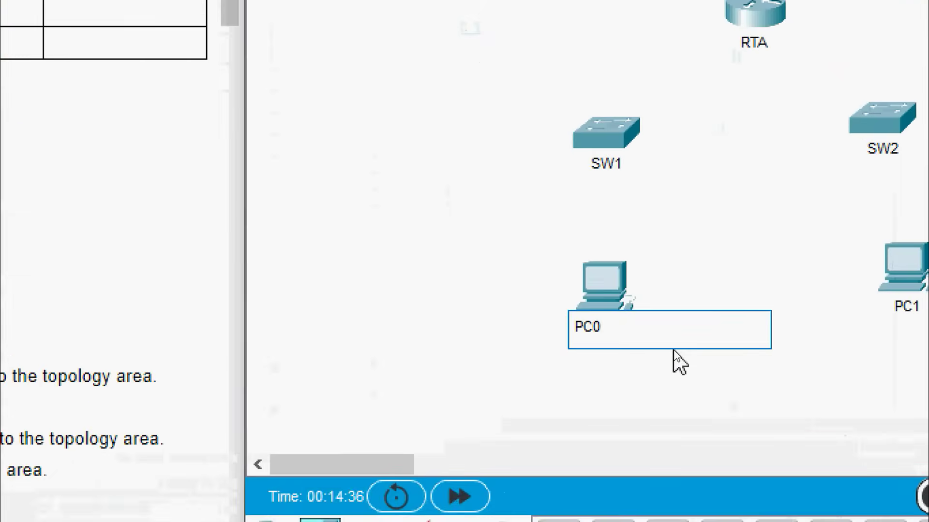
{"action": "key", "text": "BackSpace"}
{"action": "type", "text": "-"}
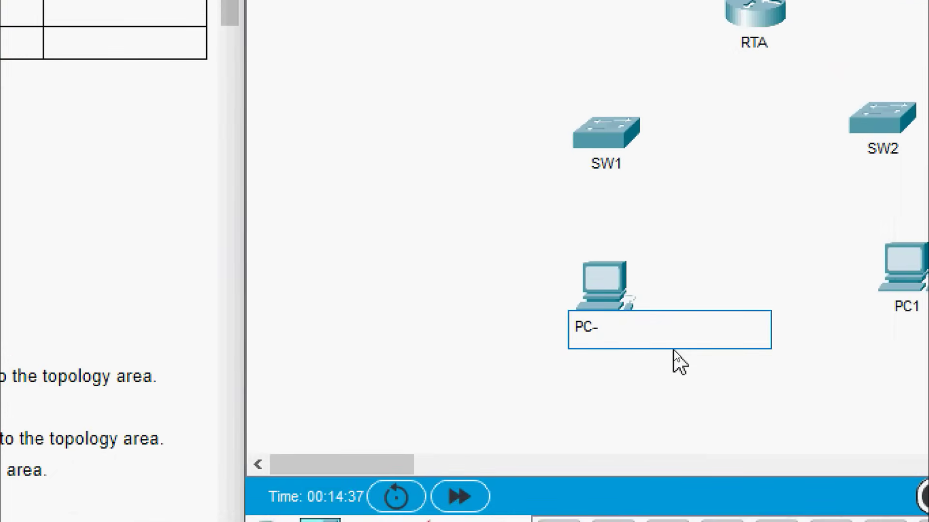
{"action": "type", "text": "1"}
{"action": "key", "text": "Return"}
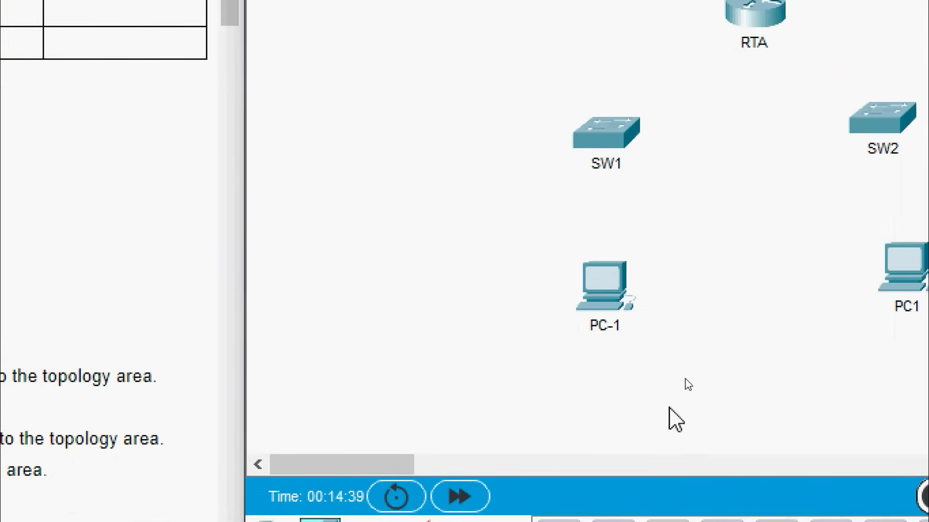
{"action": "left_click", "coordinate": [783, 314]}
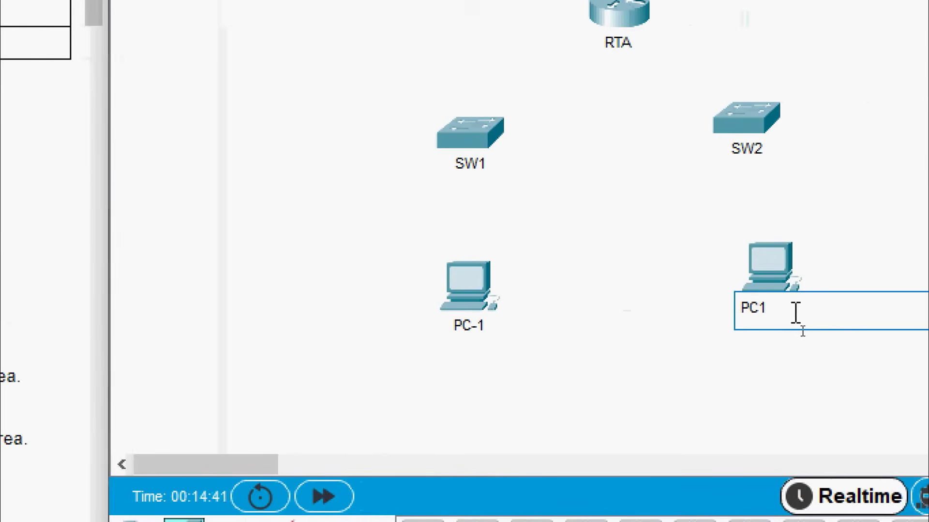
{"action": "key", "text": "BackSpace"}
{"action": "type", "text": "-2"}
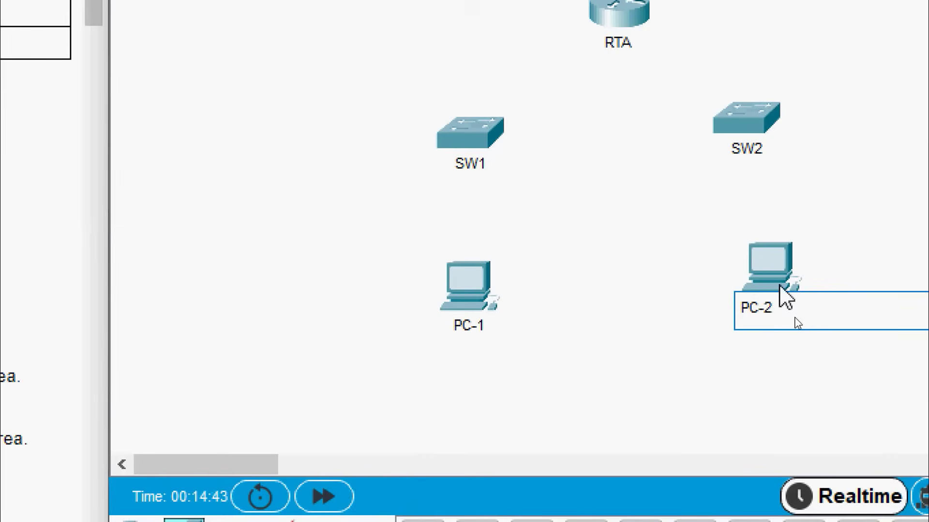
{"action": "key", "text": "Return"}
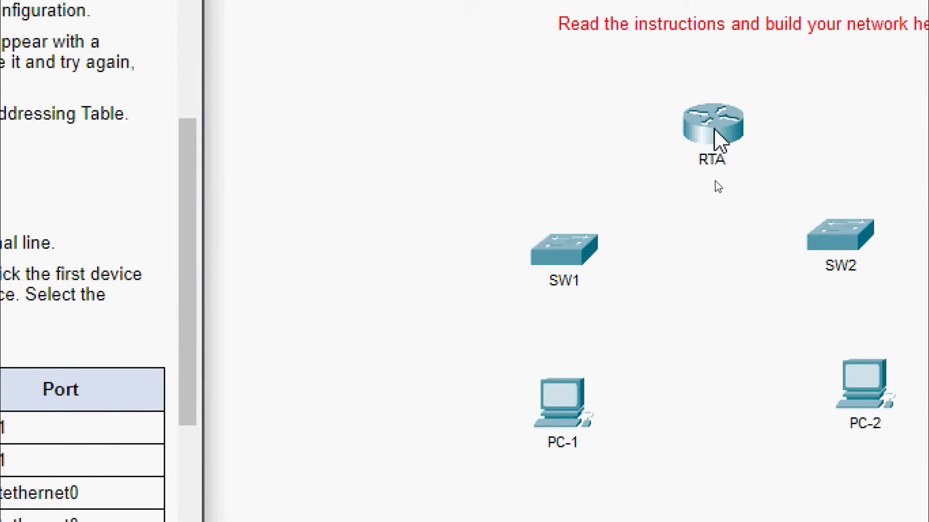
Step: Answer n to the initial configuration dialog in RTA's command line, close its window and leave the router's display name as RTA
{"action": "left_click", "coordinate": [715, 130]}
{"action": "type", "text": "n"}
{"action": "key", "text": "Return"}
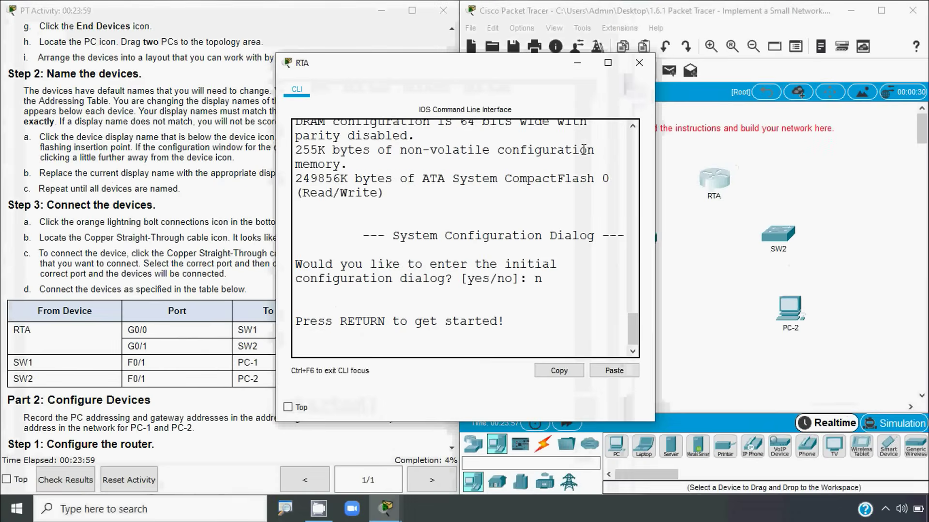
{"action": "left_click", "coordinate": [639, 63]}
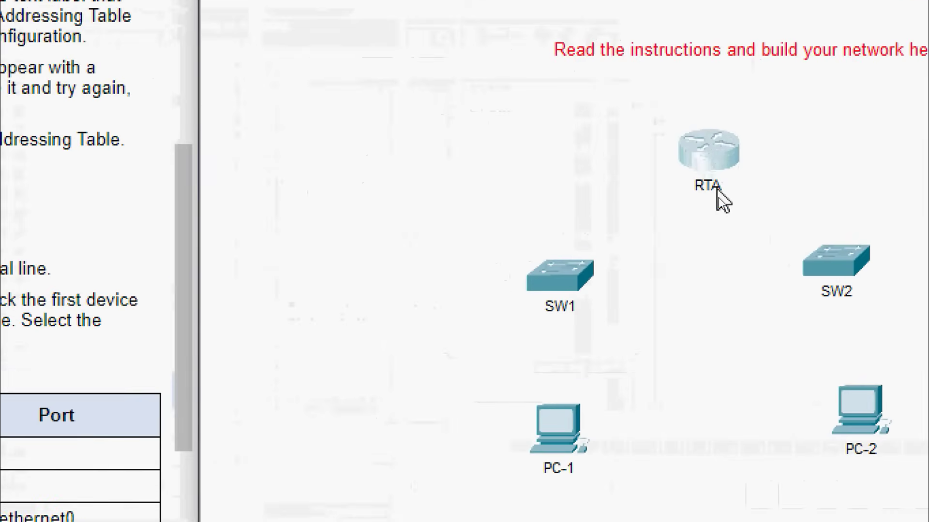
{"action": "left_click", "coordinate": [718, 189]}
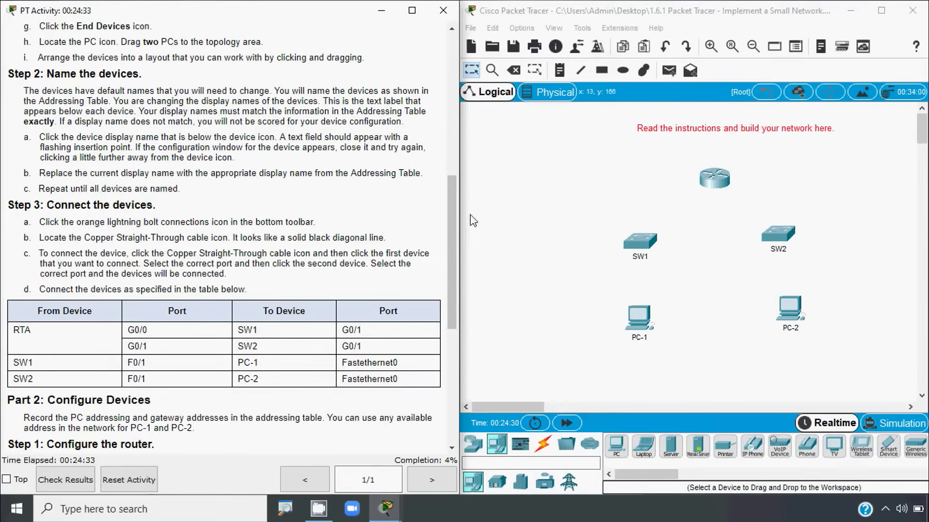
{"action": "left_click", "coordinate": [784, 185]}
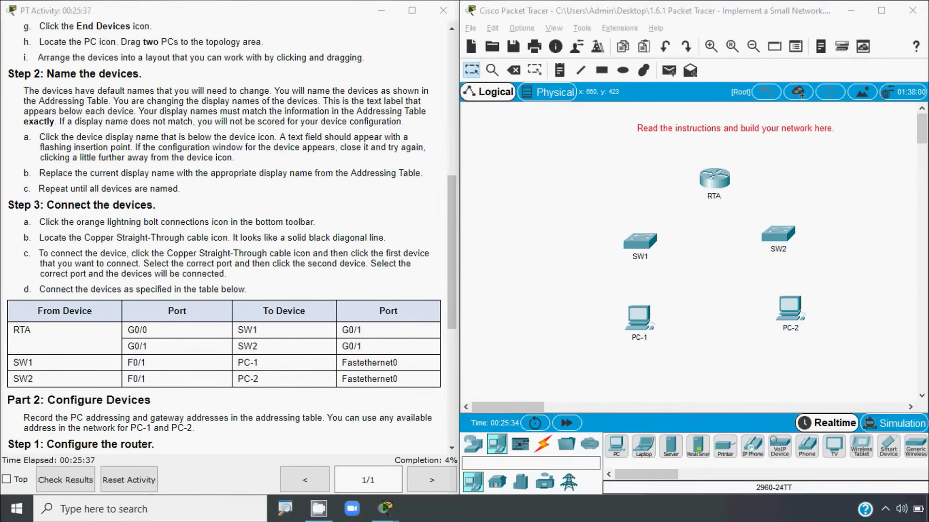
Step: Review the table of required port connections and the Part 2 router configuration instructions
{"action": "left_click", "coordinate": [312, 312]}
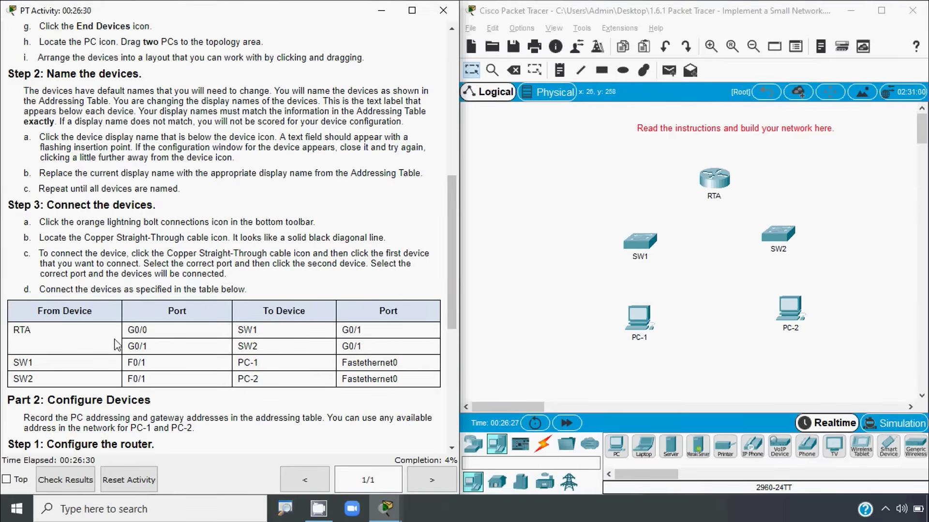
{"action": "scroll", "coordinate": [285, 306], "scroll_direction": "down", "scroll_amount": 4}
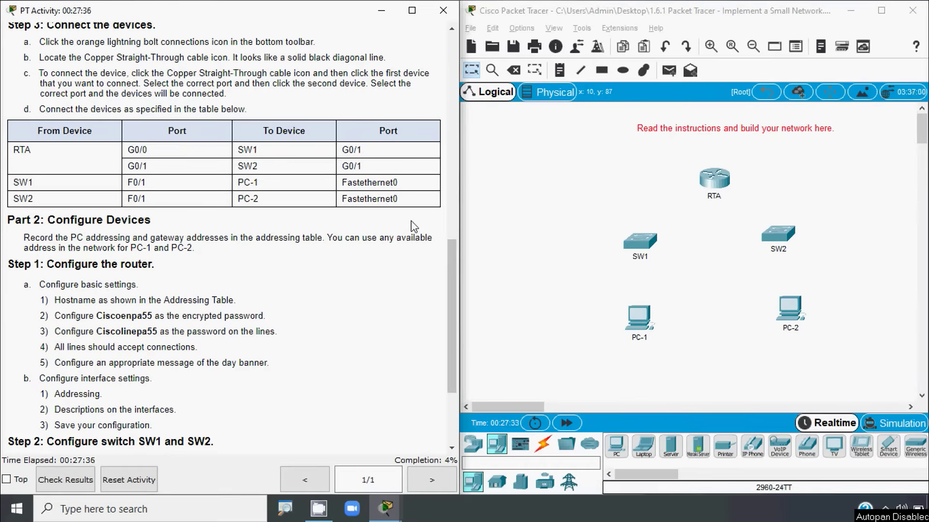
{"action": "left_click", "coordinate": [524, 283]}
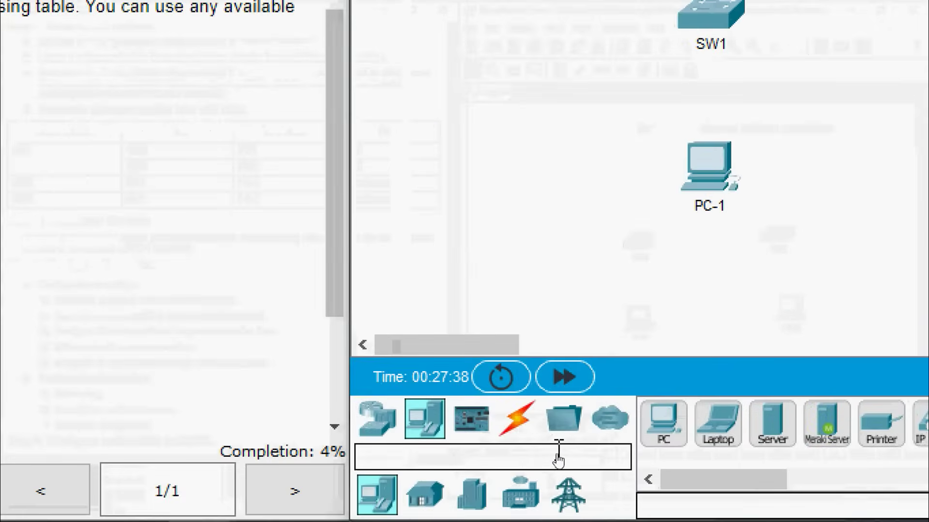
Step: Connect RTA's GigabitEthernet0/0 port to SW1's GigabitEthernet0/1 port with a Copper Straight-Through cable
{"action": "left_click", "coordinate": [521, 425]}
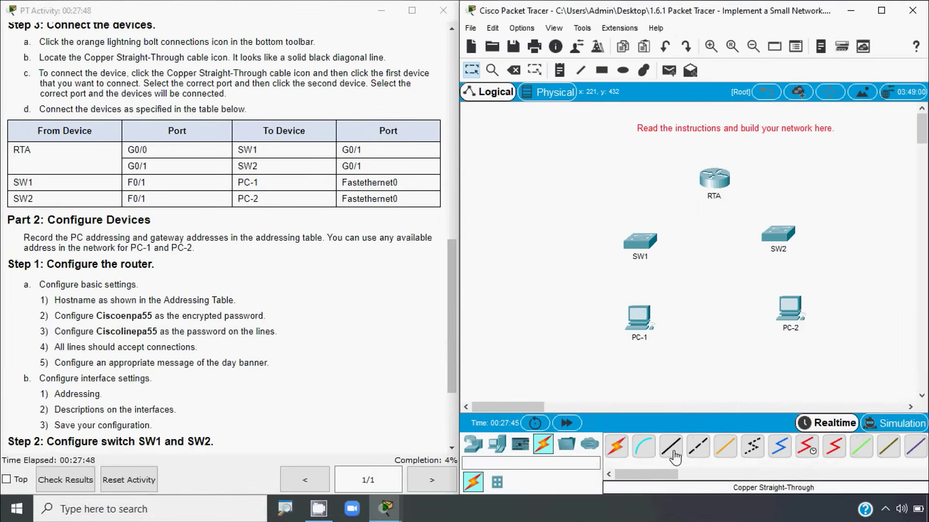
{"action": "left_click", "coordinate": [671, 453]}
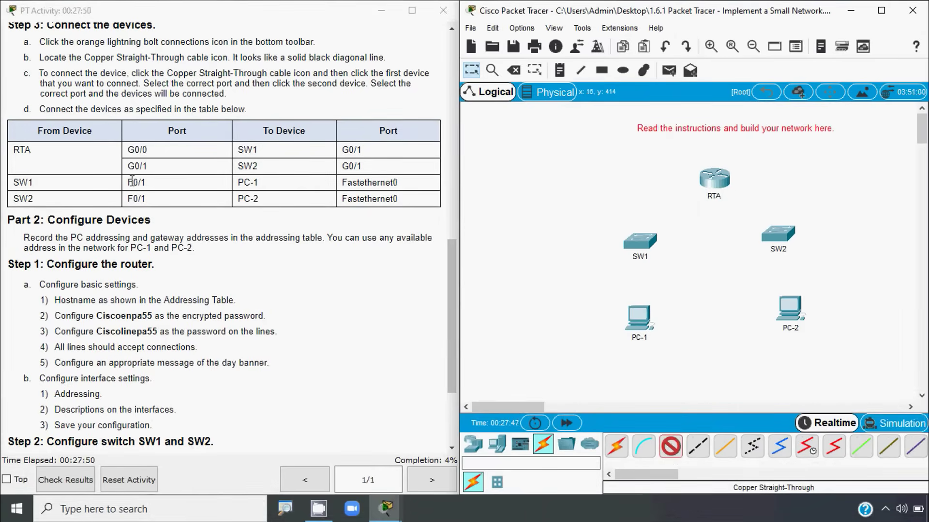
{"action": "left_click", "coordinate": [717, 180]}
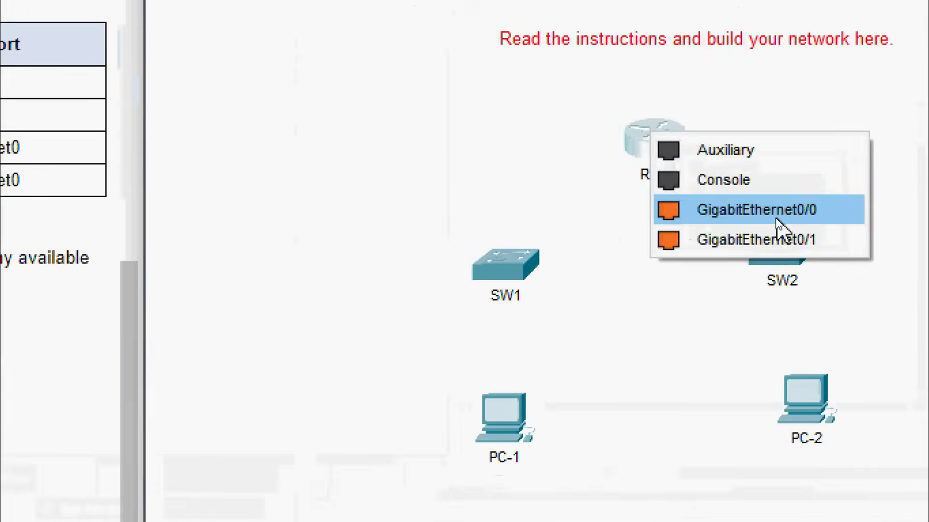
{"action": "left_click", "coordinate": [774, 215]}
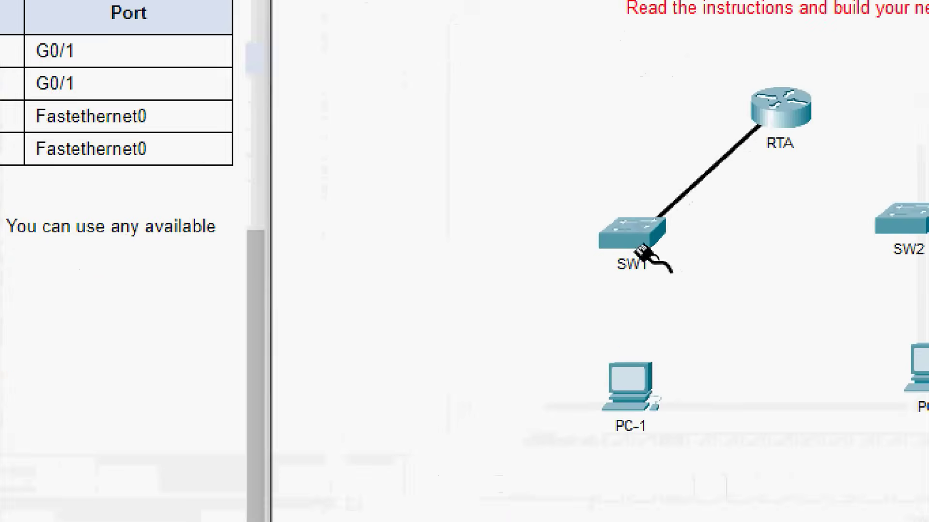
{"action": "left_click", "coordinate": [640, 244]}
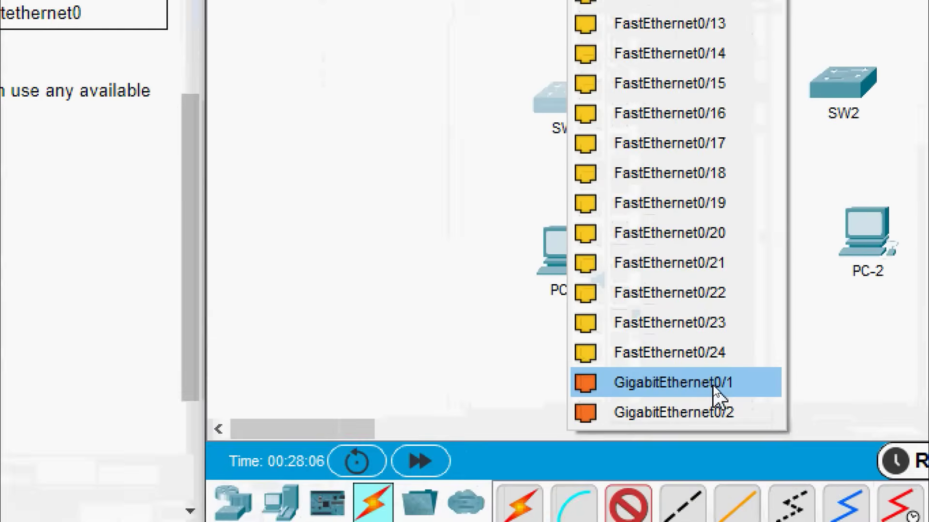
{"action": "left_click", "coordinate": [694, 385]}
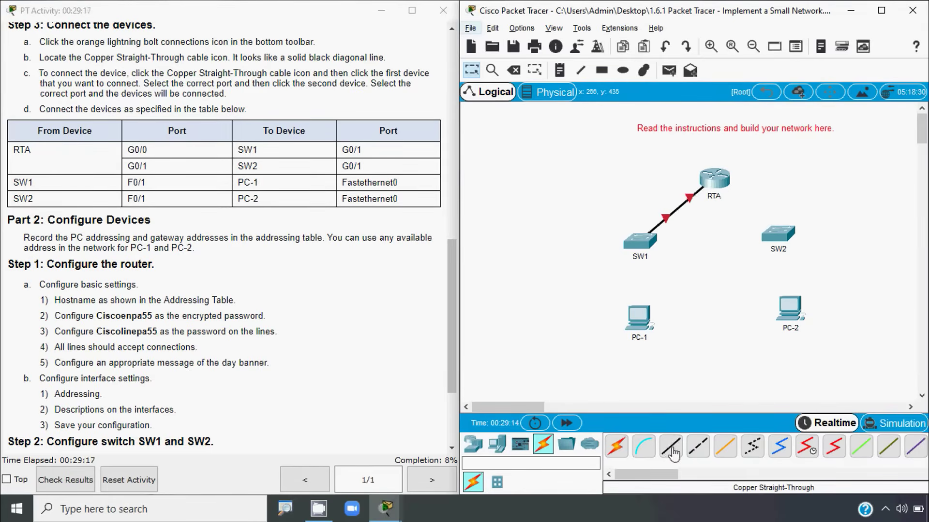
Step: Connect RTA's GigabitEthernet0/1 port to SW2's GigabitEthernet0/1 port with a Copper Straight-Through cable
{"action": "left_click", "coordinate": [673, 454]}
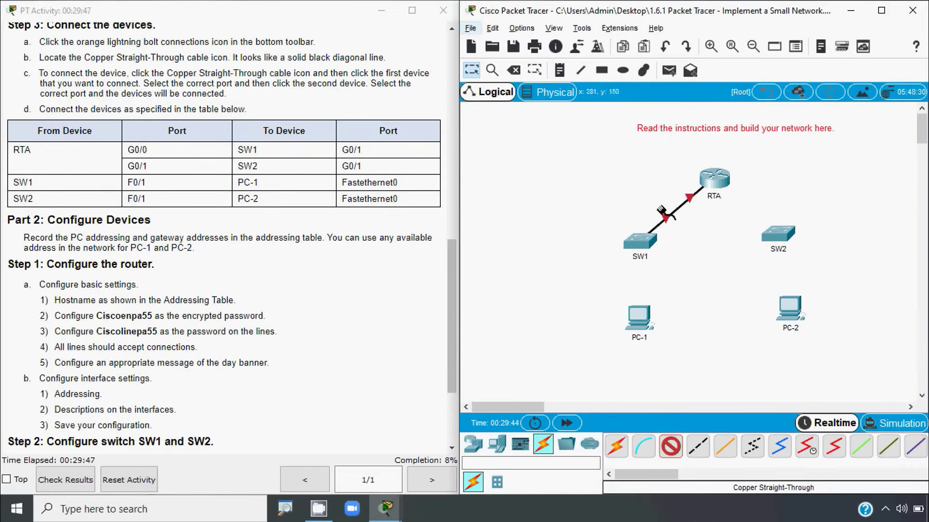
{"action": "left_click", "coordinate": [713, 184]}
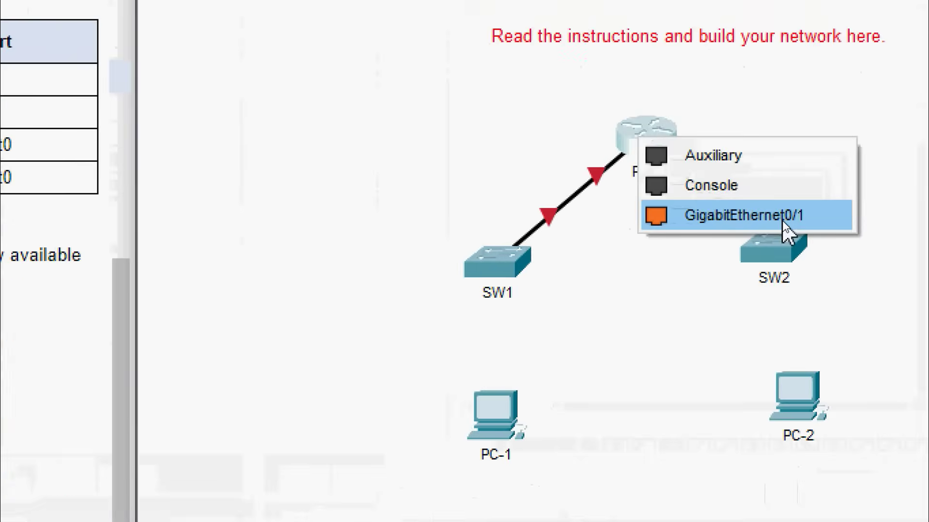
{"action": "left_click", "coordinate": [776, 221]}
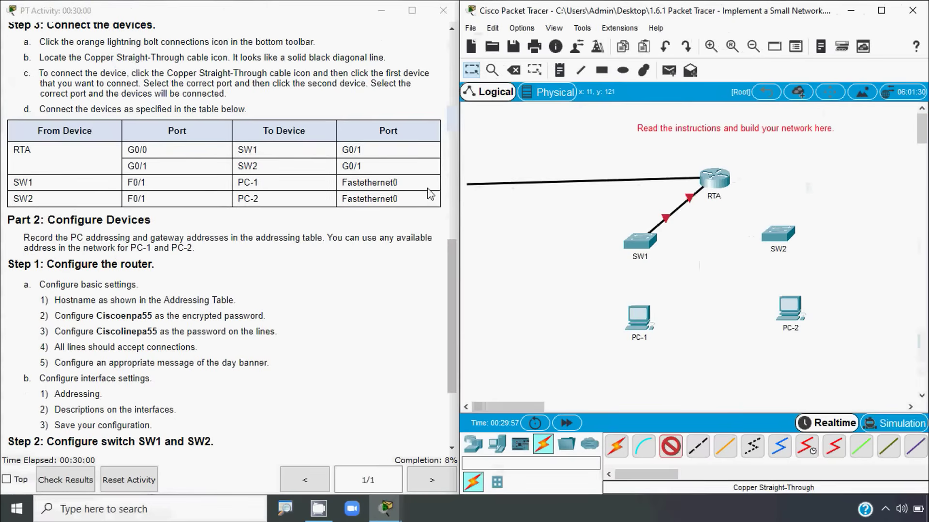
{"action": "left_click", "coordinate": [774, 236]}
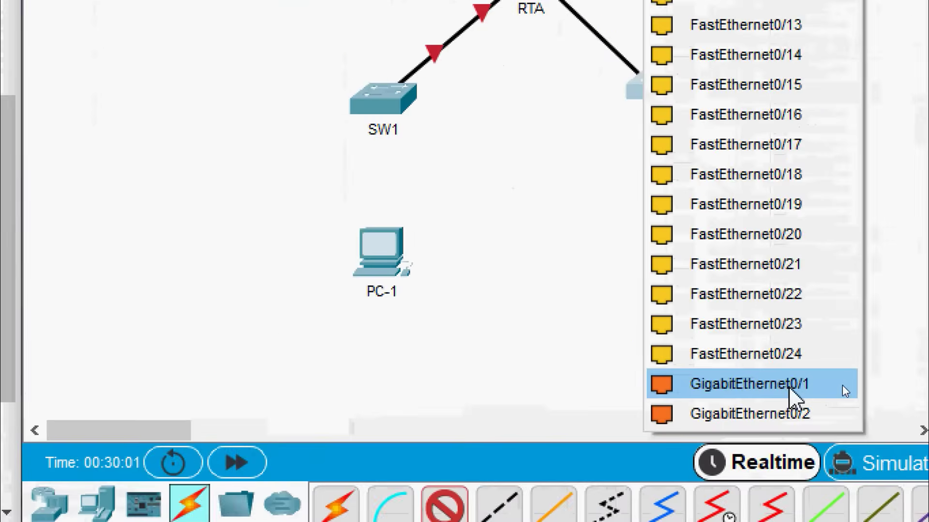
{"action": "left_click", "coordinate": [843, 386]}
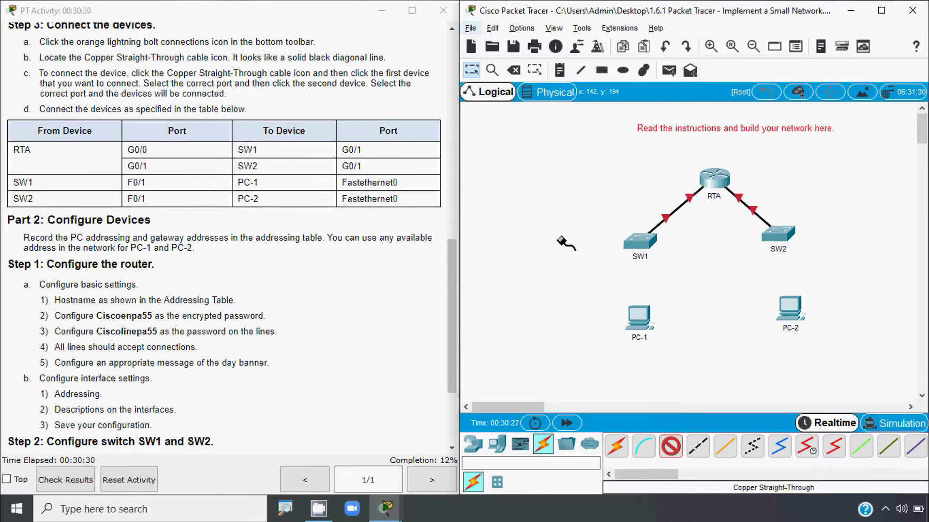
Step: Connect SW1's FastEthernet0/1 port to PC-1's FastEthernet0 port with a Copper Straight-Through cable
{"action": "left_click", "coordinate": [642, 242]}
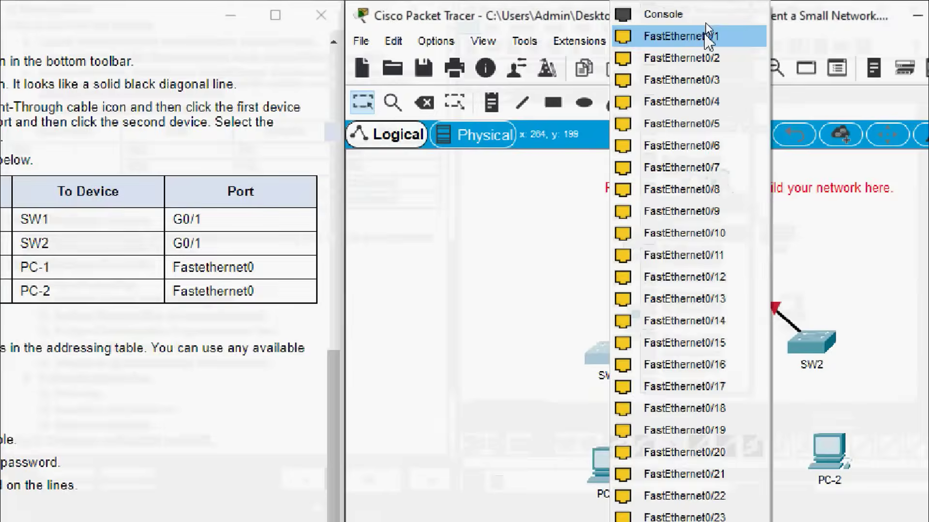
{"action": "left_click", "coordinate": [705, 30]}
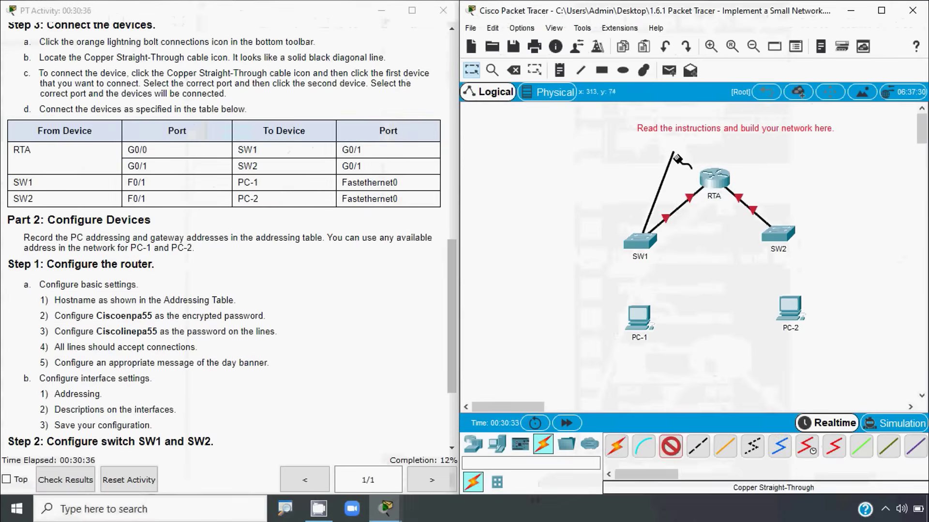
{"action": "left_click", "coordinate": [645, 323]}
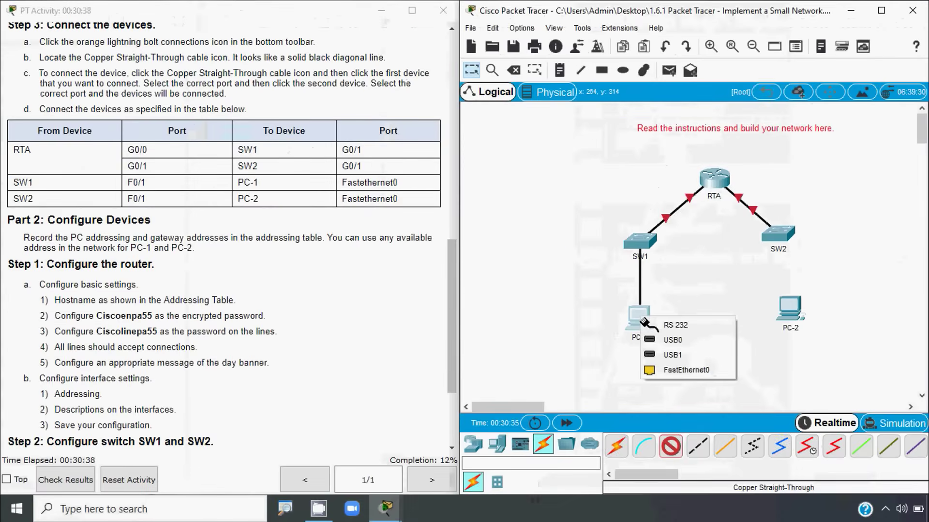
{"action": "left_click", "coordinate": [662, 371]}
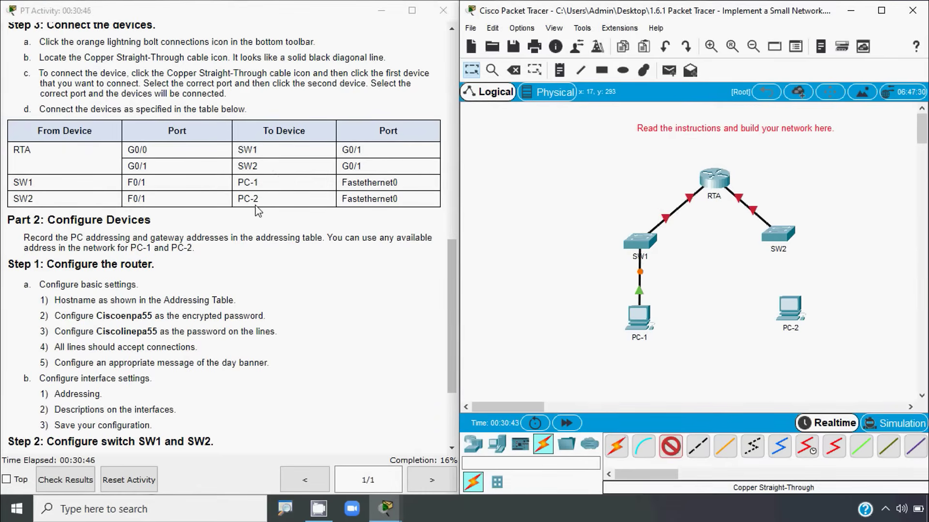
Step: Connect SW2's FastEthernet0/1 port to PC-2's FastEthernet0 port with a Copper Straight-Through cable
{"action": "left_click", "coordinate": [782, 238]}
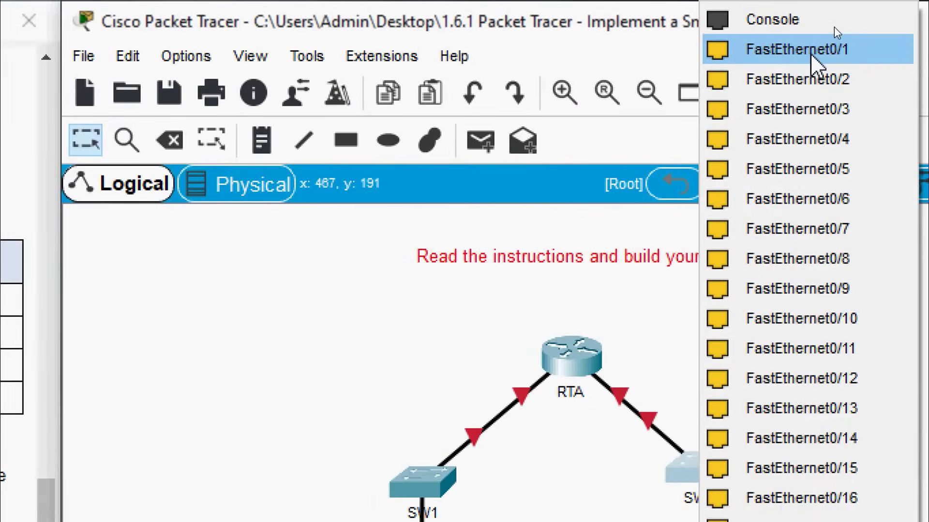
{"action": "left_click", "coordinate": [811, 51]}
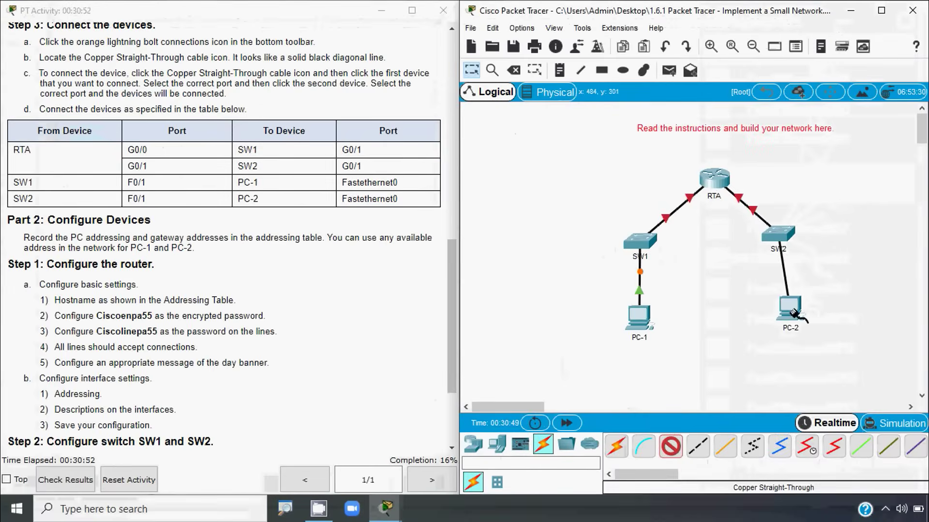
{"action": "left_click", "coordinate": [793, 313]}
{"action": "left_click", "coordinate": [809, 360]}
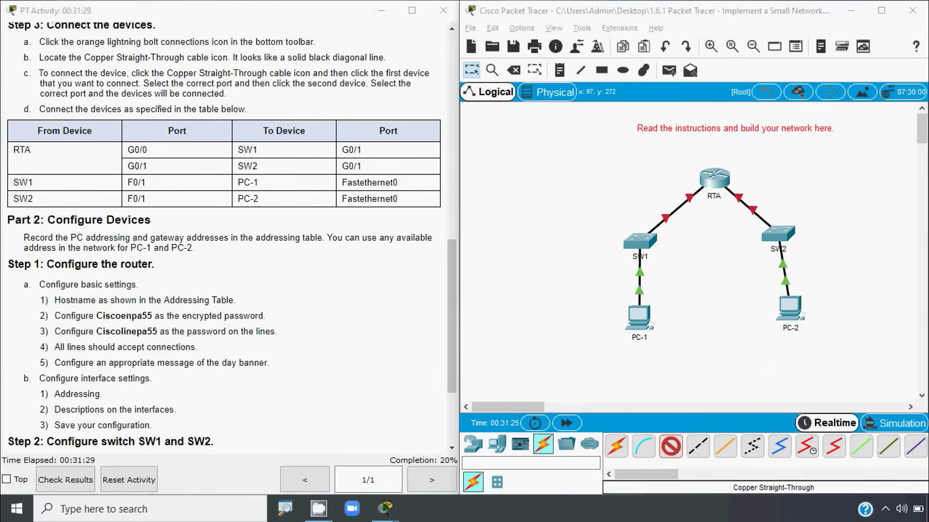
{"action": "left_click", "coordinate": [555, 284]}
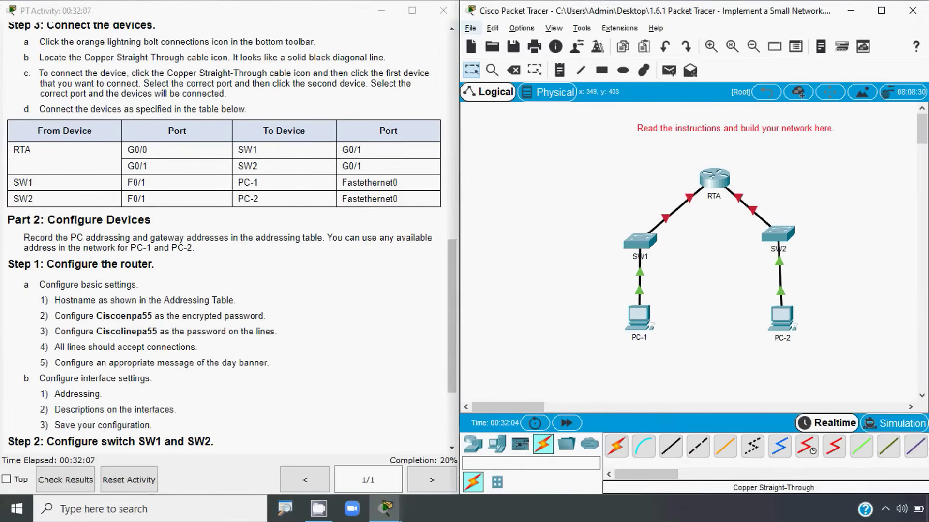
Step: Review RTA's G0/0 and G0/1 addresses in the activity's Addressing Table
{"action": "left_click", "coordinate": [201, 317]}
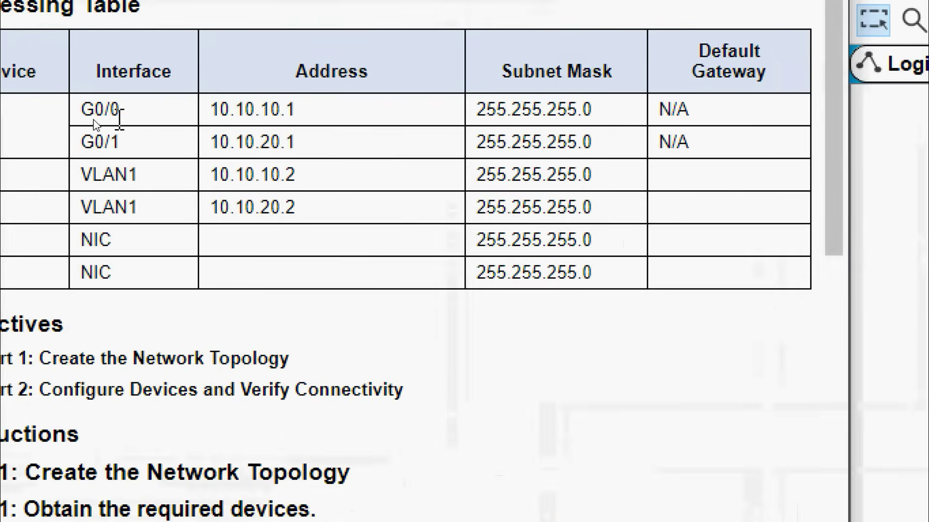
{"action": "left_click_drag", "start_coordinate": [212, 110], "coordinate": [338, 120]}
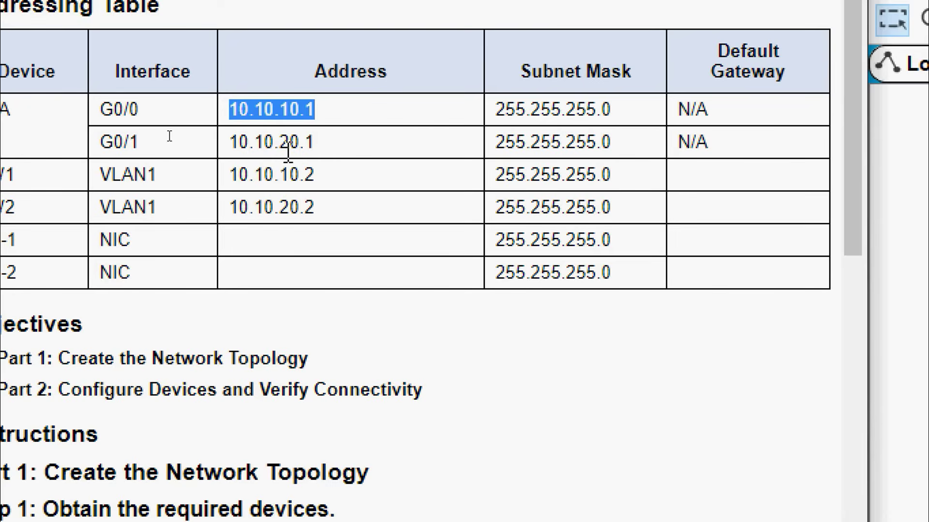
{"action": "left_click", "coordinate": [316, 145]}
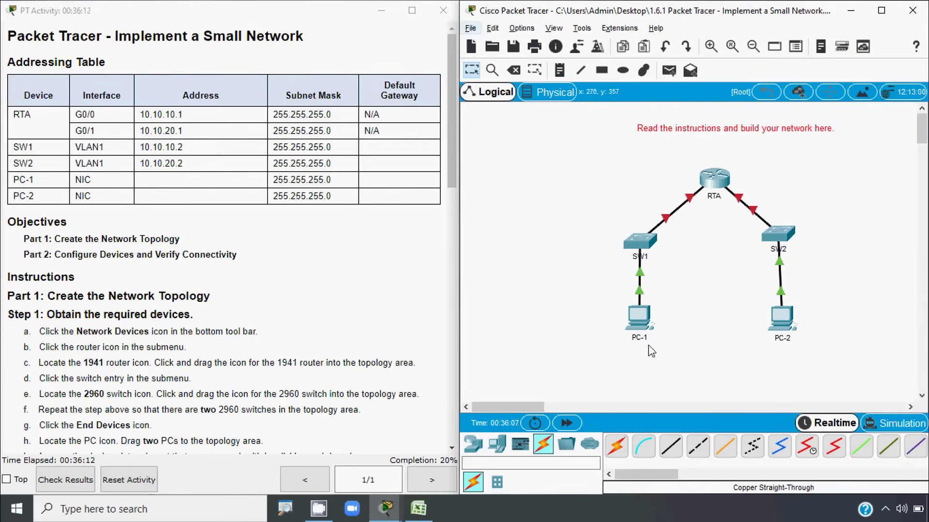
{"action": "mouse_move", "coordinate": [652, 351]}
Step: Switch to the addressing table in the Excel workbook Book1 and compare the address entries of RTA G0/0, SW1 and PC-1
{"action": "left_click", "coordinate": [419, 509]}
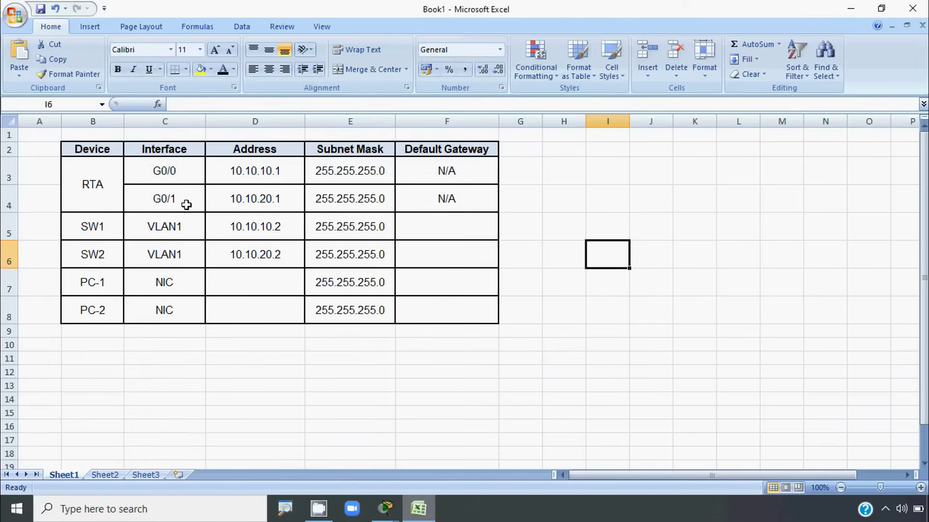
{"action": "left_click", "coordinate": [172, 172]}
{"action": "left_click", "coordinate": [218, 172]}
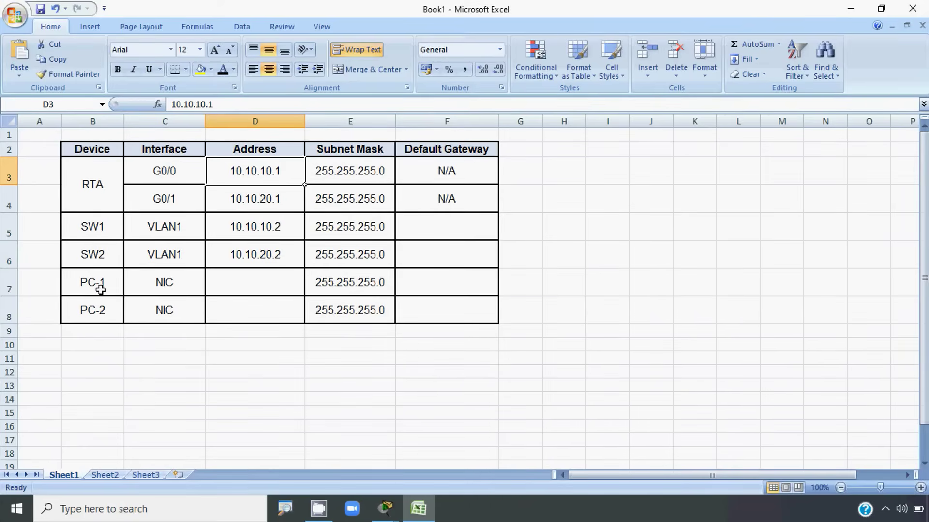
{"action": "left_click", "coordinate": [232, 283]}
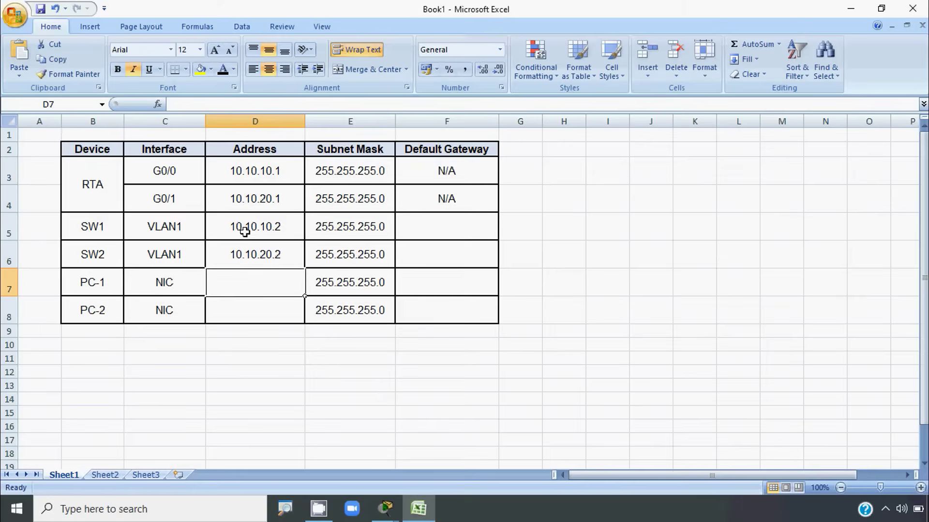
{"action": "left_click", "coordinate": [289, 172]}
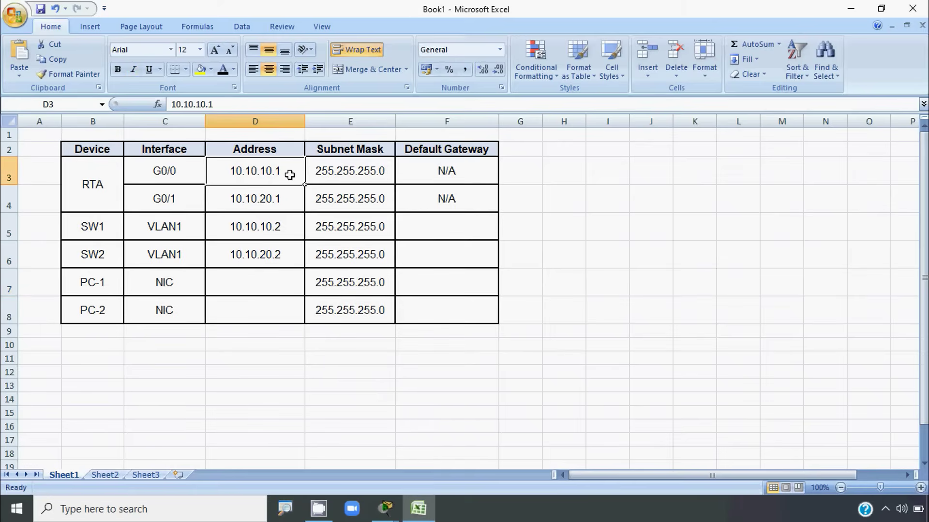
{"action": "left_click", "coordinate": [289, 227]}
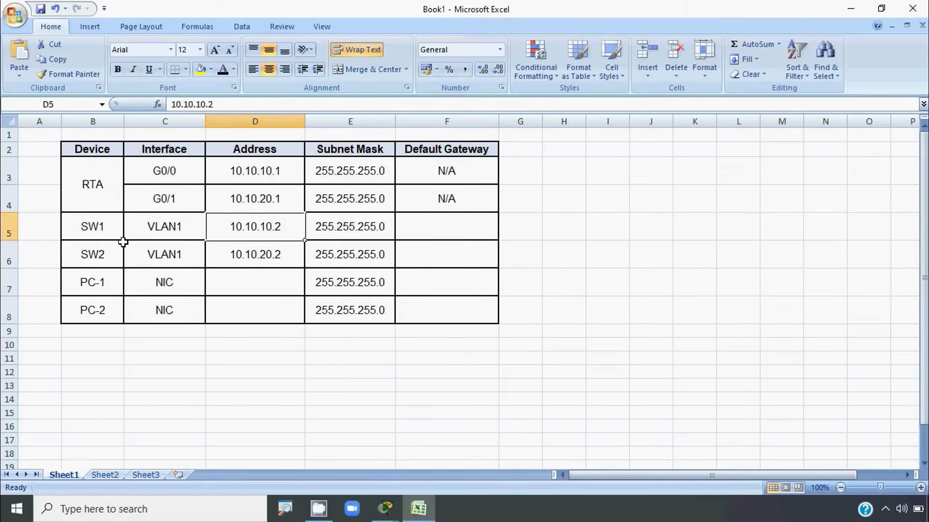
{"action": "left_click", "coordinate": [107, 231]}
Step: Copy RTA's G0/0 address into PC-1's Address cell D7 and change it to 10.10.10.10
{"action": "left_click", "coordinate": [270, 175]}
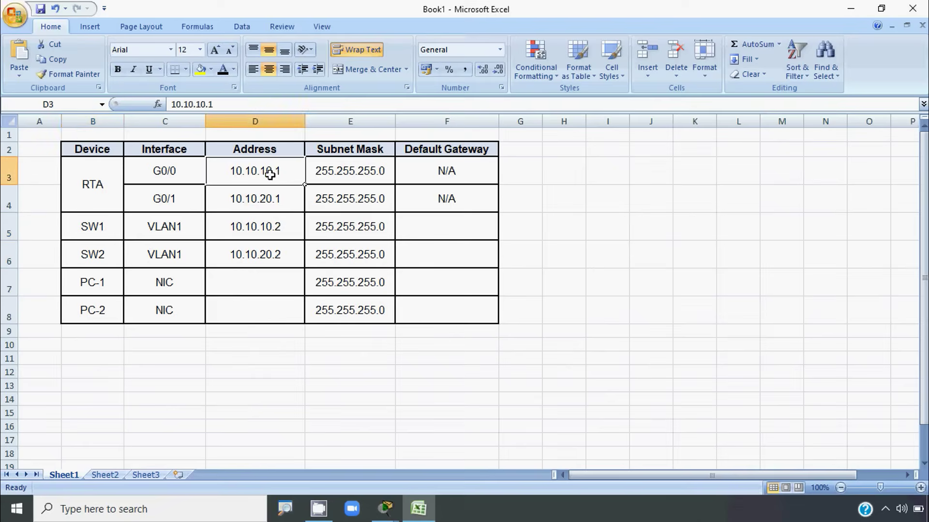
{"action": "key", "text": "ctrl+c"}
{"action": "left_click", "coordinate": [266, 287]}
{"action": "key", "text": "ctrl+v"}
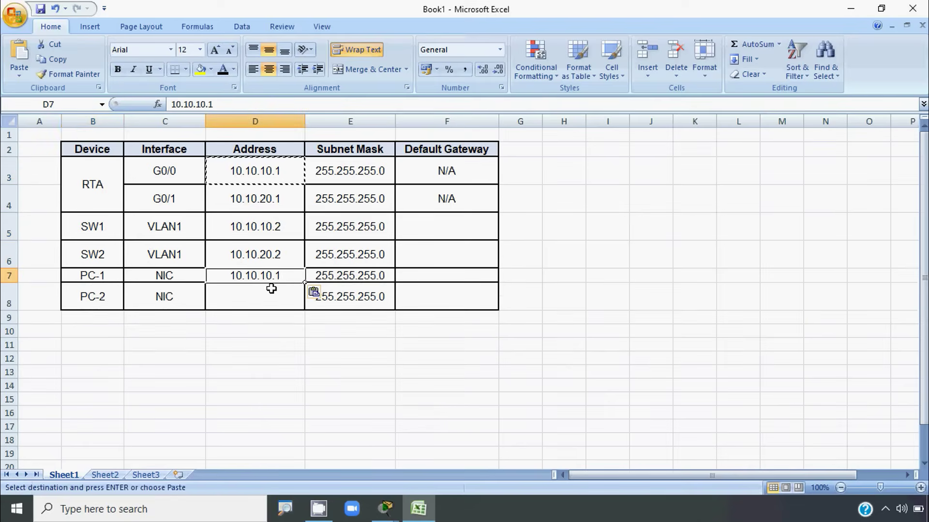
{"action": "double_click", "coordinate": [285, 277]}
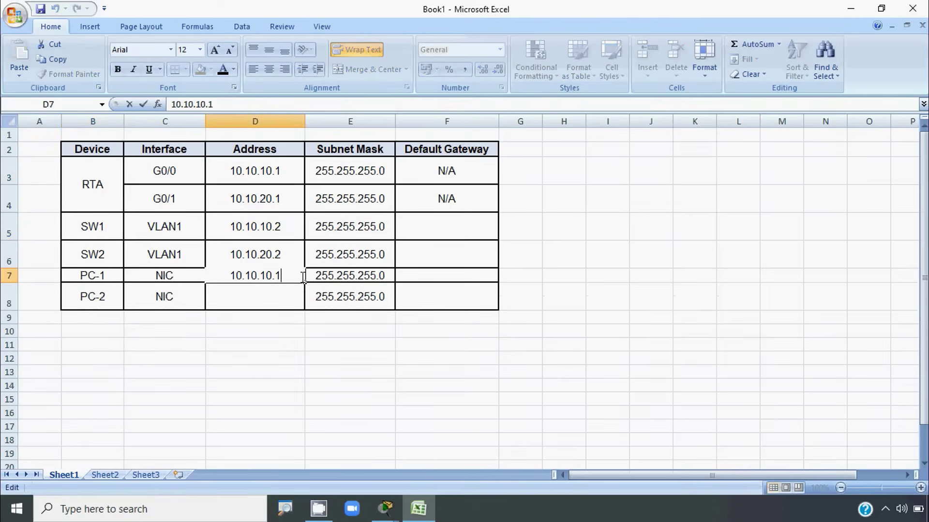
{"action": "type", "text": "0"}
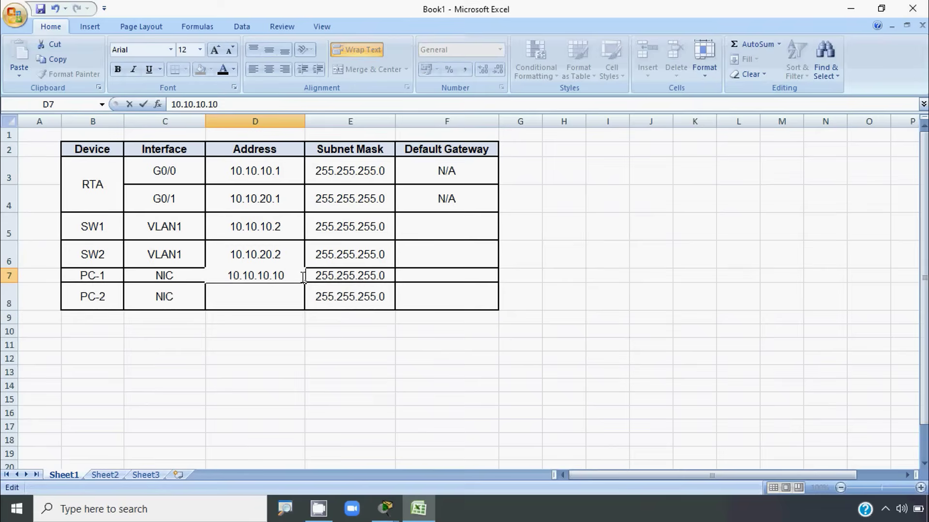
{"action": "left_click", "coordinate": [336, 299]}
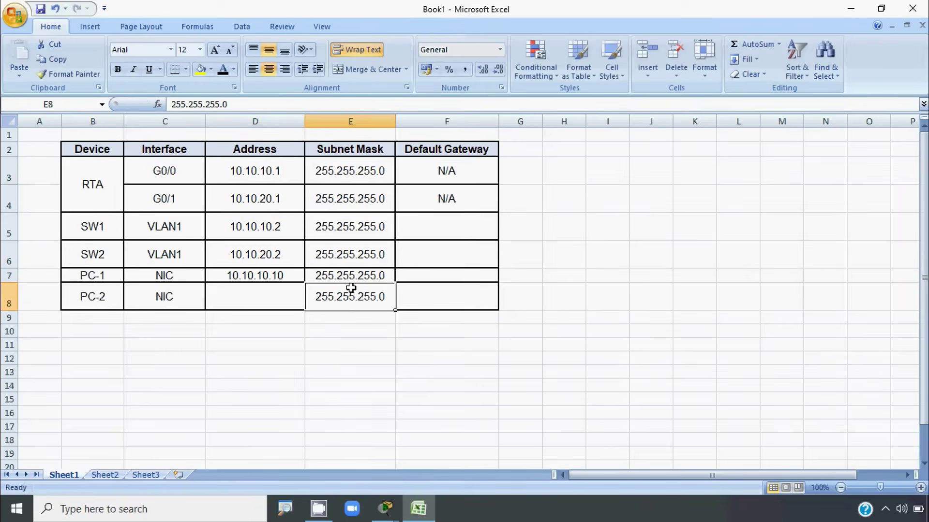
Step: Copy RTA's G0/0 address 10.10.10.1 into PC-1's Default Gateway cell F7
{"action": "left_click", "coordinate": [357, 277]}
{"action": "left_click", "coordinate": [411, 281]}
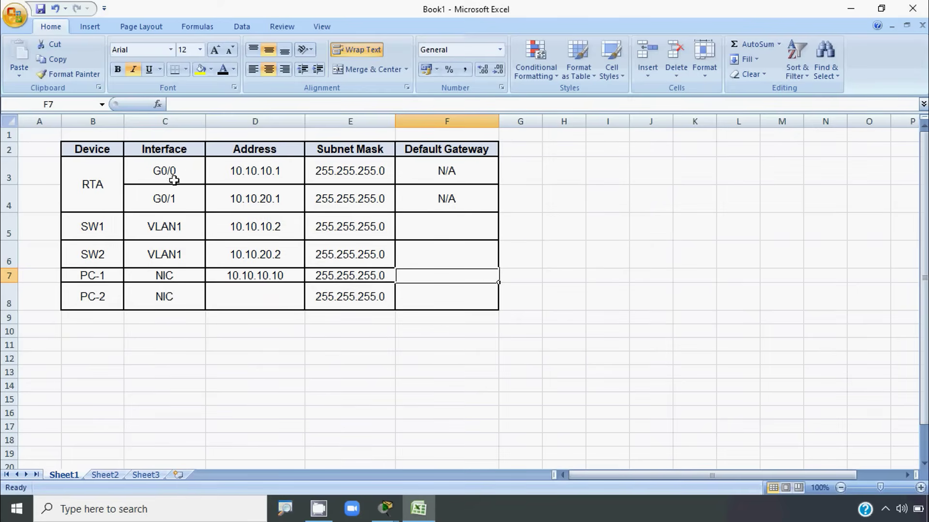
{"action": "left_click", "coordinate": [233, 176]}
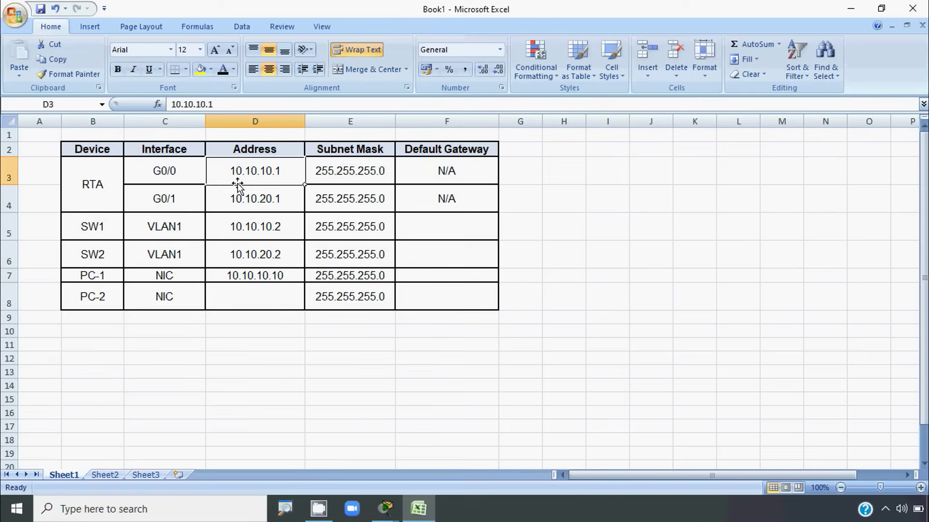
{"action": "left_click", "coordinate": [223, 103]}
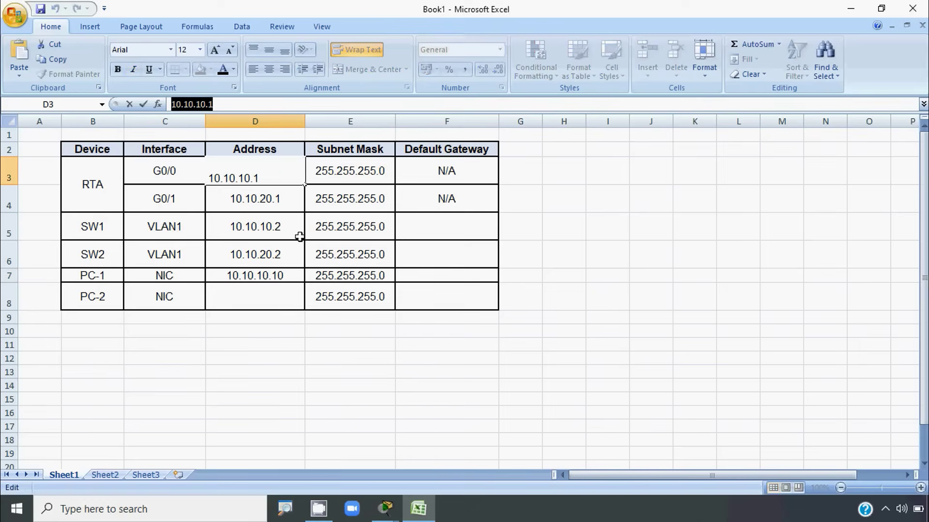
{"action": "left_click", "coordinate": [400, 275]}
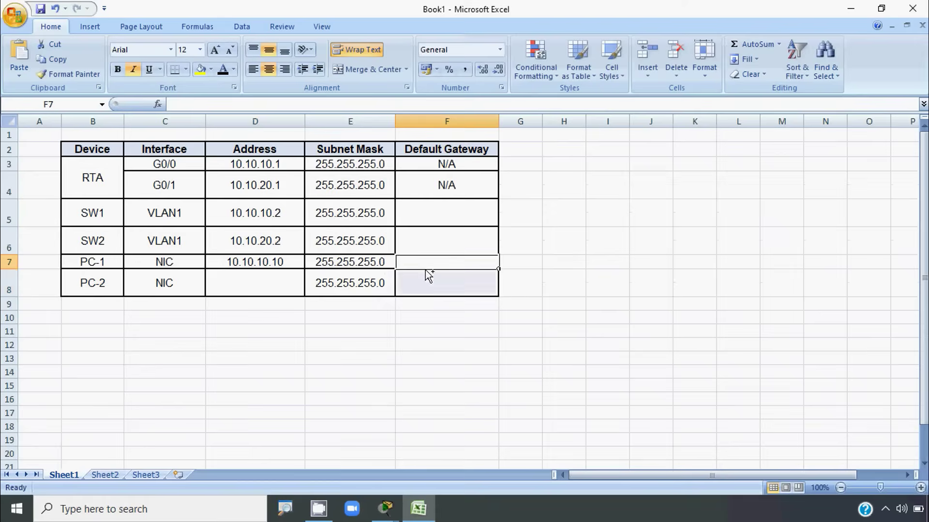
{"action": "key", "text": "ctrl+v"}
{"action": "left_click", "coordinate": [431, 304]}
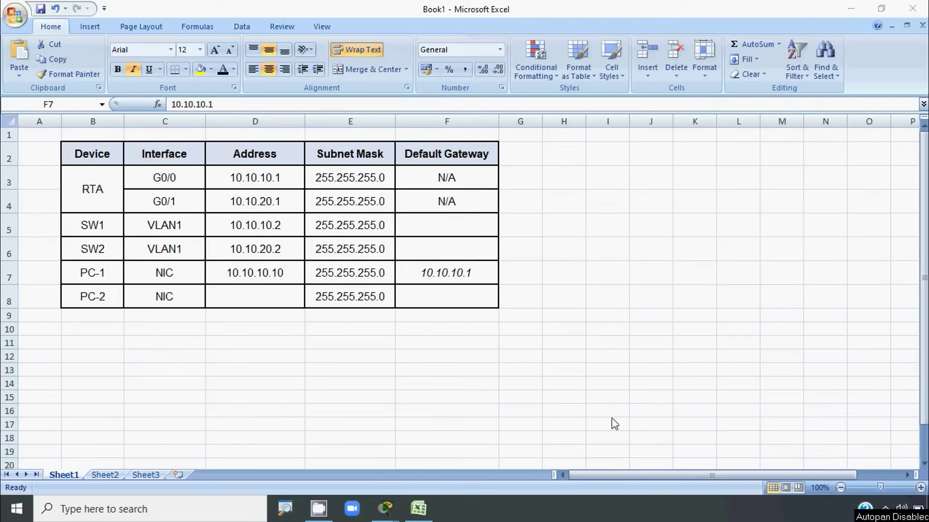
Step: Copy PC-1's default gateway 10.10.10.1 into SW1's Default Gateway cell F5
{"action": "left_click", "coordinate": [442, 272]}
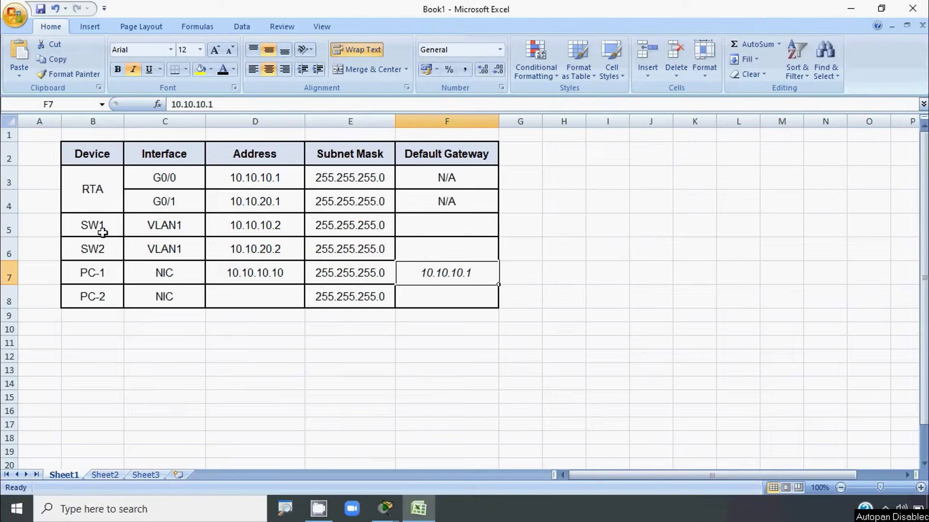
{"action": "key", "text": "ctrl+c"}
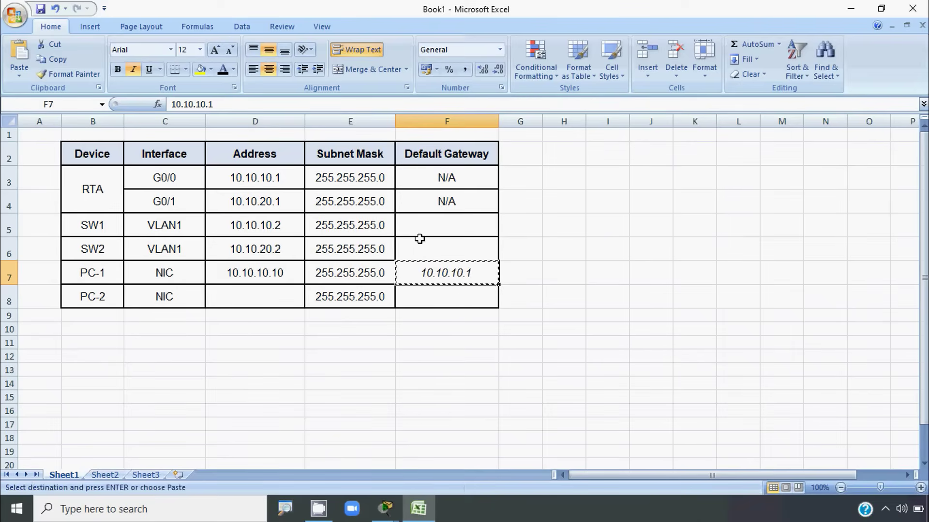
{"action": "left_click", "coordinate": [449, 227]}
{"action": "key", "text": "ctrl+v"}
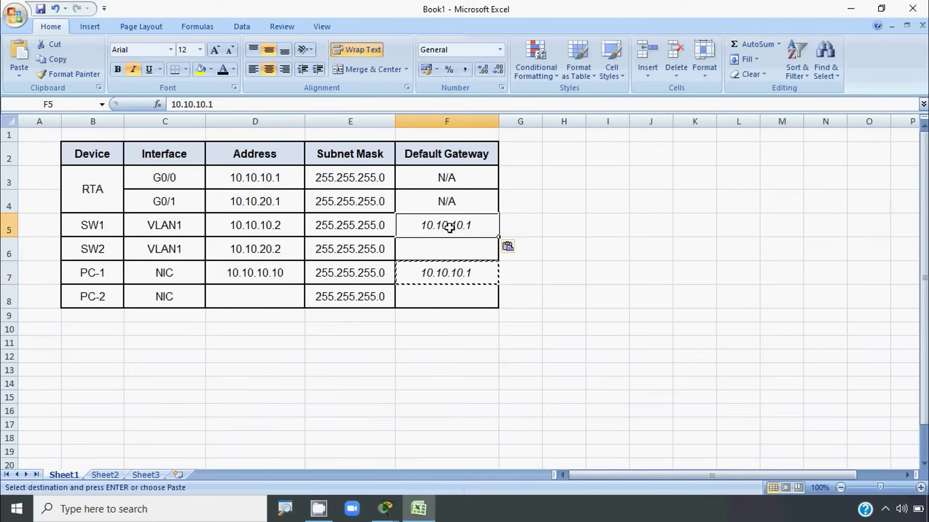
Step: Check PC-2's connection in the Packet Tracer topology, and set its Address cell D8 in Excel to 10.10.20.10, based on RTA's G0/1 address
{"action": "left_click", "coordinate": [446, 301]}
{"action": "key", "text": "alt+Tab"}
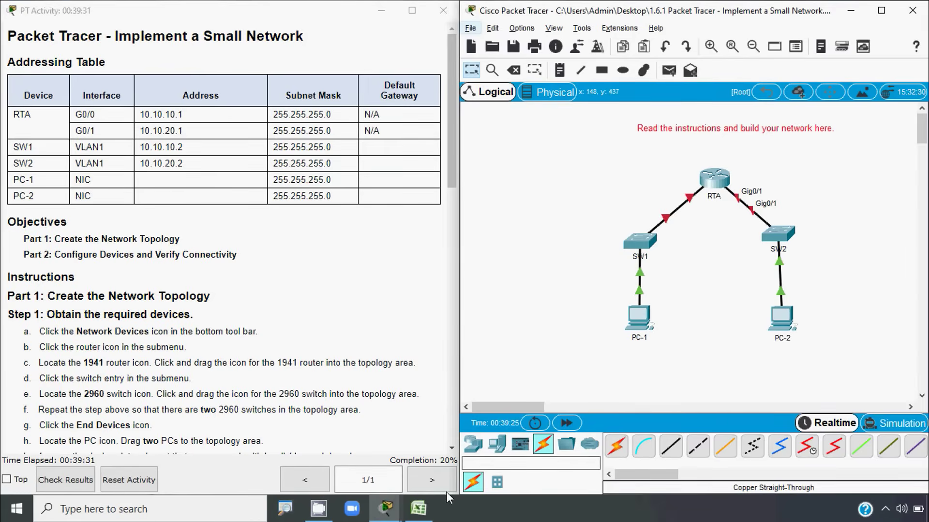
{"action": "left_click", "coordinate": [419, 509]}
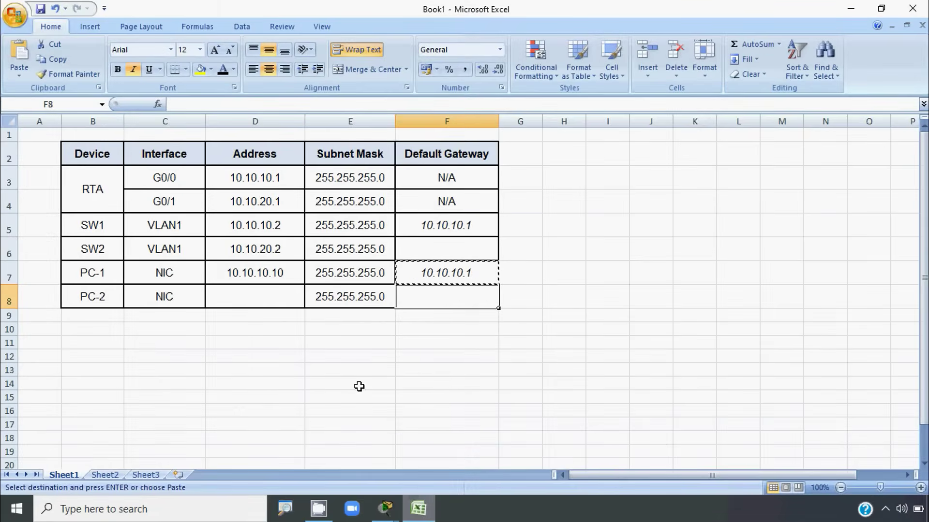
{"action": "left_click", "coordinate": [244, 208]}
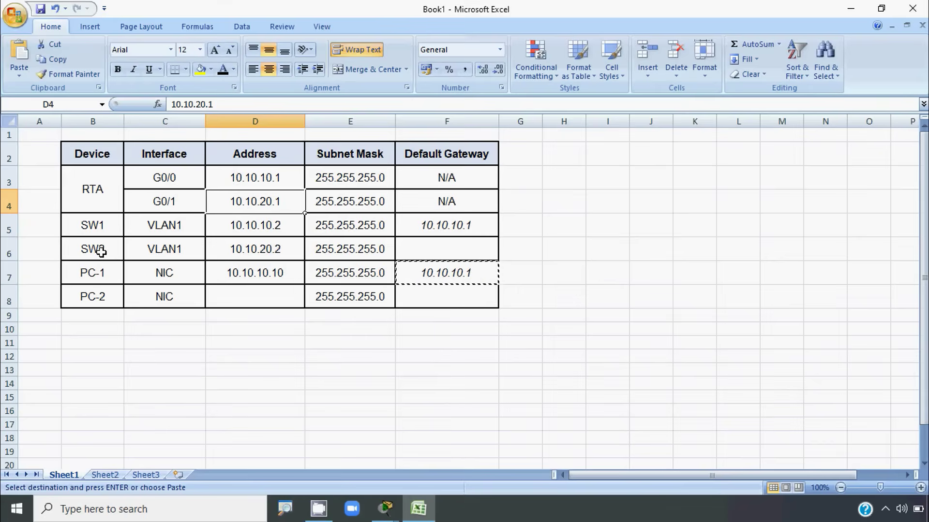
{"action": "left_click", "coordinate": [261, 274]}
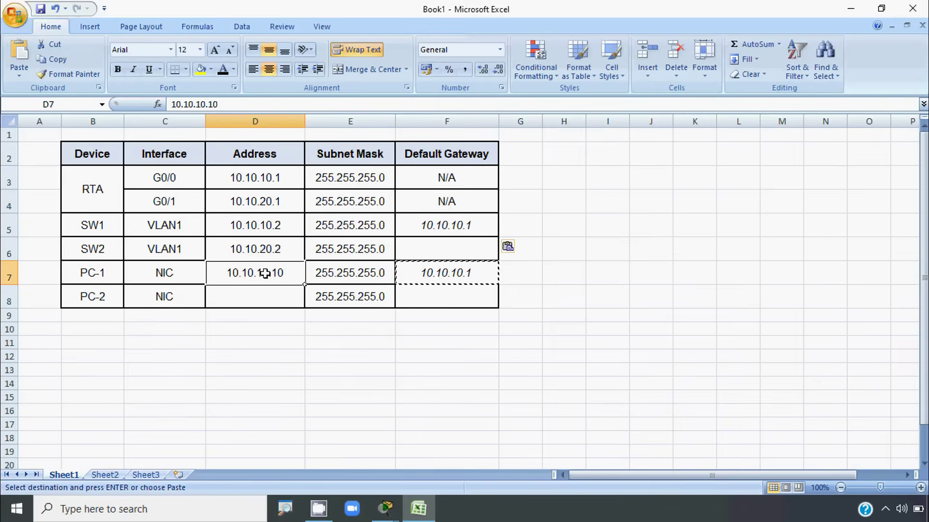
{"action": "left_click", "coordinate": [267, 202]}
{"action": "left_click", "coordinate": [261, 297]}
{"action": "type", "text": "10.10.20.1"}
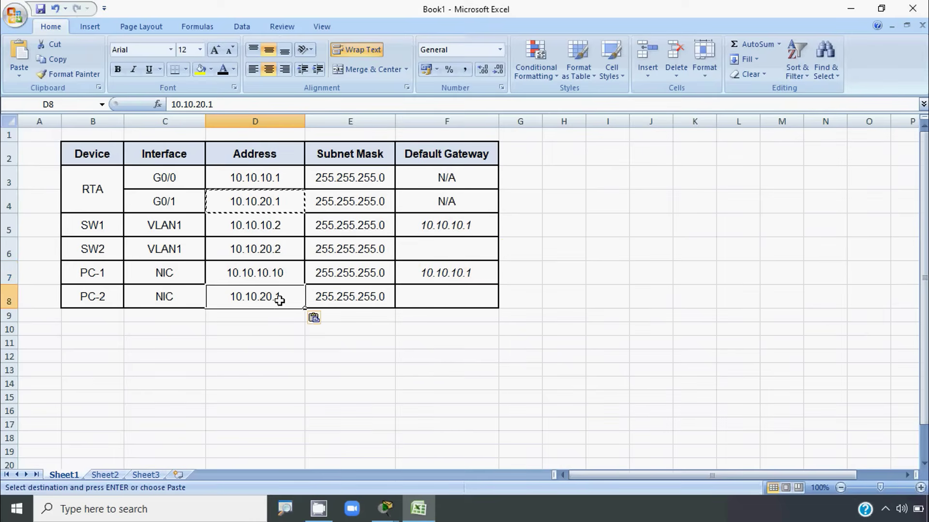
{"action": "type", "text": "0"}
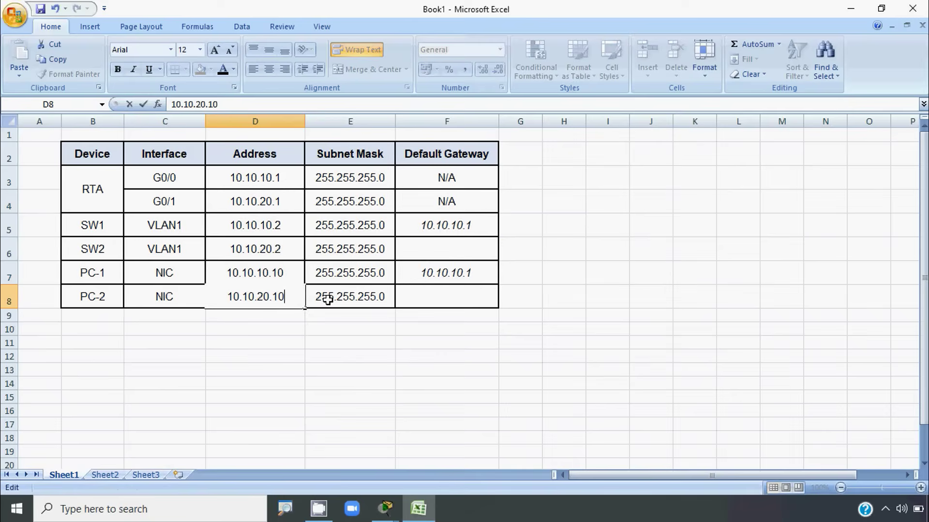
{"action": "left_click", "coordinate": [412, 300]}
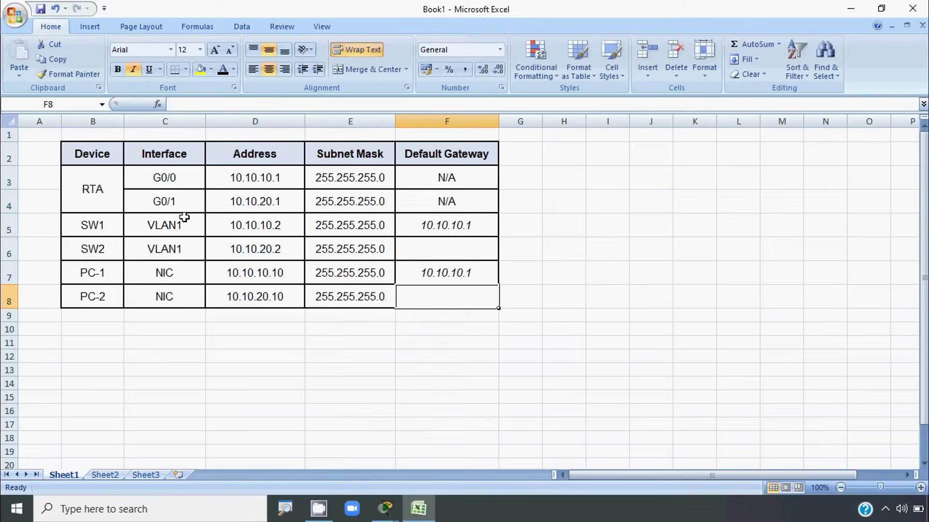
Step: Copy RTA's G0/1 address 10.10.20.1 into the Default Gateway cells of PC-2 (F8) and SW2 (F6)
{"action": "left_click", "coordinate": [248, 207]}
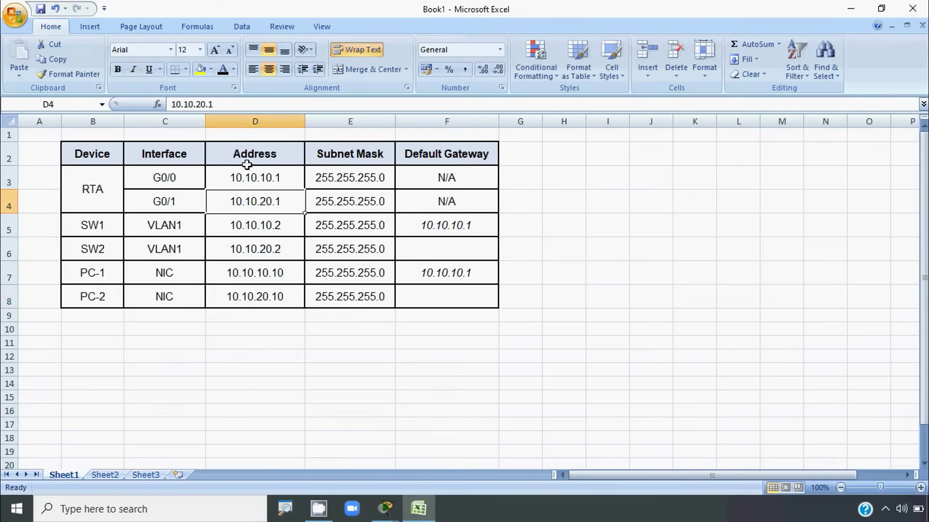
{"action": "key", "text": "ctrl+c"}
{"action": "left_click", "coordinate": [414, 303]}
{"action": "key", "text": "ctrl+v"}
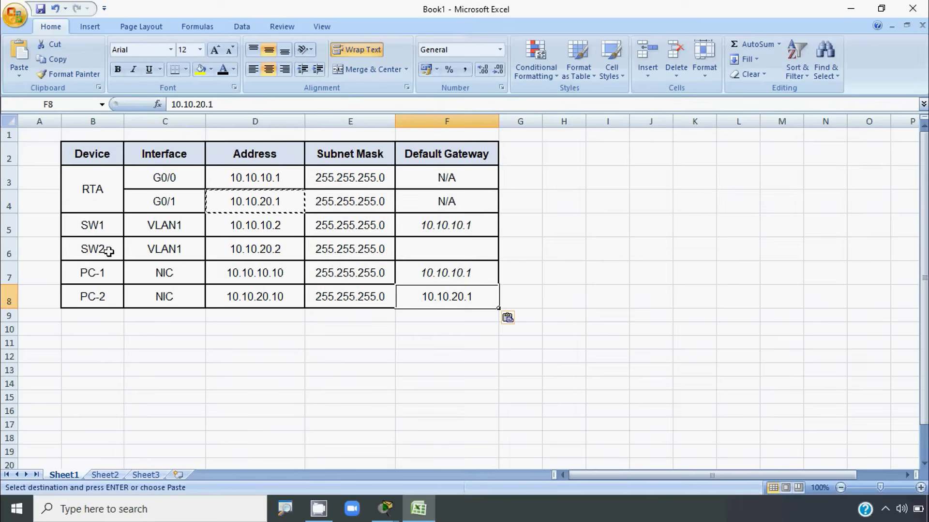
{"action": "left_click", "coordinate": [407, 255]}
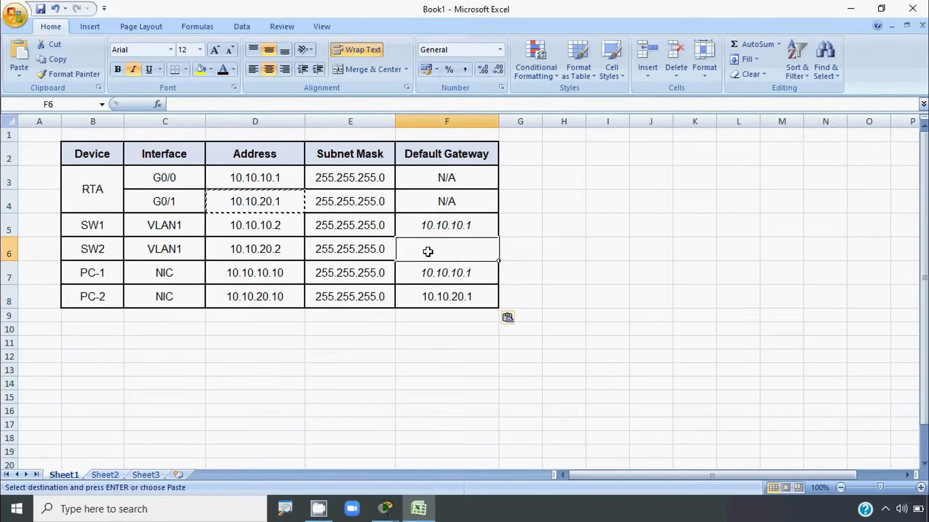
{"action": "key", "text": "ctrl+v"}
{"action": "left_click", "coordinate": [529, 253]}
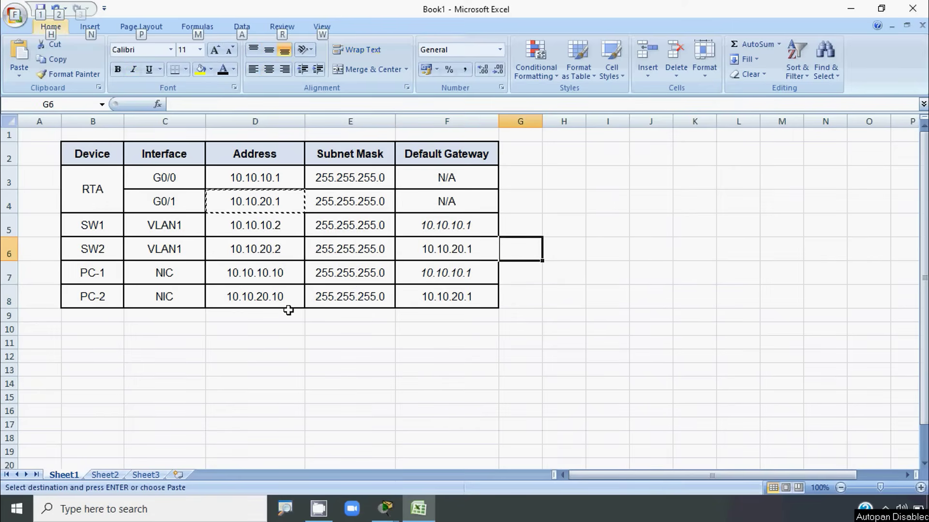
Step: Switch back to Packet Tracer and review the activity's Part 2 instructions for configuring the router, switches and hosts
{"action": "key", "text": "alt"}
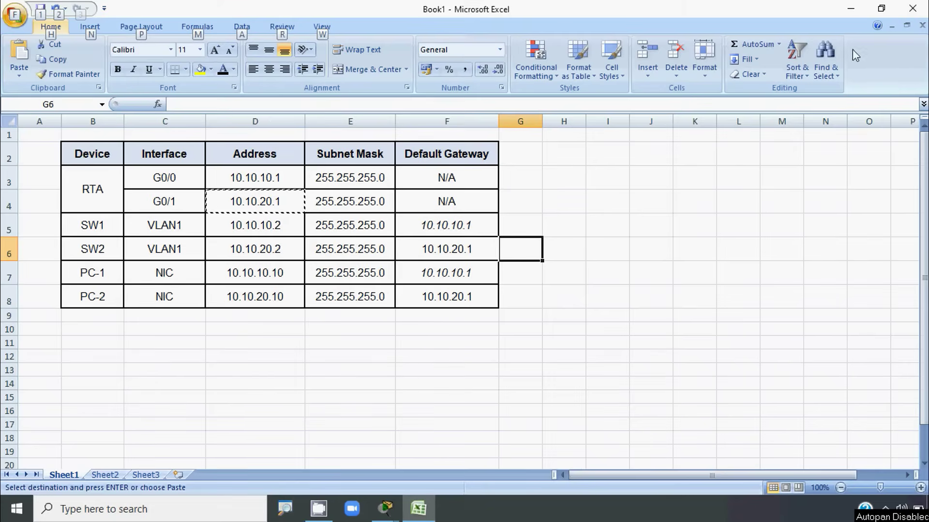
{"action": "left_click", "coordinate": [851, 11]}
{"action": "left_click", "coordinate": [401, 307]}
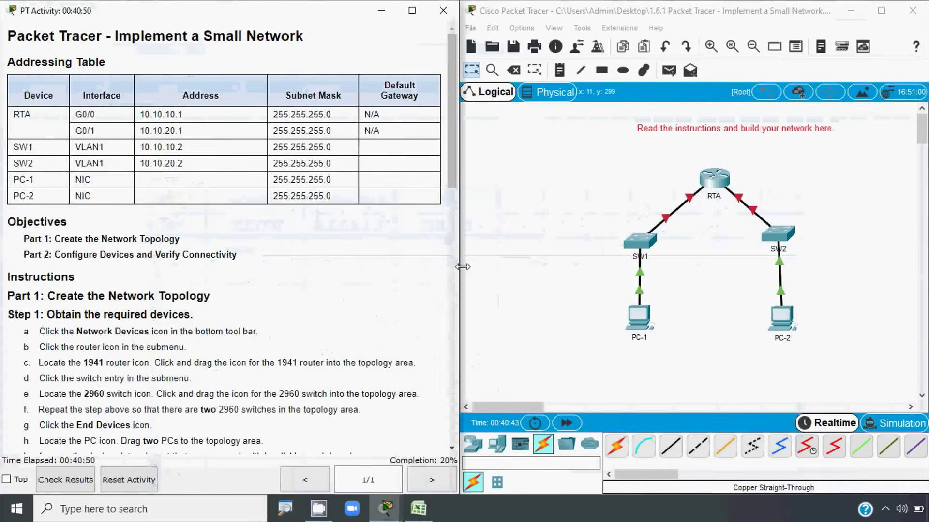
{"action": "left_click_drag", "start_coordinate": [452, 143], "coordinate": [454, 412]}
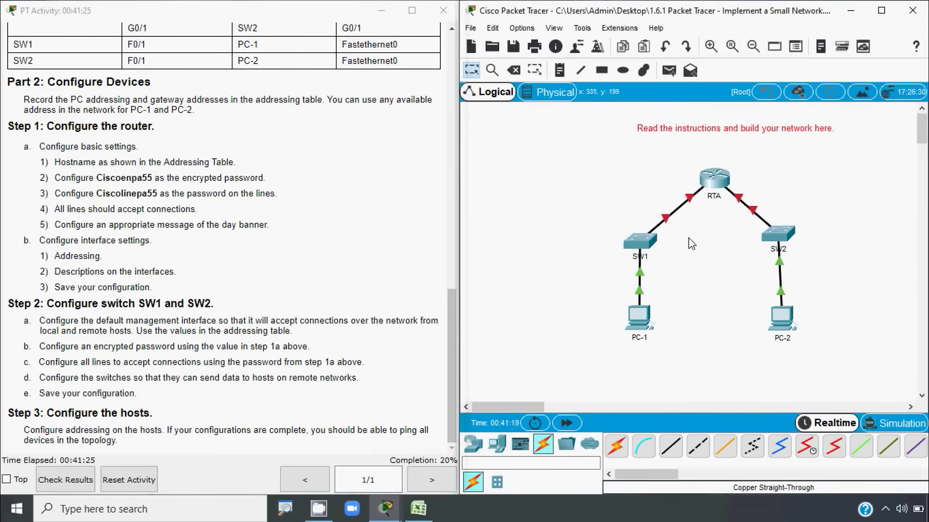
Step: Open router RTA's command line and enter global configuration mode with enable and configure terminal
{"action": "left_click", "coordinate": [717, 180]}
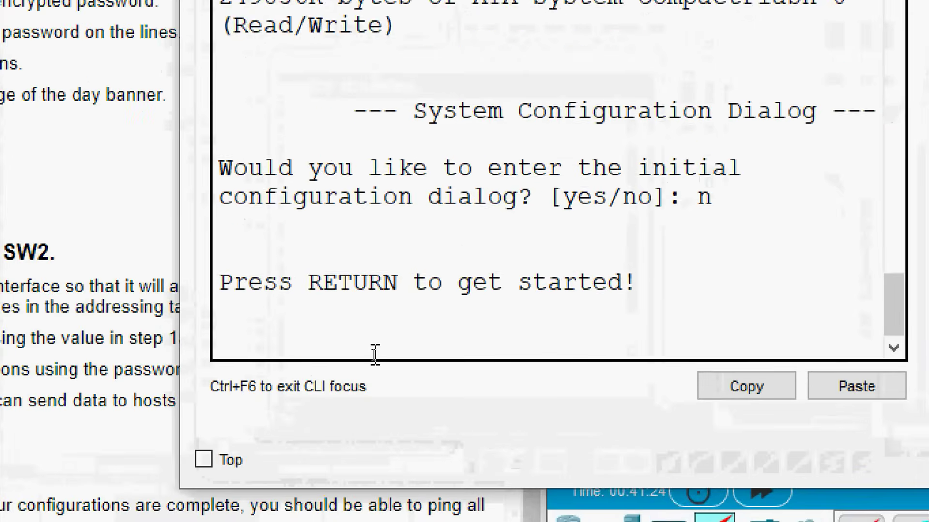
{"action": "key", "text": "Return"}
{"action": "type", "text": "en"}
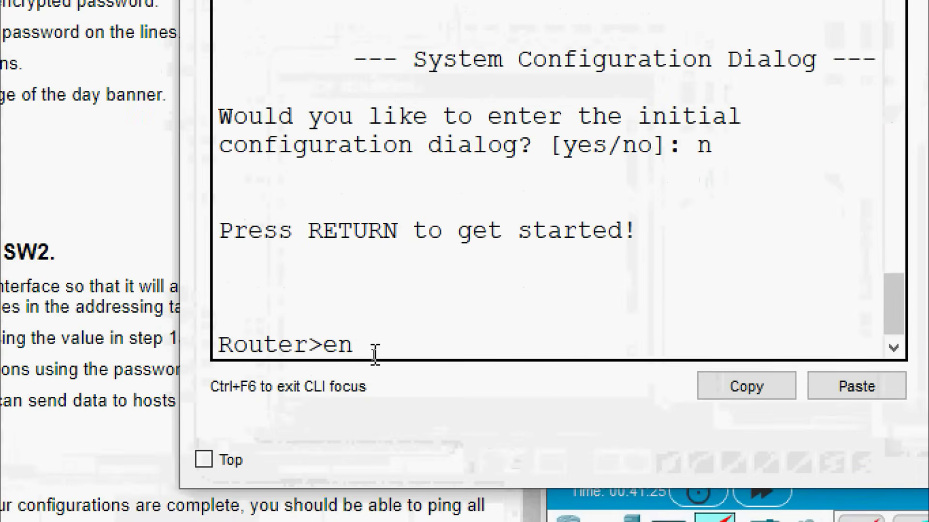
{"action": "type", "text": "a"}
{"action": "key", "text": "Tab"}
{"action": "key", "text": "Return"}
{"action": "type", "text": "conf"}
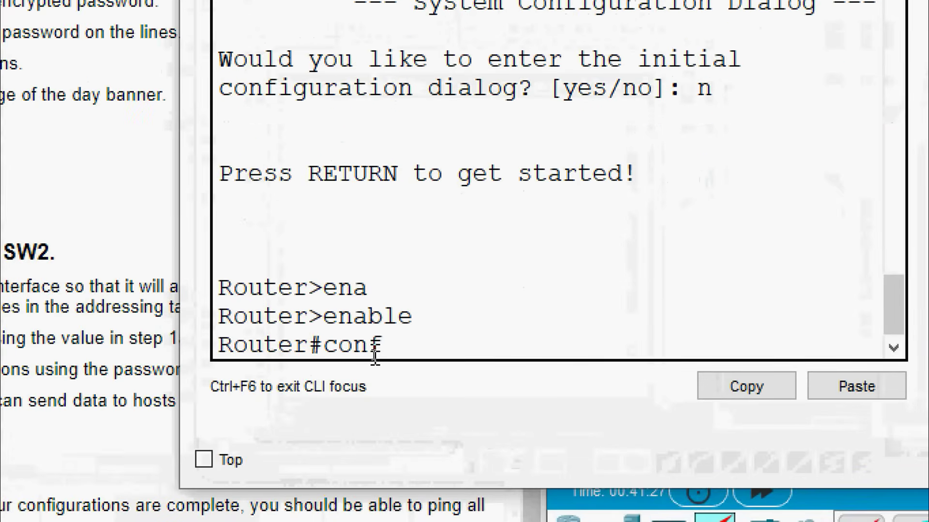
{"action": "type", "text": "igure"}
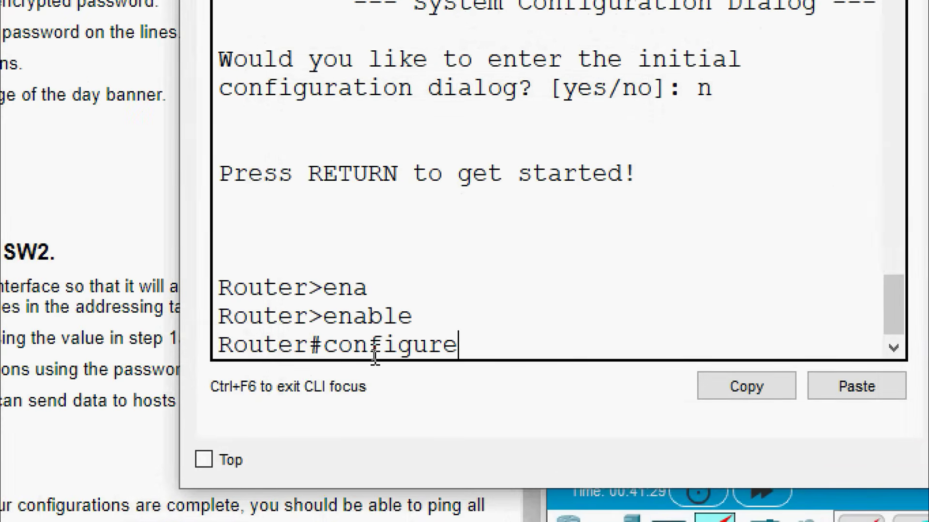
{"action": "type", "text": " terminal"}
{"action": "key", "text": "Return"}
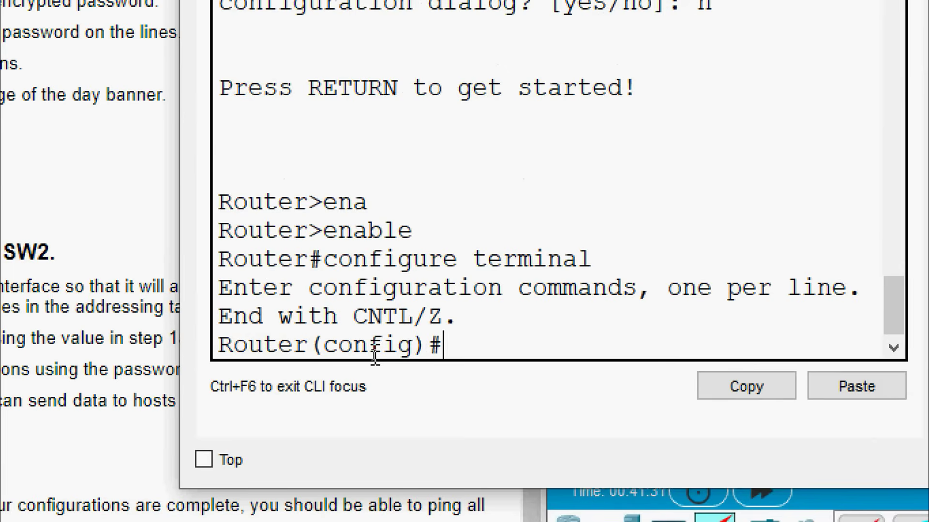
Step: Set the router's hostname to RTA
{"action": "type", "text": "hostname"}
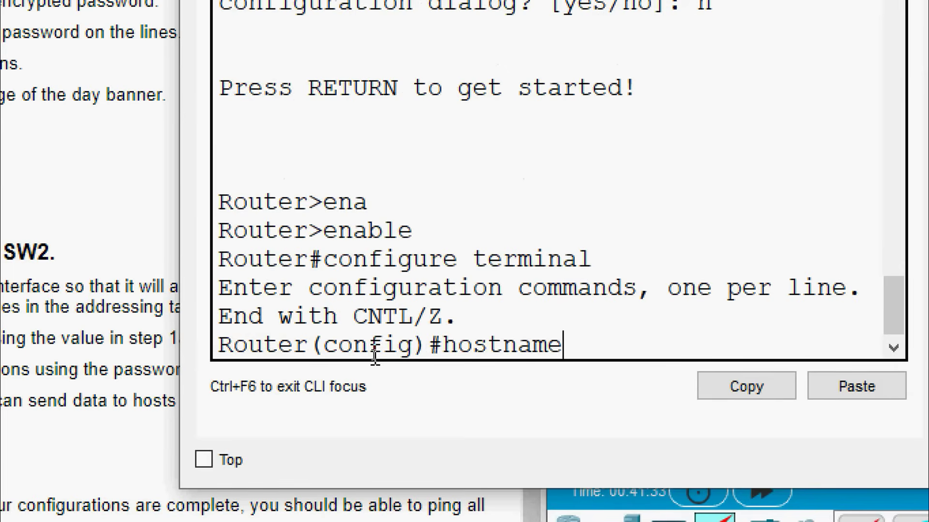
{"action": "type", "text": " RTA"}
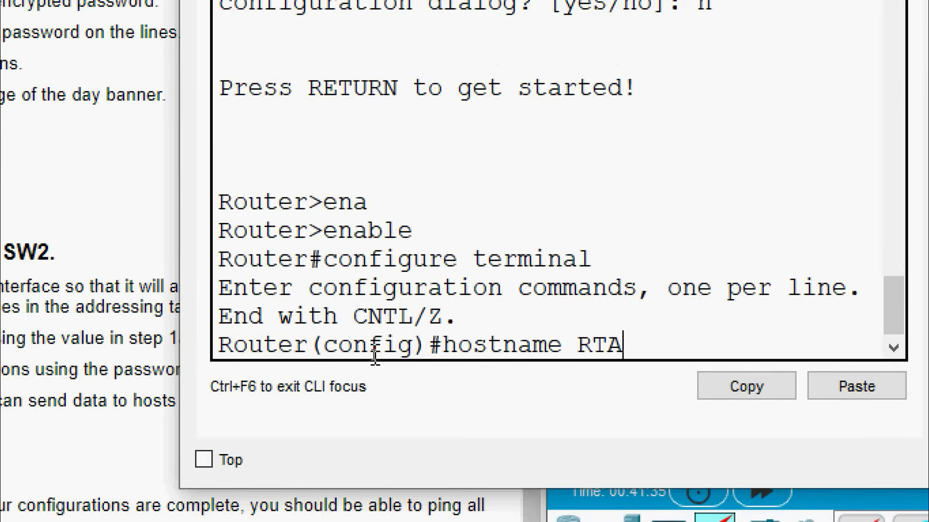
{"action": "key", "text": "Return"}
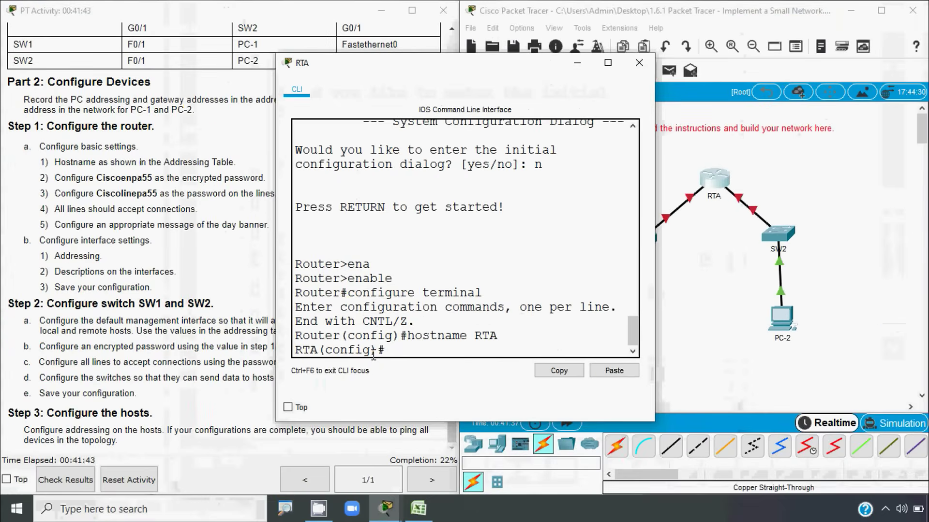
Step: Copy the encrypted password from the instructions and set it as RTA's enable secret
{"action": "left_click", "coordinate": [101, 209]}
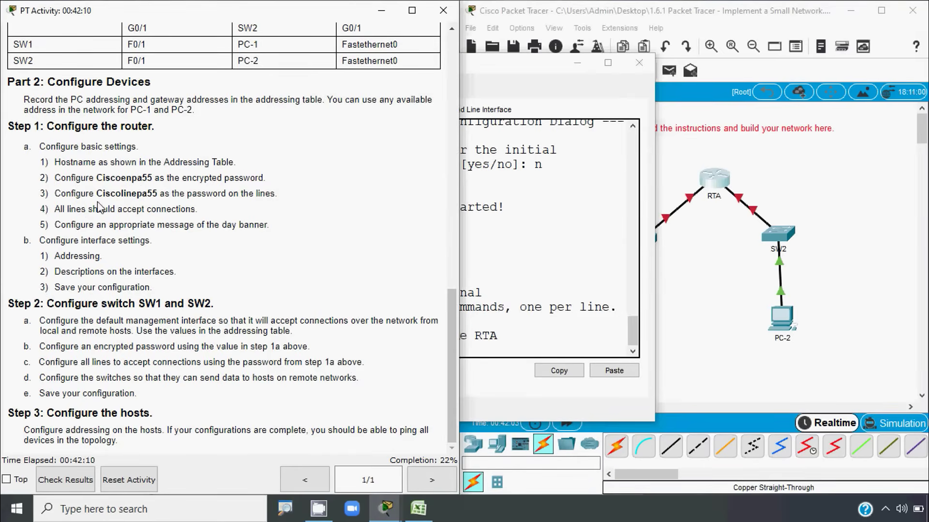
{"action": "left_click_drag", "start_coordinate": [97, 177], "coordinate": [150, 180]}
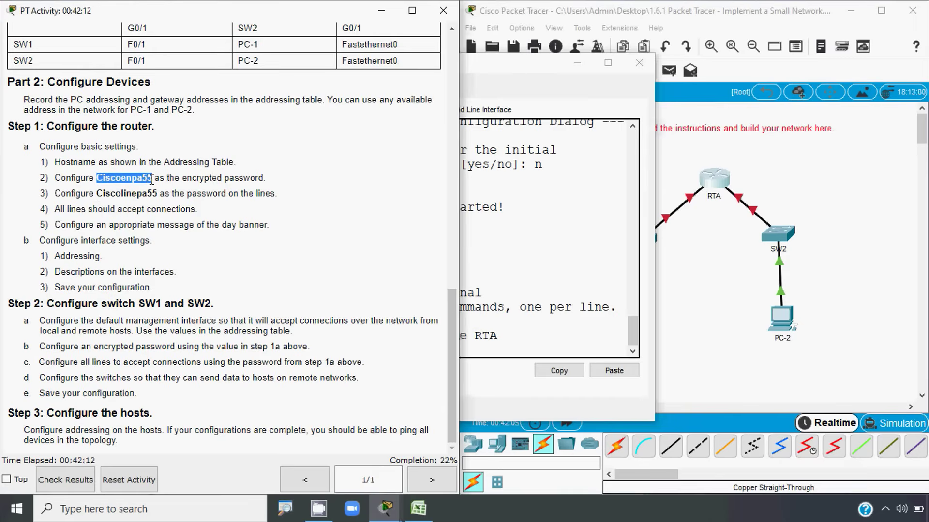
{"action": "left_click", "coordinate": [477, 319]}
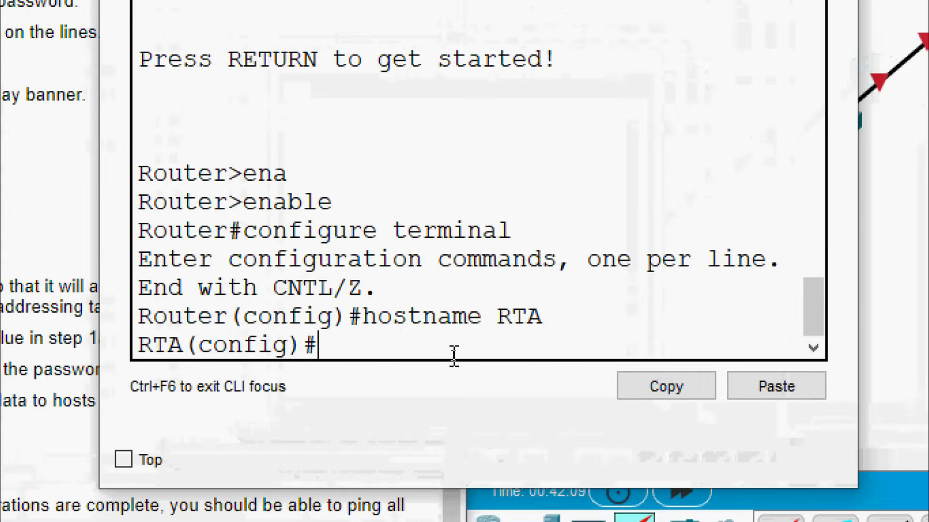
{"action": "type", "text": "enable se"}
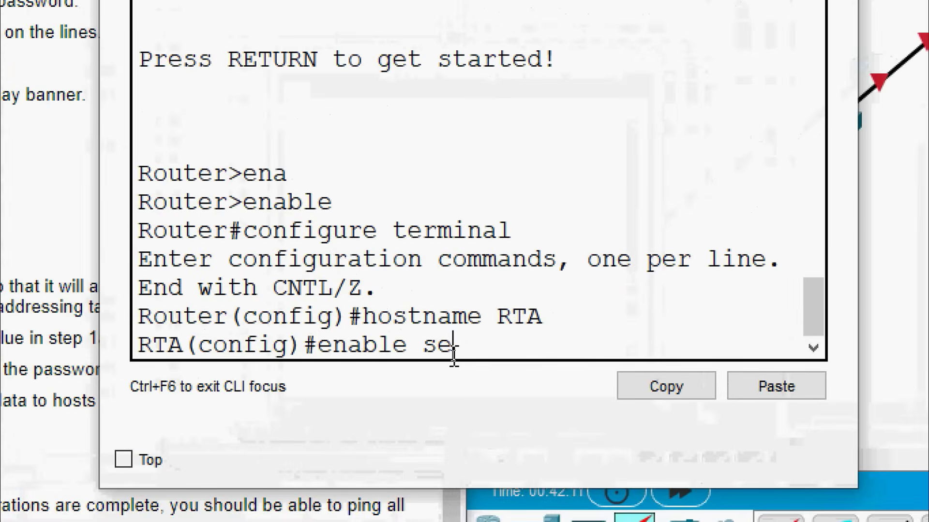
{"action": "type", "text": "cret"}
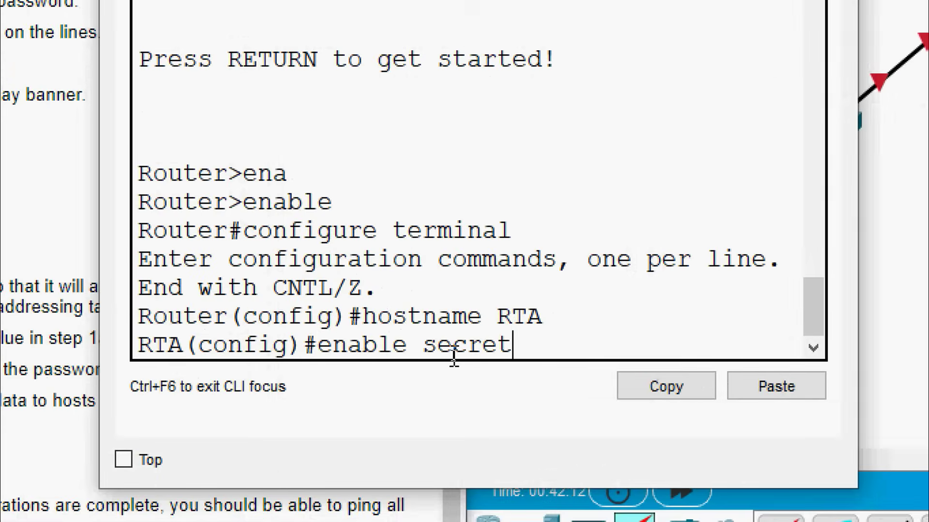
{"action": "right_click", "coordinate": [552, 346]}
{"action": "left_click", "coordinate": [603, 390]}
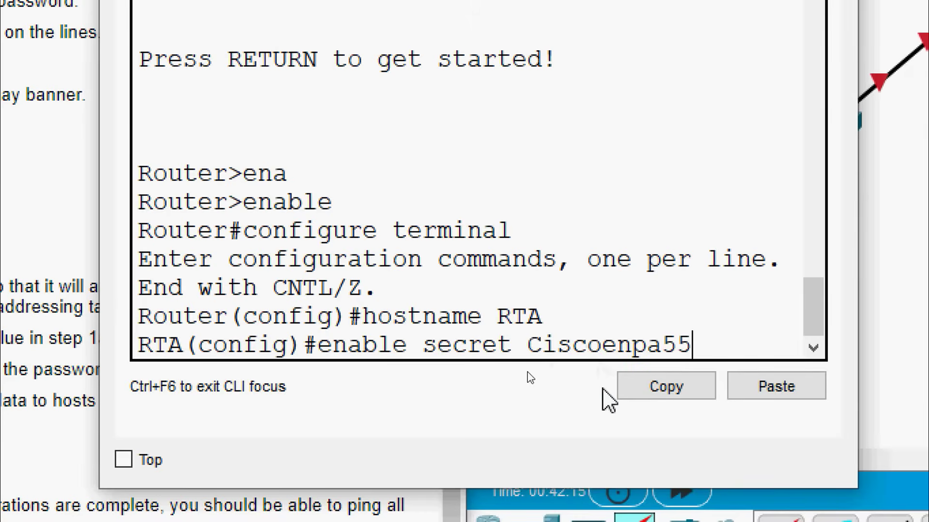
{"action": "key", "text": "Return"}
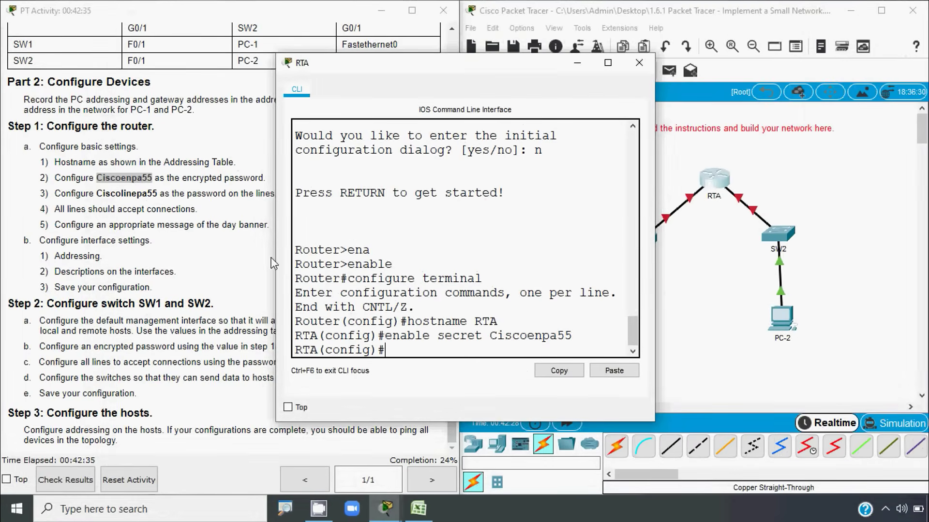
Step: Copy the line password from the instructions and enter RTA's line console 0 configuration mode
{"action": "left_click", "coordinate": [100, 224]}
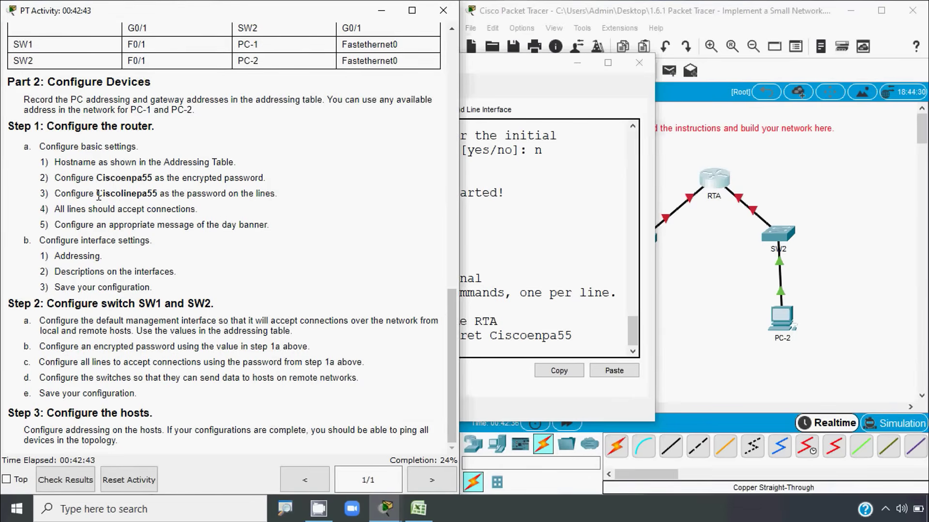
{"action": "left_click_drag", "start_coordinate": [99, 196], "coordinate": [155, 193]}
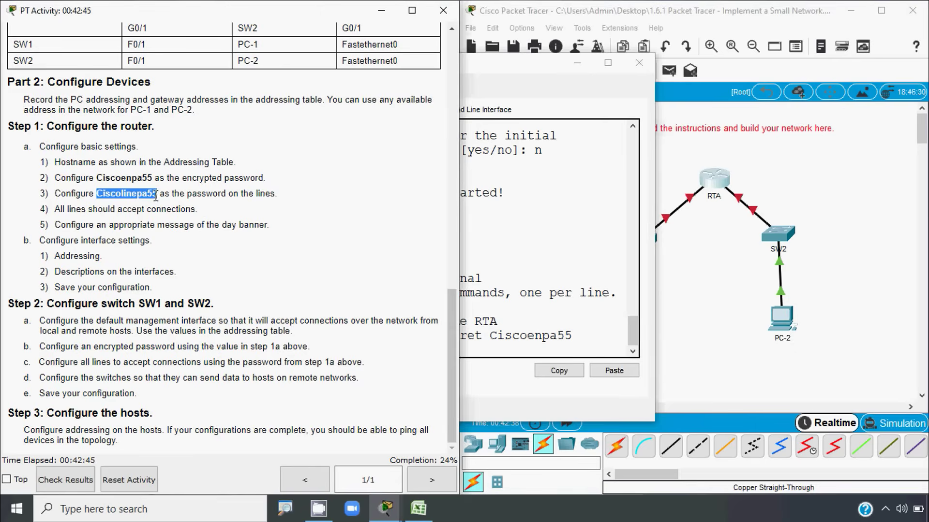
{"action": "left_click", "coordinate": [503, 321]}
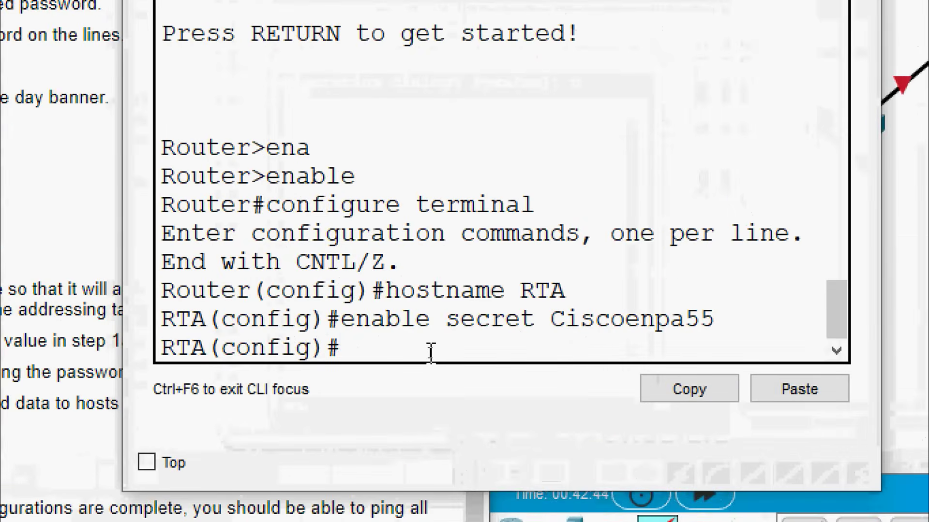
{"action": "type", "text": "line"}
{"action": "key", "text": "Return"}
{"action": "type", "text": "line"}
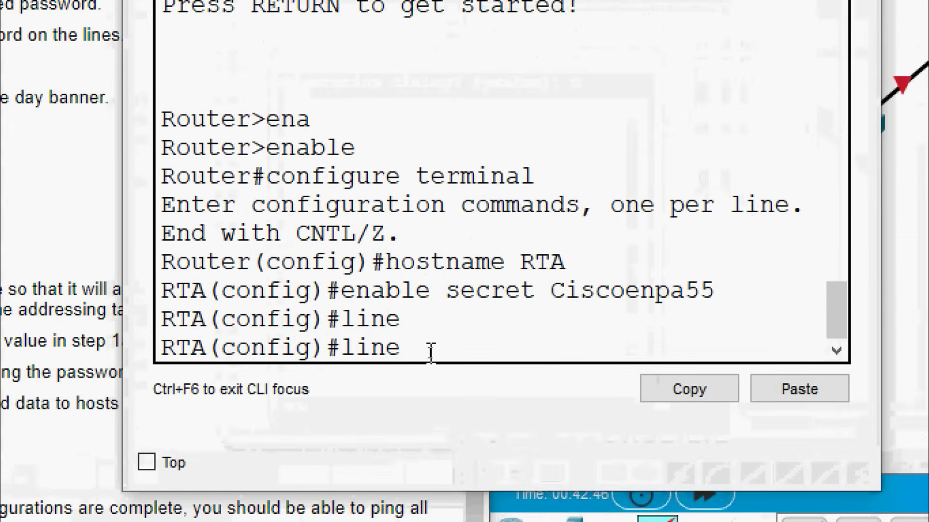
{"action": "type", "text": " console 0"}
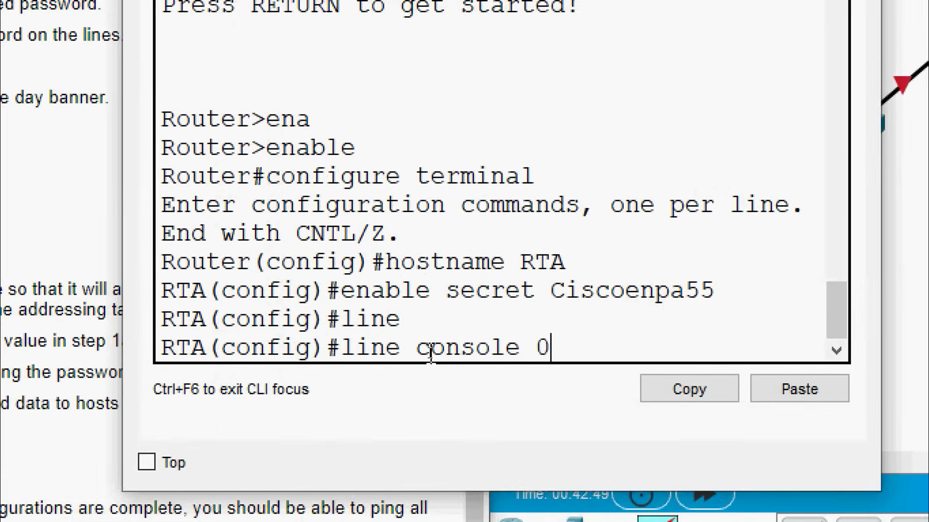
{"action": "key", "text": "Return"}
Step: Set the copied line password on console 0, enable login, and exit to global configuration mode
{"action": "type", "text": "pas"}
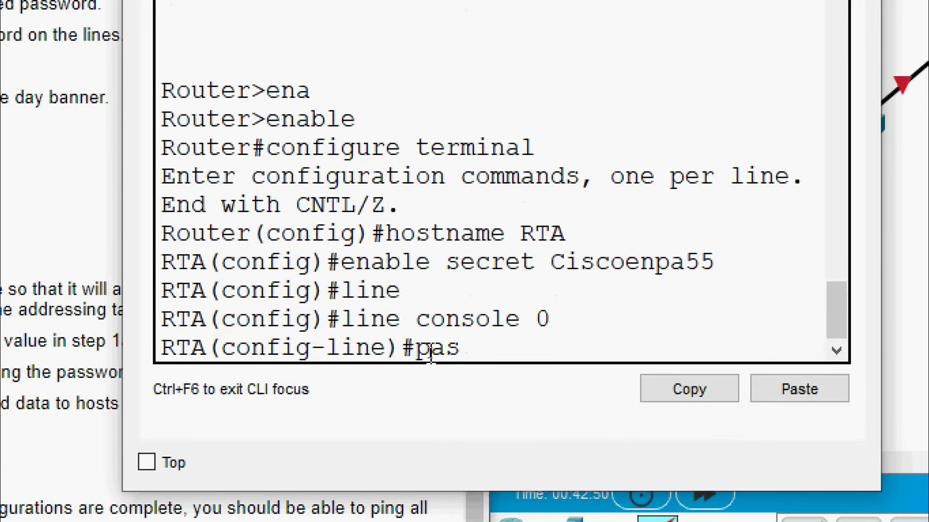
{"action": "key", "text": "Tab"}
{"action": "right_click", "coordinate": [557, 356]}
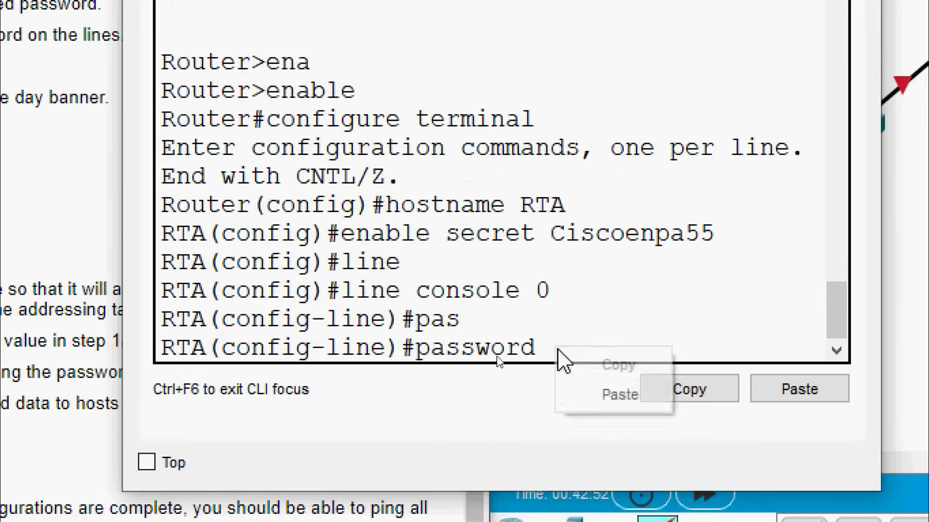
{"action": "left_click", "coordinate": [587, 407]}
{"action": "key", "text": "Return"}
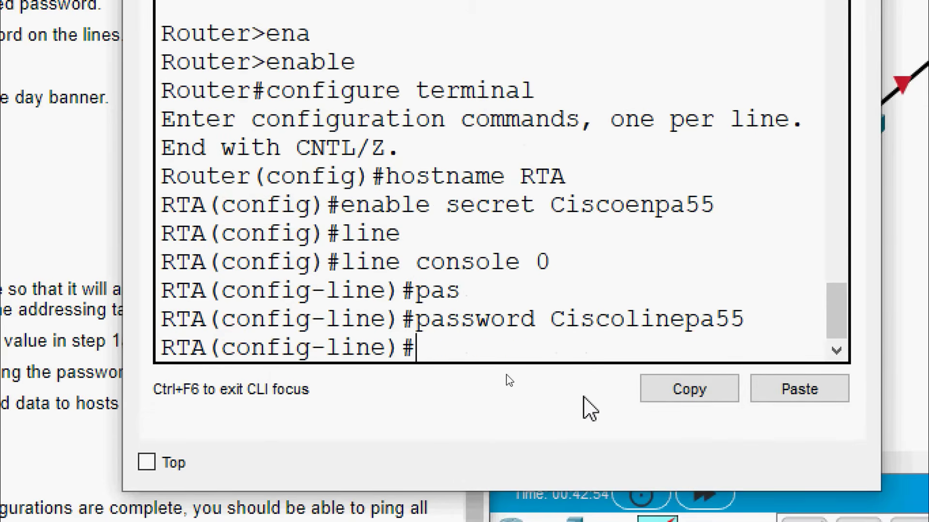
{"action": "type", "text": "login"}
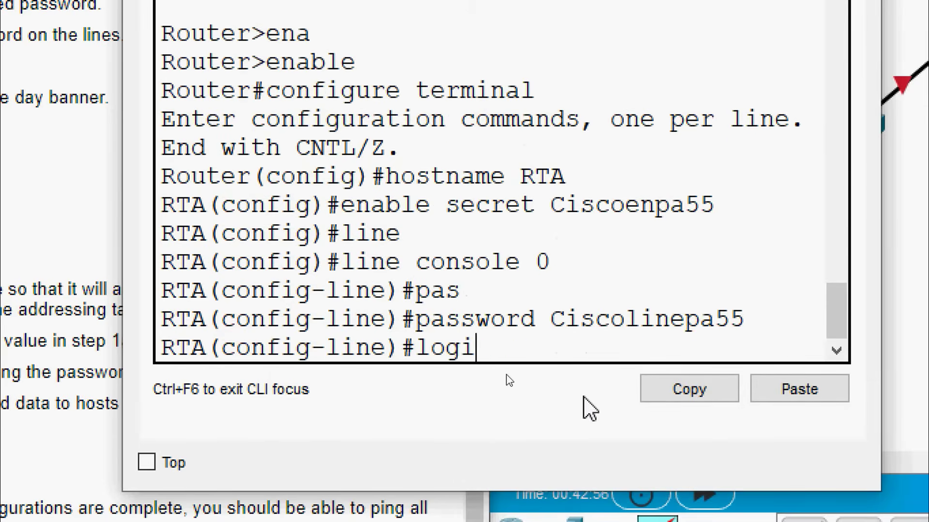
{"action": "key", "text": "Return"}
{"action": "key", "text": "Return"}
{"action": "type", "text": "exit"}
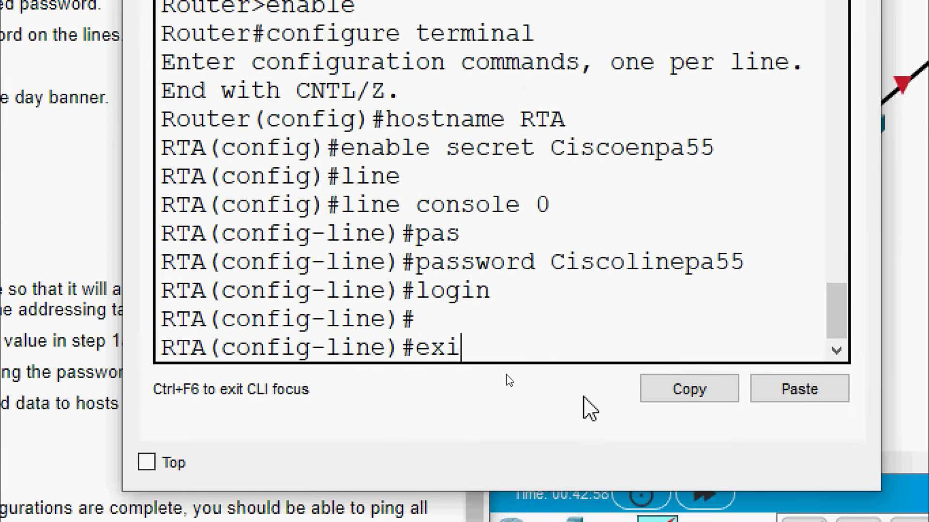
{"action": "key", "text": "Return"}
Step: Enter line configuration mode for RTA's virtual terminal lines with line vty 0 15
{"action": "type", "text": "line"}
{"action": "key", "text": "Tab"}
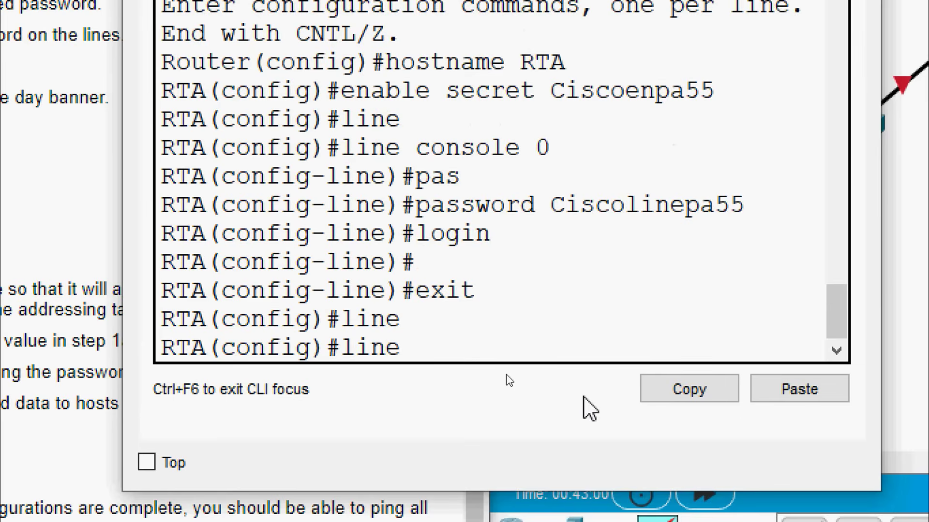
{"action": "type", "text": "vt"}
{"action": "key", "text": "Tab"}
{"action": "type", "text": "0"}
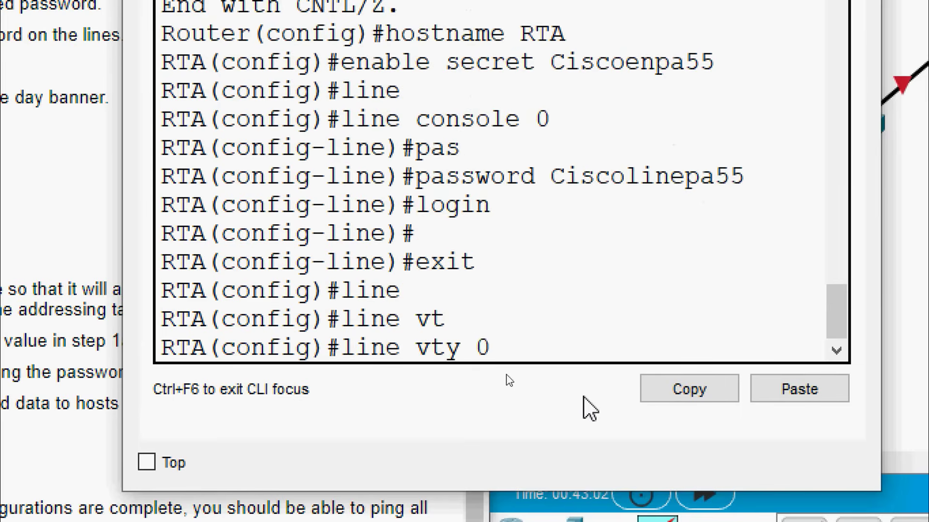
{"action": "type", "text": " 15"}
{"action": "key", "text": "Return"}
Step: Set the copied line password on vty lines 0 to 15 and enable login
{"action": "type", "text": "pas"}
{"action": "key", "text": "Tab"}
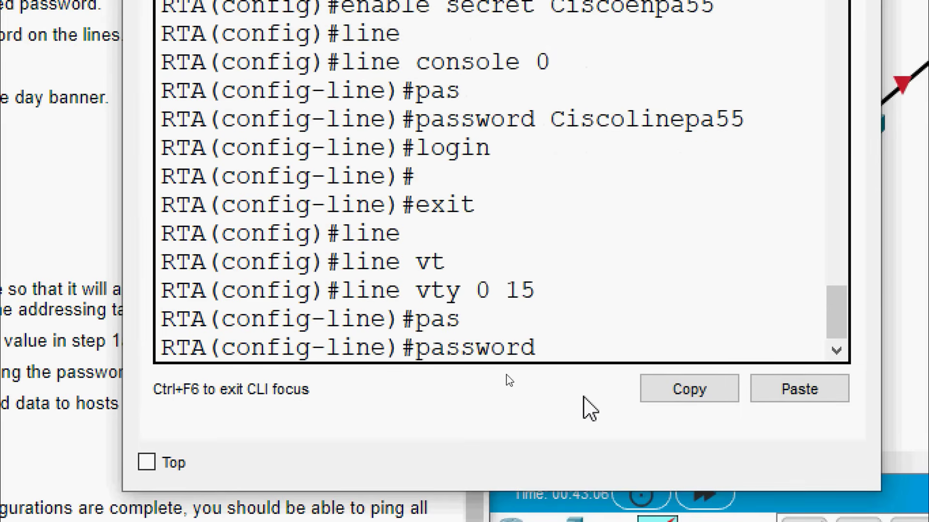
{"action": "right_click", "coordinate": [568, 354]}
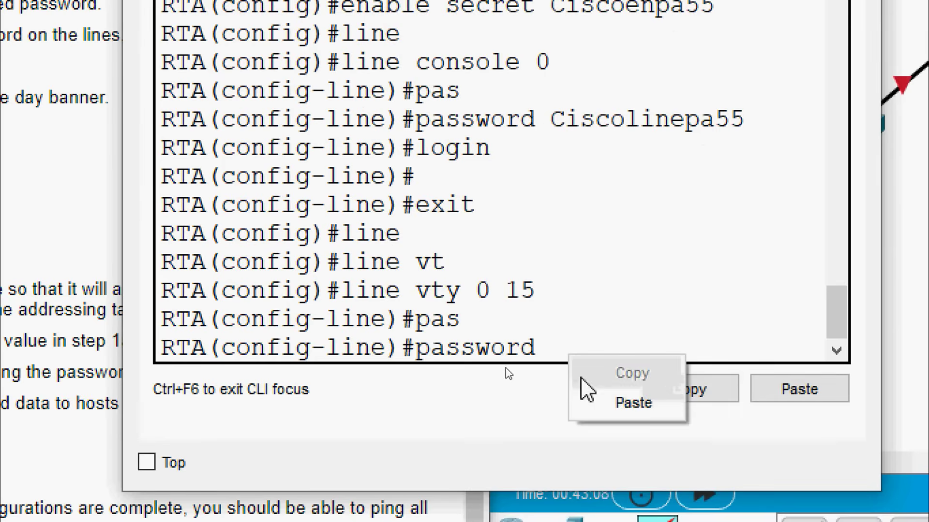
{"action": "left_click", "coordinate": [588, 402]}
{"action": "key", "text": "Return"}
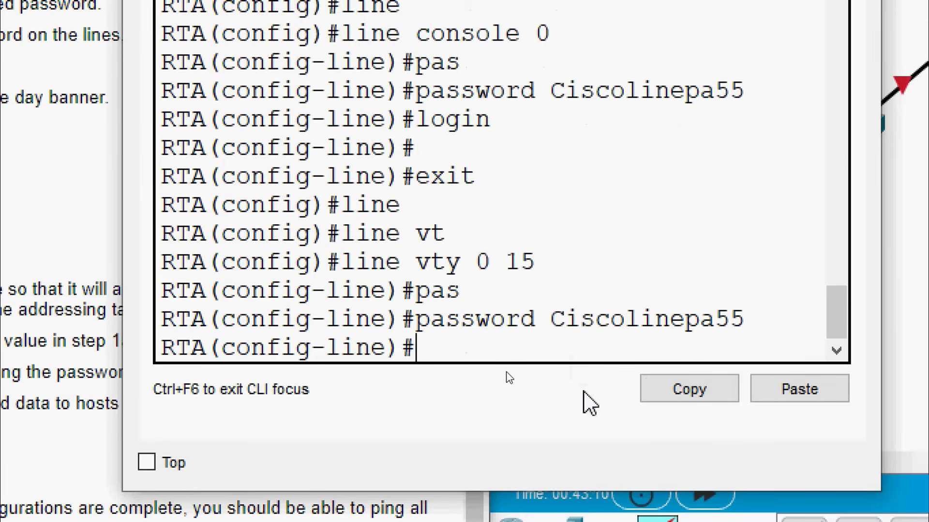
{"action": "type", "text": "login"}
{"action": "key", "text": "Return"}
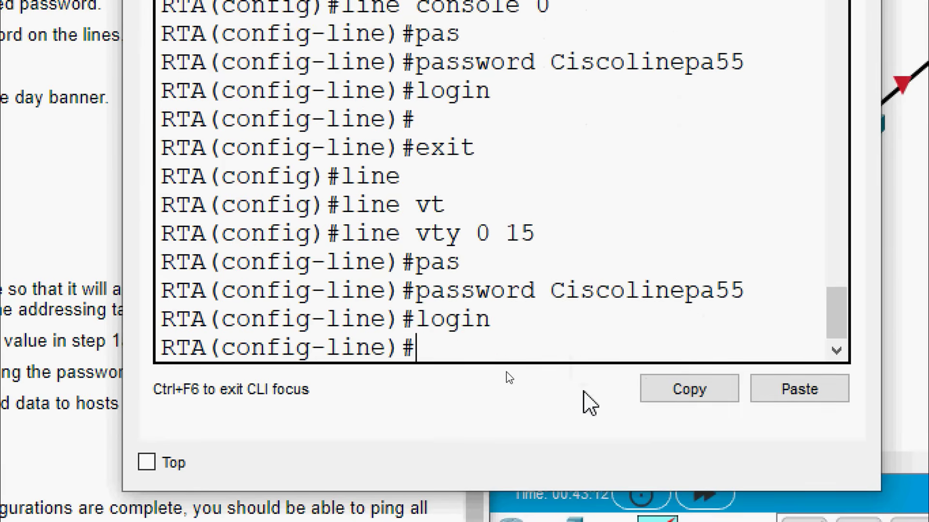
{"action": "key", "text": "Return"}
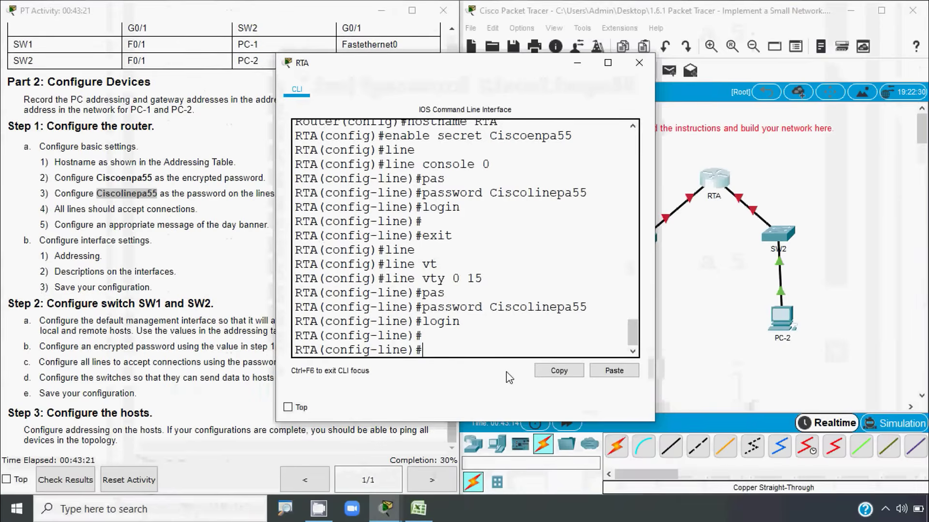
Step: Check the instructions on line connections and the message-of-the-day banner, and exit line mode to global configuration
{"action": "left_click", "coordinate": [139, 256]}
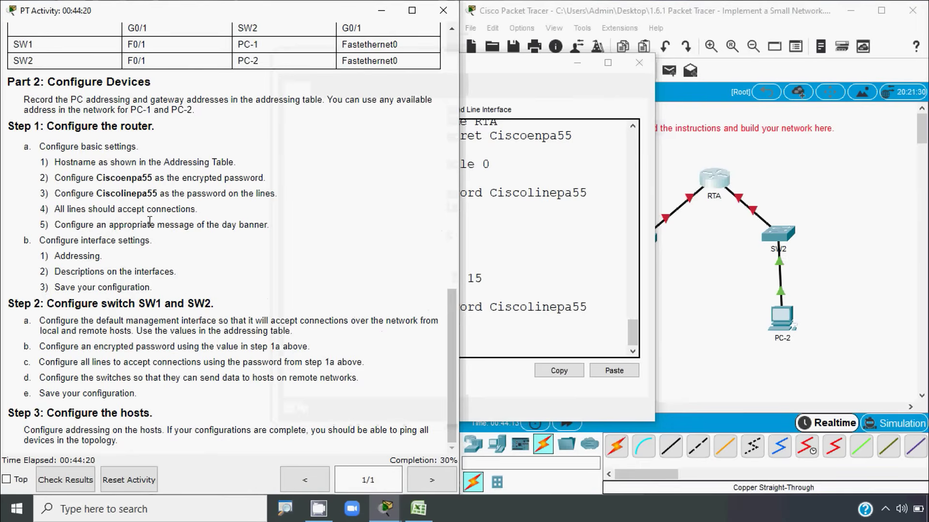
{"action": "left_click", "coordinate": [571, 304]}
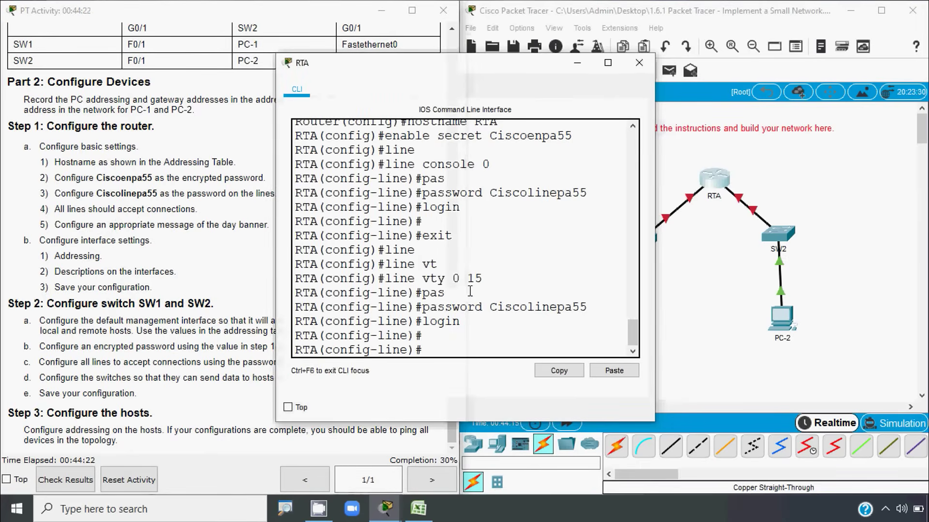
{"action": "left_click_drag", "start_coordinate": [452, 279], "coordinate": [483, 278]}
{"action": "left_click", "coordinate": [191, 225]}
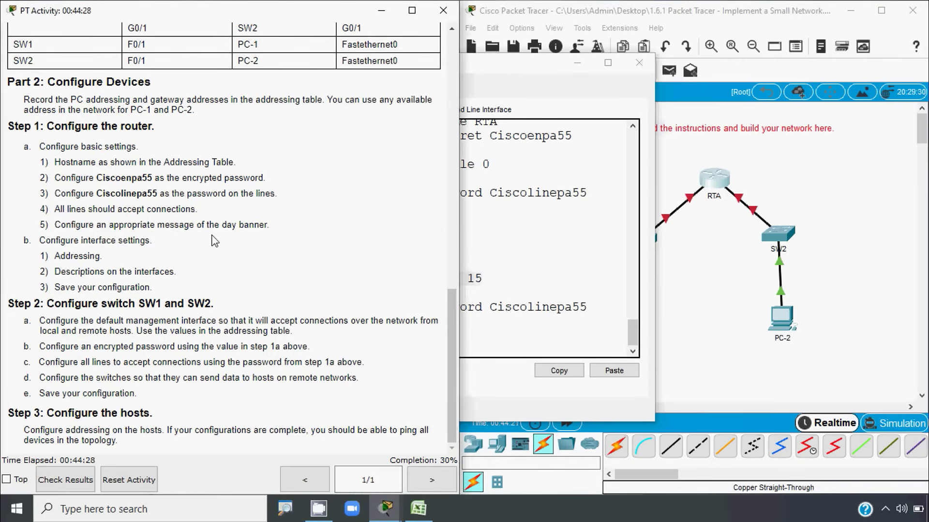
{"action": "left_click", "coordinate": [492, 287]}
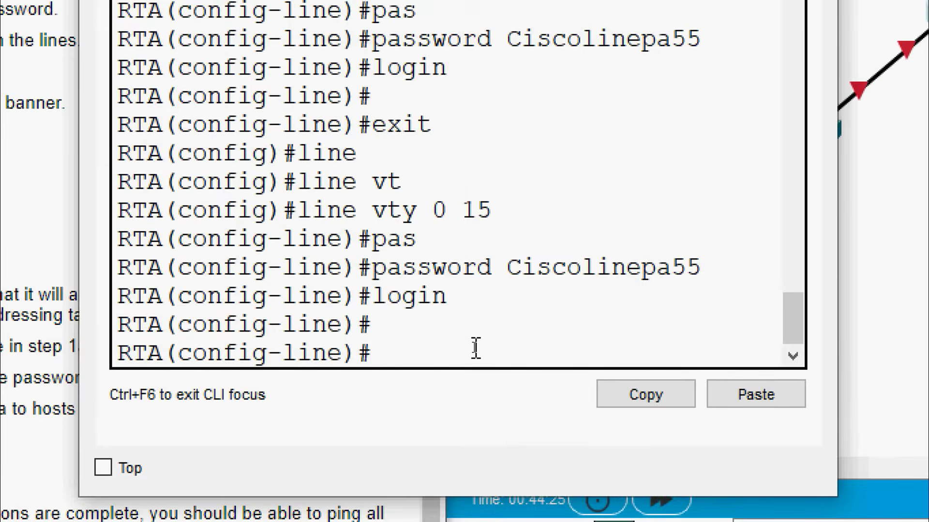
{"action": "type", "text": "exit"}
{"action": "key", "text": "Return"}
{"action": "key", "text": "Return"}
{"action": "key", "text": "Return"}
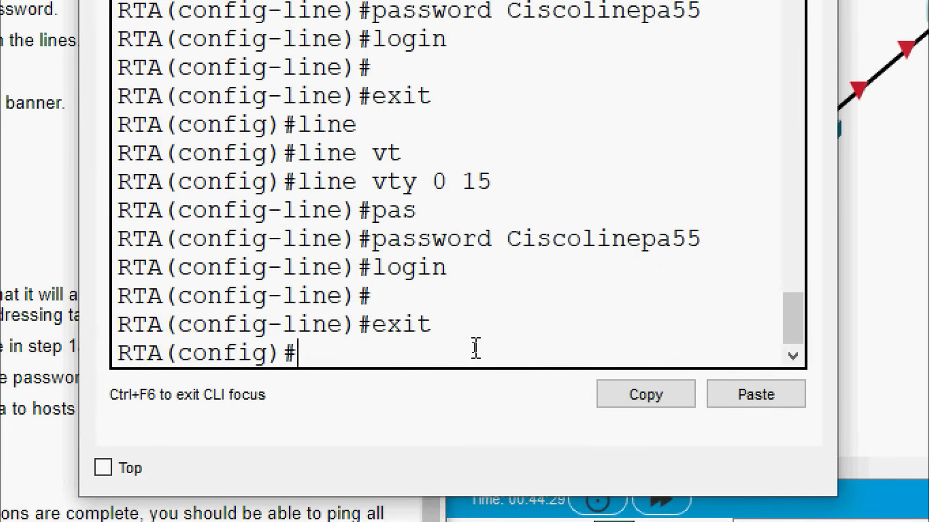
Step: Configure RTA's message-of-the-day banner as "Unauthorized access is strictly prohibited", using & as the delimiter
{"action": "type", "text": "banner motd "}
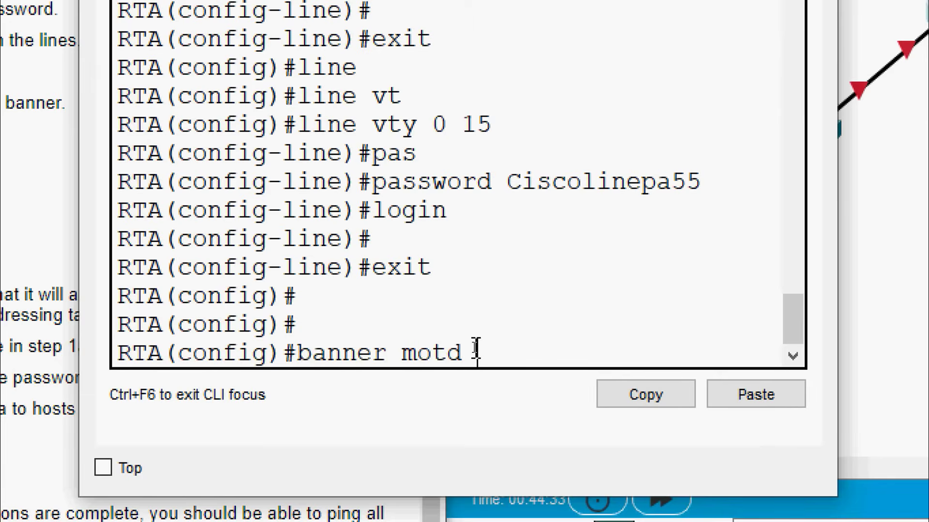
{"action": "type", "text": "&Unauthorize"}
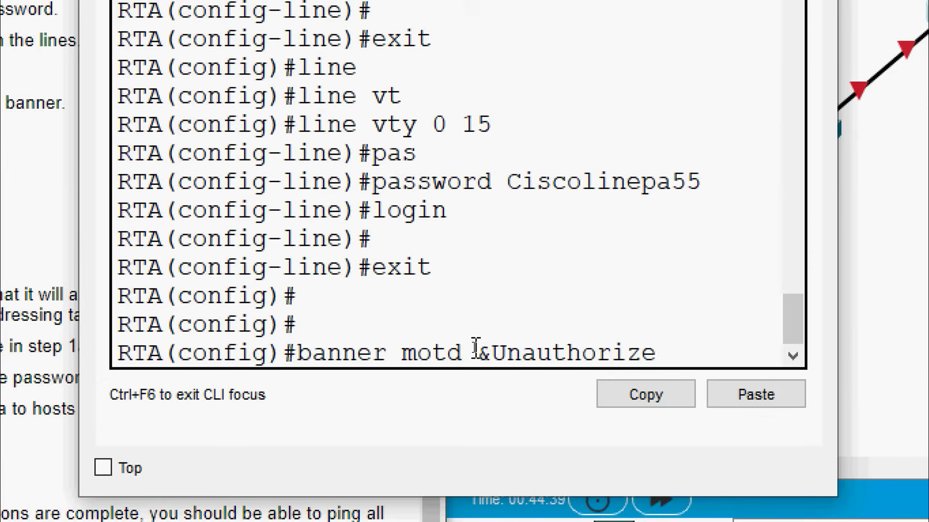
{"action": "type", "text": "d acces is"}
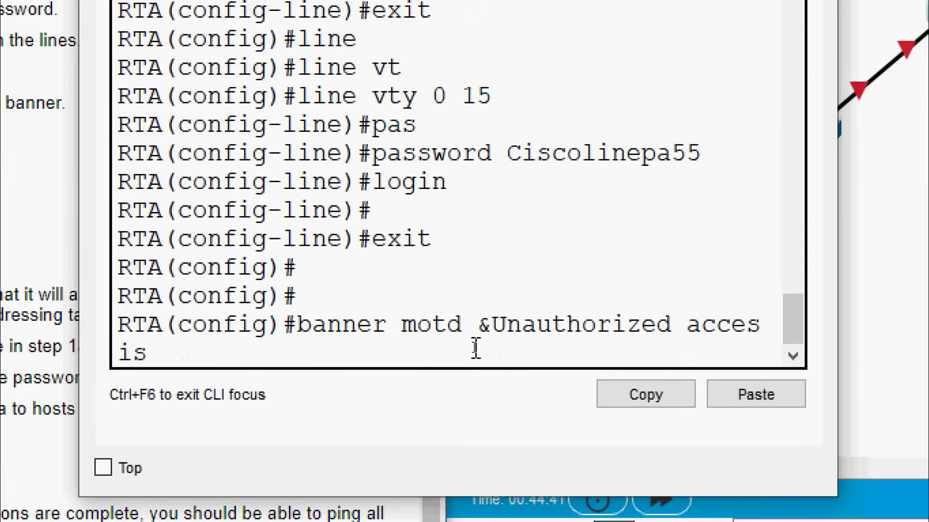
{"action": "key", "text": "BackSpace"}
{"action": "key", "text": "BackSpace"}
{"action": "key", "text": "BackSpace"}
{"action": "type", "text": "s is stri"}
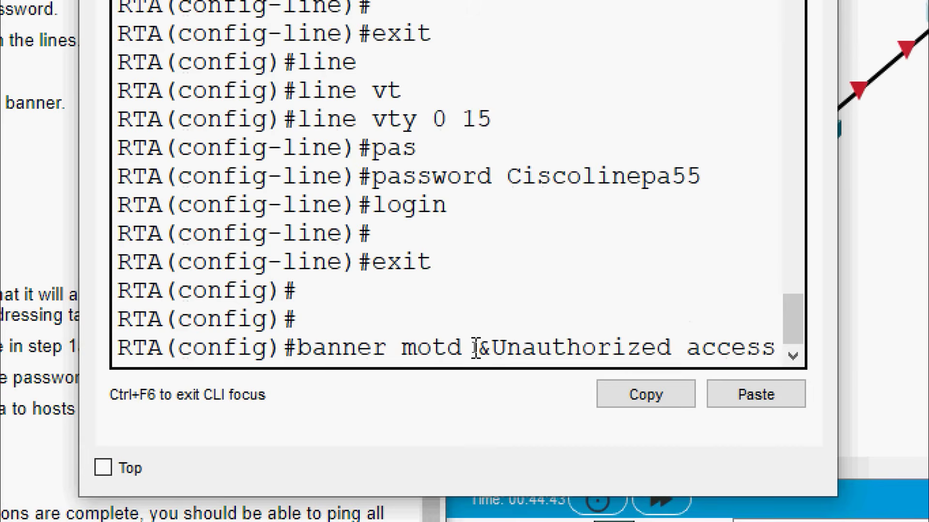
{"action": "type", "text": "ctly p"}
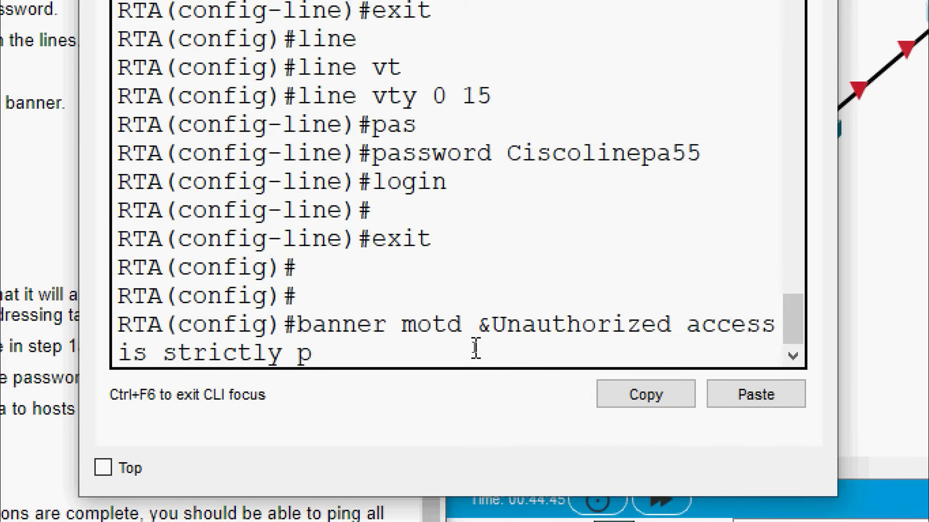
{"action": "type", "text": "rohibited"}
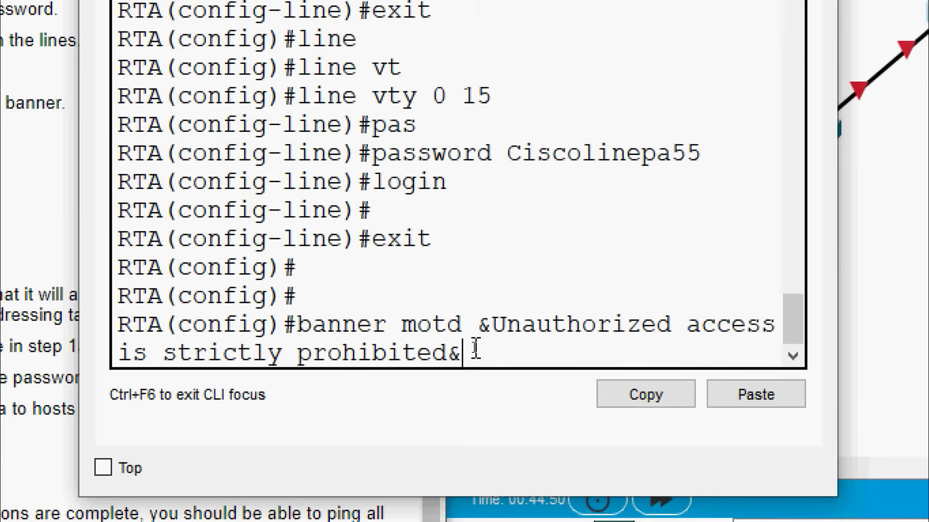
{"action": "type", "text": "&"}
{"action": "key", "text": "Return"}
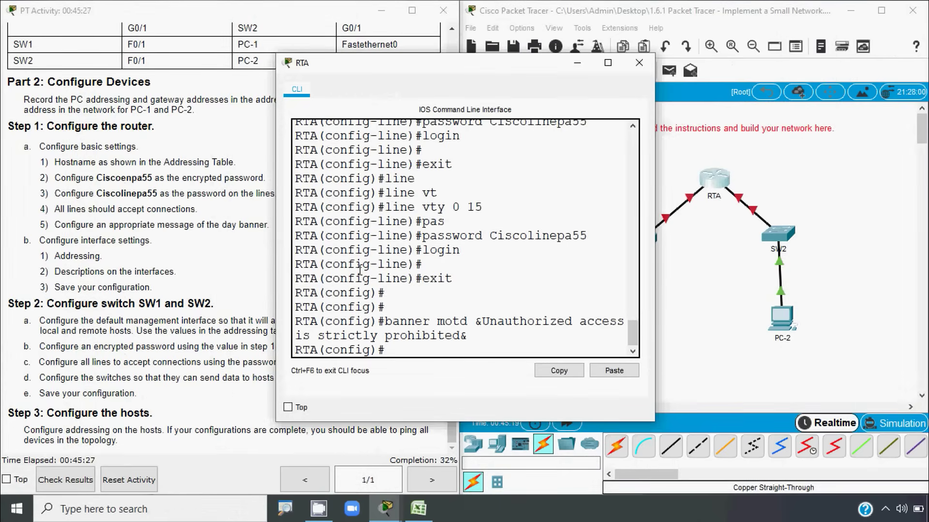
Step: Review the interface instructions, switch to the Excel addressing table, and copy RTA's G0/0 address 10.10.10.1
{"action": "left_click", "coordinate": [237, 264]}
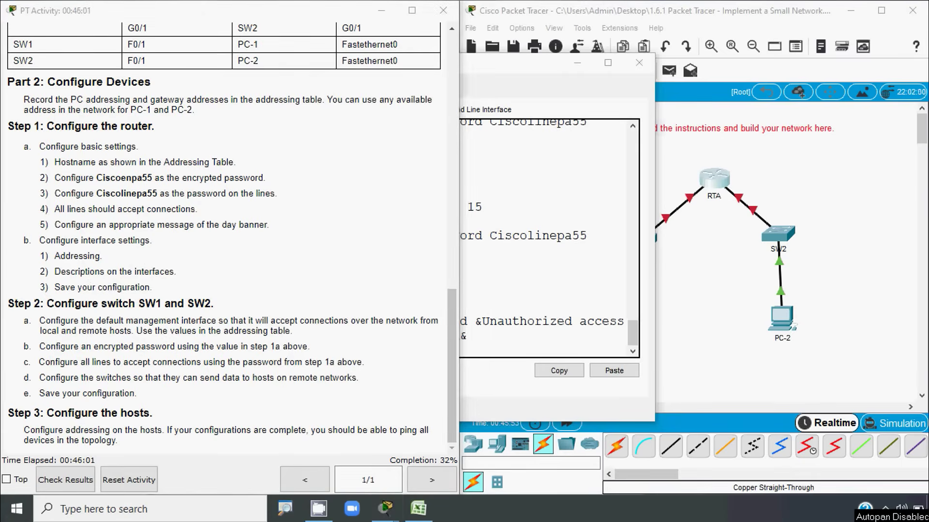
{"action": "left_click", "coordinate": [386, 508]}
{"action": "left_click", "coordinate": [419, 508]}
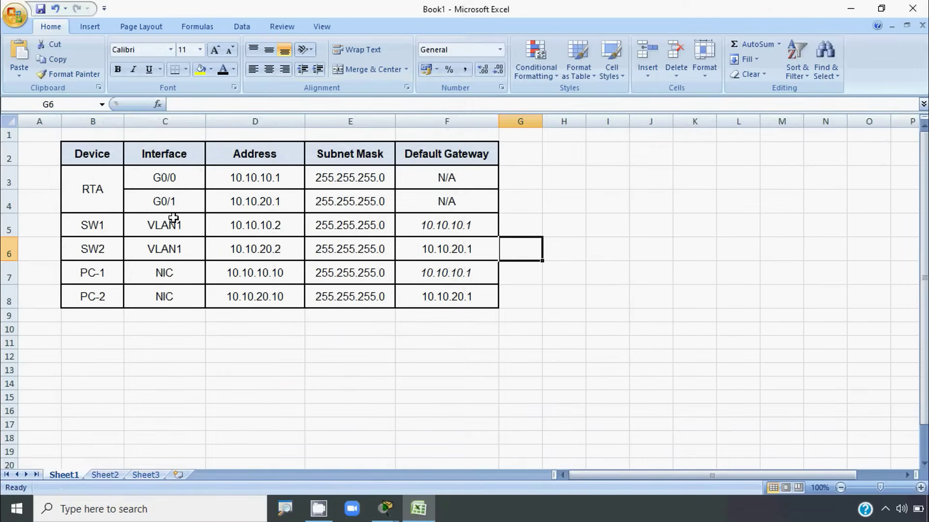
{"action": "left_click", "coordinate": [180, 179]}
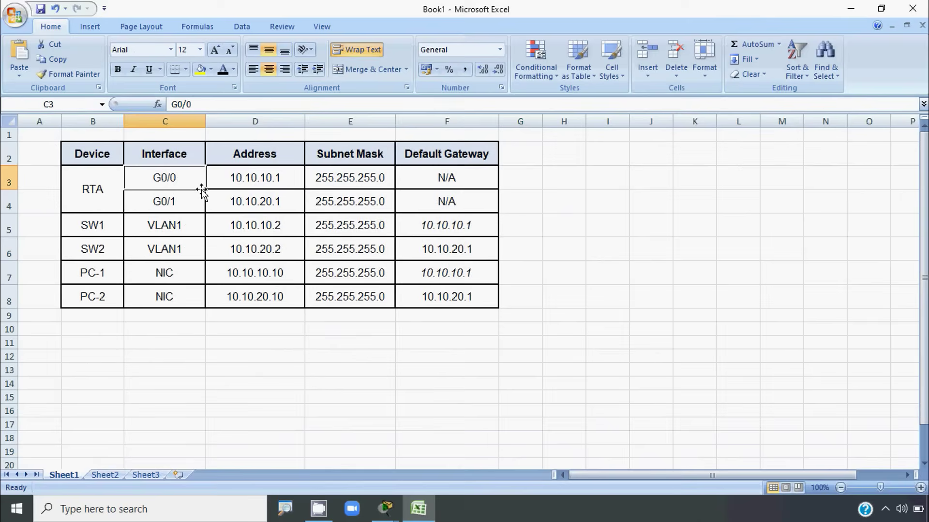
{"action": "left_click", "coordinate": [230, 183]}
{"action": "left_click", "coordinate": [225, 105]}
{"action": "left_click_drag", "start_coordinate": [225, 104], "coordinate": [170, 105]}
{"action": "key", "text": "ctrl+c"}
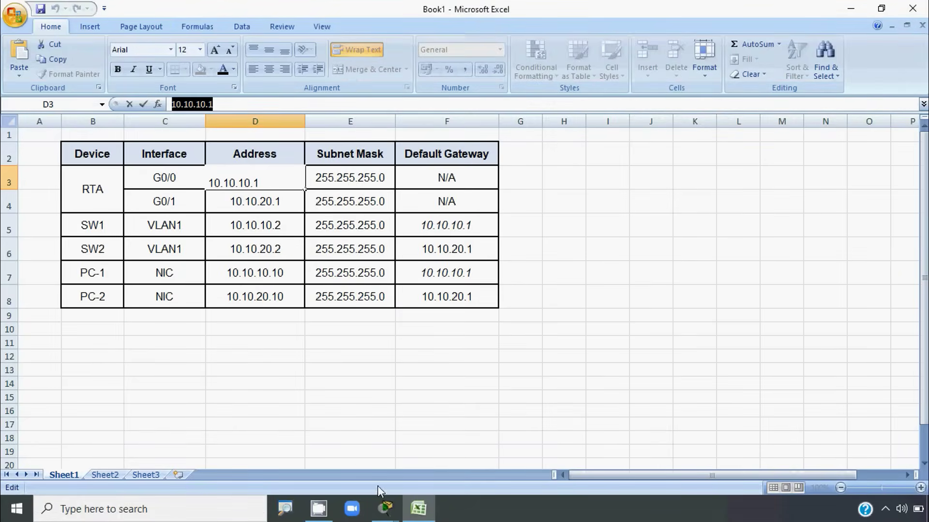
Step: Switch back to RTA's command line in Packet Tracer and enter configuration mode for interface gigabitEthernet 0/0
{"action": "mouse_move", "coordinate": [386, 508]}
{"action": "left_click", "coordinate": [451, 464]}
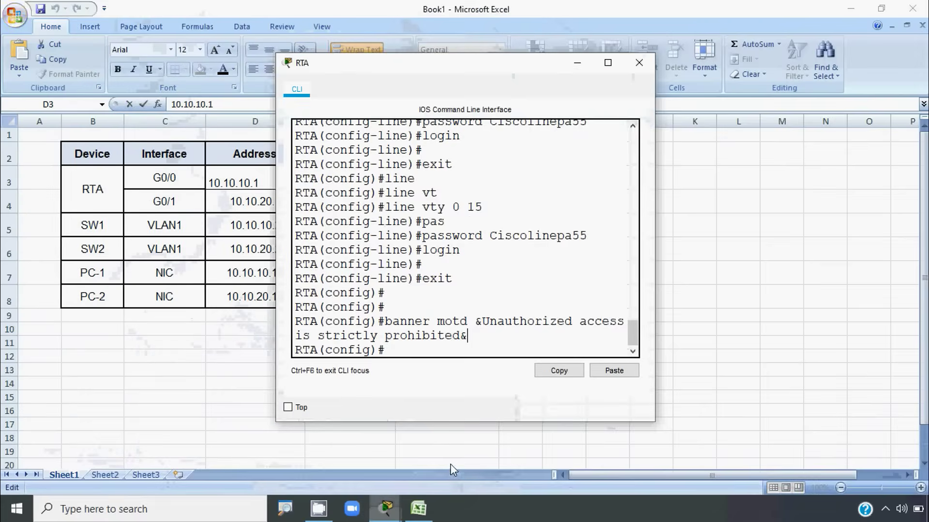
{"action": "left_click", "coordinate": [427, 353]}
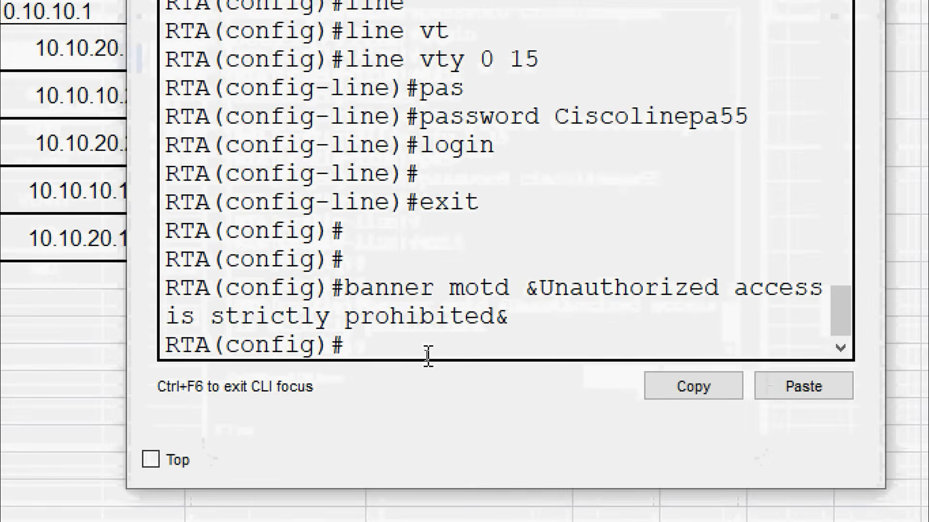
{"action": "type", "text": "inter"}
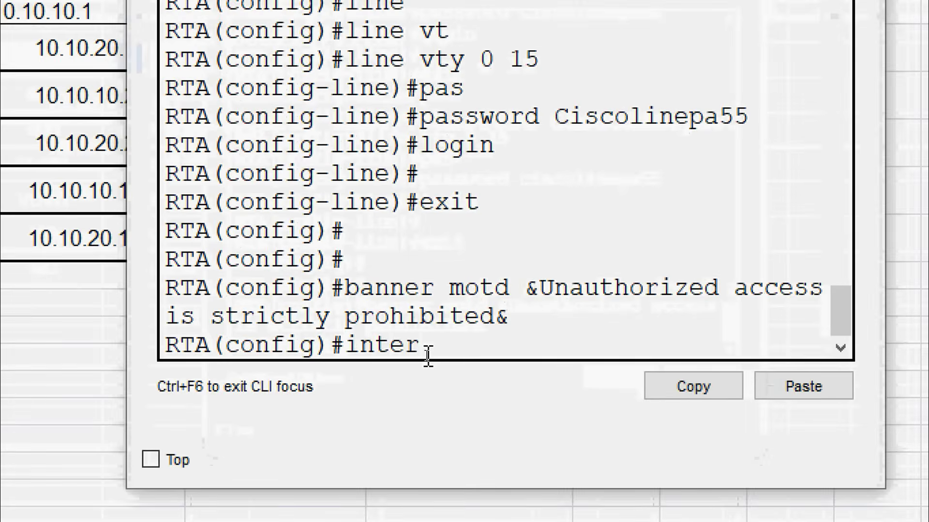
{"action": "key", "text": "Tab"}
{"action": "type", "text": "g"}
{"action": "key", "text": "Tab"}
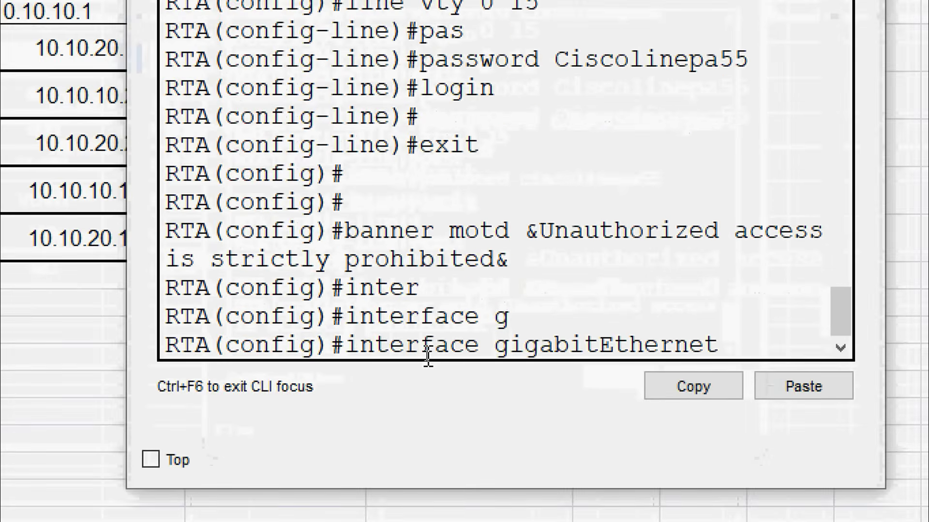
{"action": "type", "text": "0/0"}
{"action": "key", "text": "Return"}
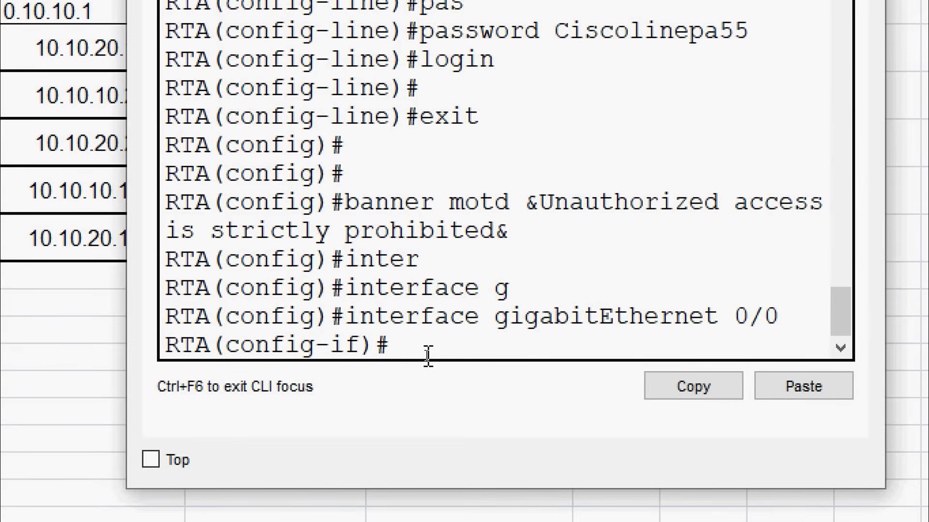
Step: Set the description of RTA's gigabitEthernet 0/0 interface to "SW1 LAN"
{"action": "type", "text": "desc"}
{"action": "key", "text": "Tab"}
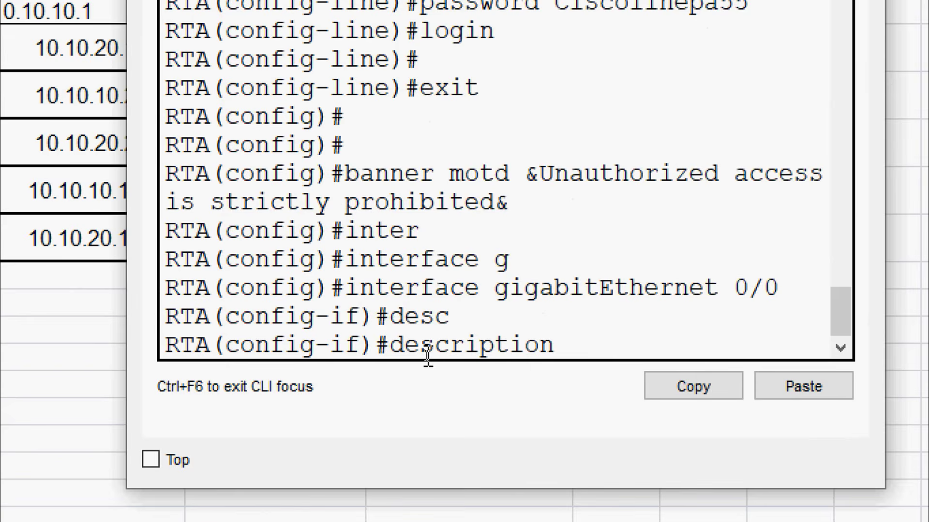
{"action": "type", "text": "SW1 l"}
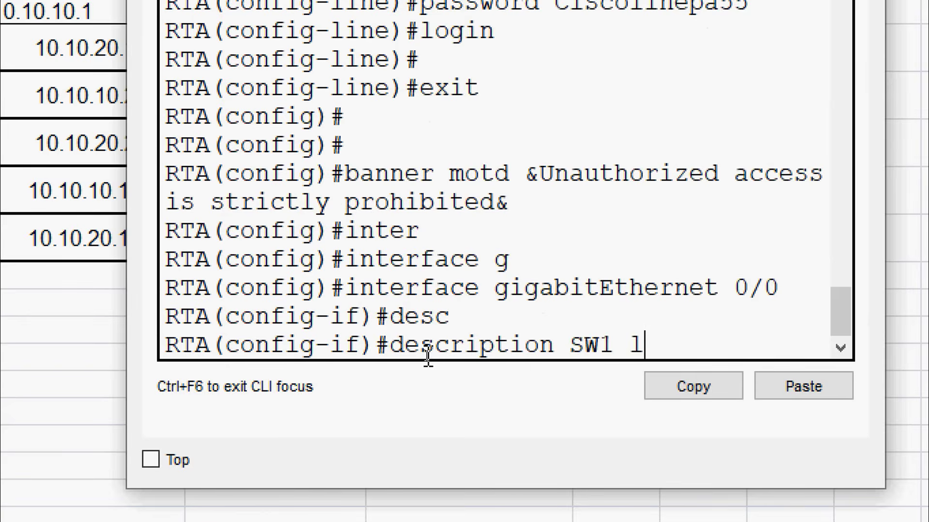
{"action": "key", "text": "BackSpace"}
{"action": "type", "text": "LAN"}
{"action": "key", "text": "Return"}
Step: Assign the copied IP address 10.10.10.1 with subnet mask 255.255.255.0 to RTA's gigabitEthernet 0/0 interface
{"action": "type", "text": "ip ad"}
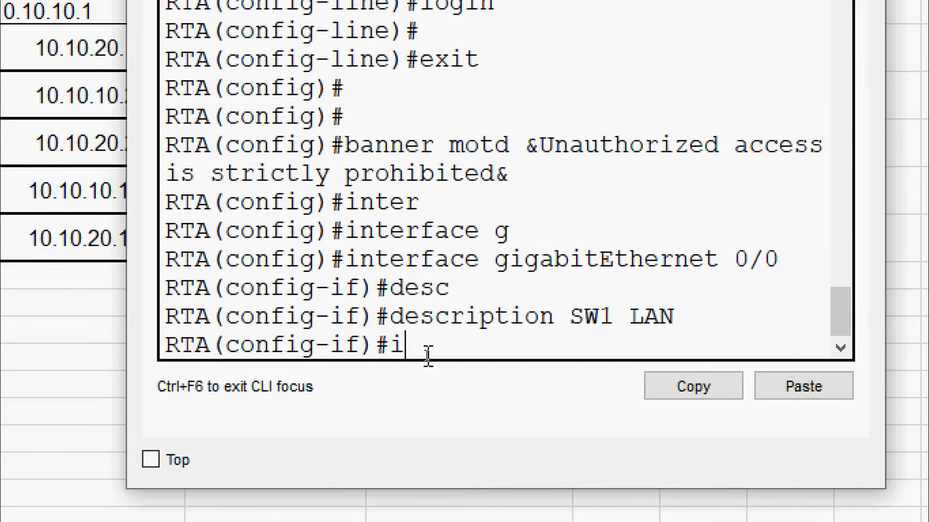
{"action": "key", "text": "Tab"}
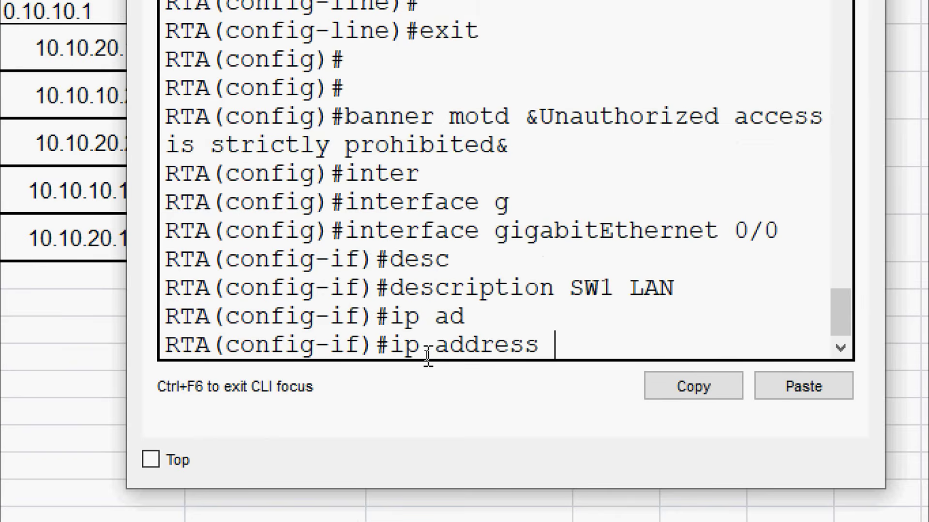
{"action": "right_click", "coordinate": [564, 346]}
{"action": "left_click", "coordinate": [582, 391]}
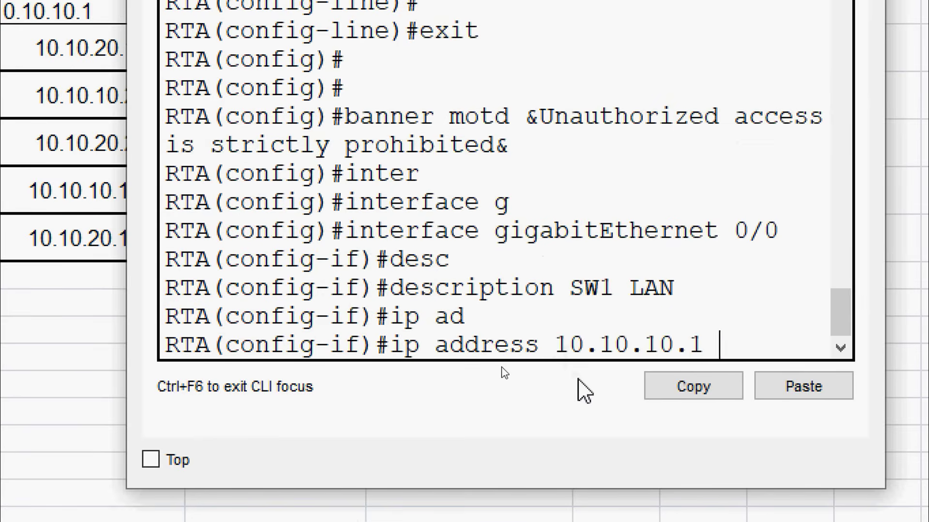
{"action": "type", "text": "255.255"}
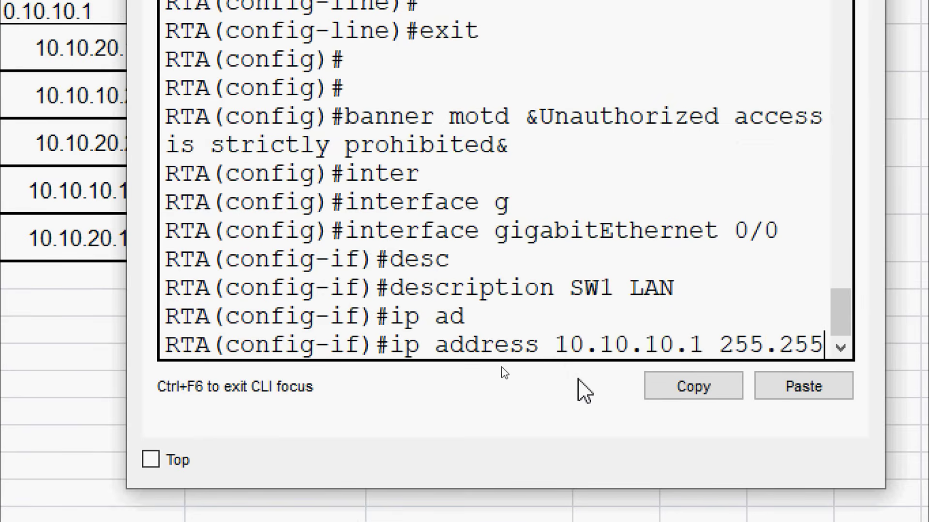
{"action": "type", "text": ".255.0"}
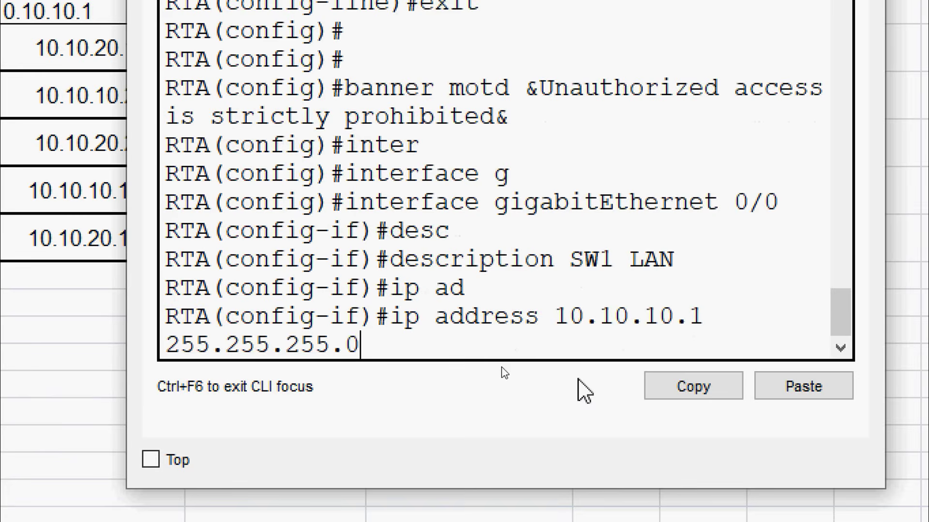
{"action": "key", "text": "Return"}
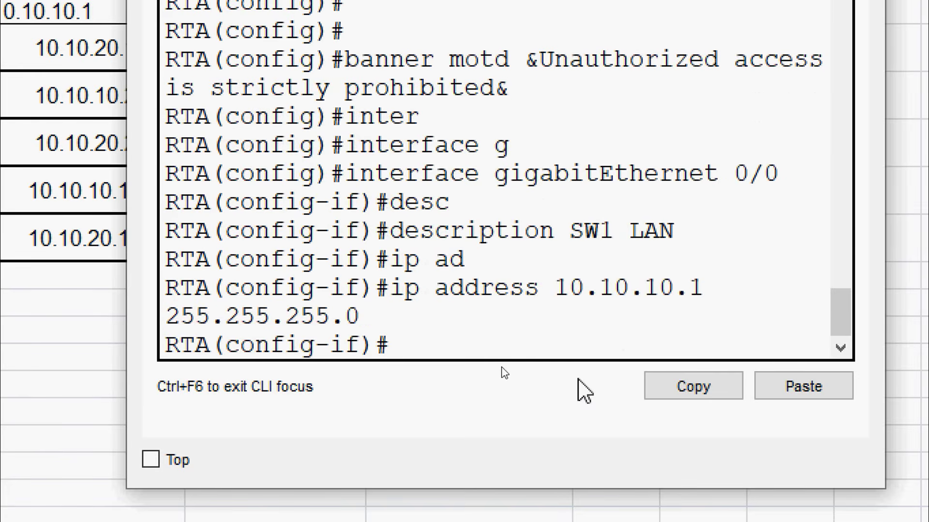
Step: Enable RTA's gigabitEthernet 0/0 interface with no shutdown
{"action": "type", "text": "no sh"}
{"action": "key", "text": "Tab"}
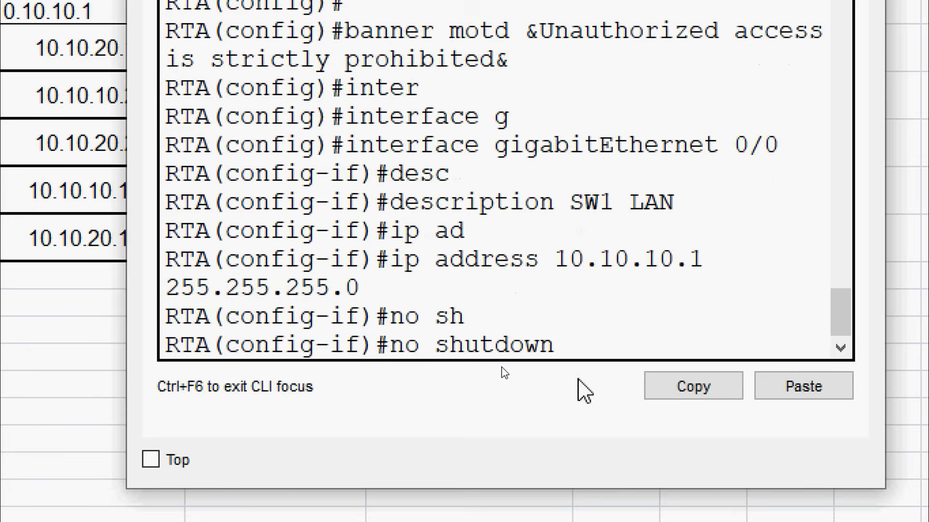
{"action": "key", "text": "Return"}
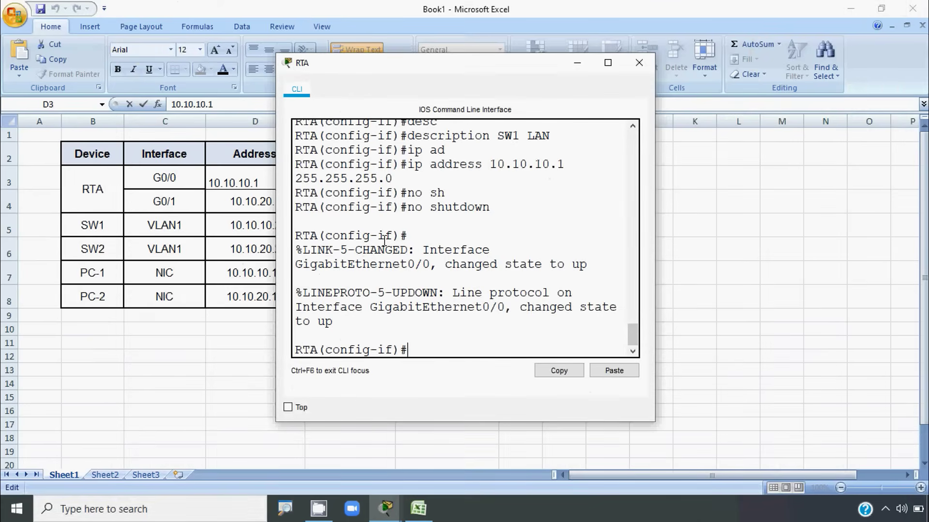
Step: Copy RTA's G0/1 address 10.10.20.1 from the Excel addressing table and return to RTA's command line
{"action": "left_click", "coordinate": [173, 209]}
{"action": "left_click", "coordinate": [174, 211]}
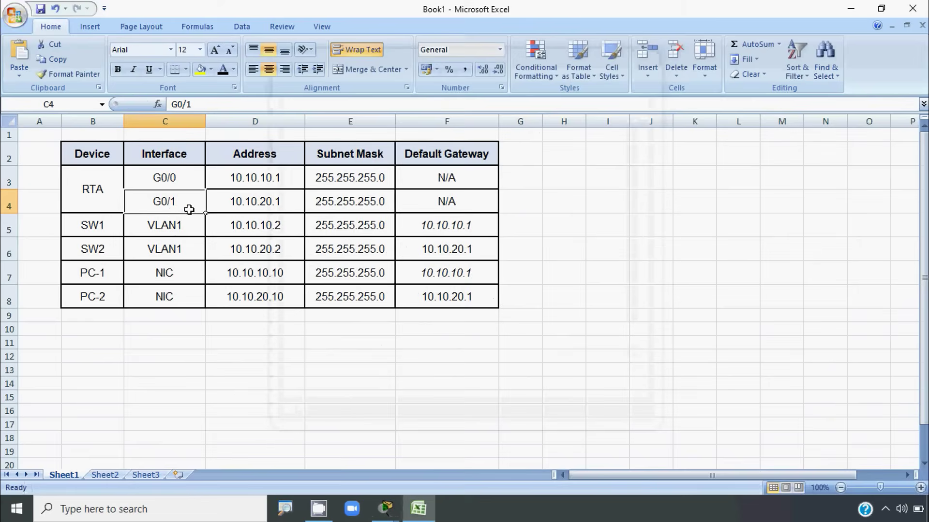
{"action": "left_click", "coordinate": [234, 210]}
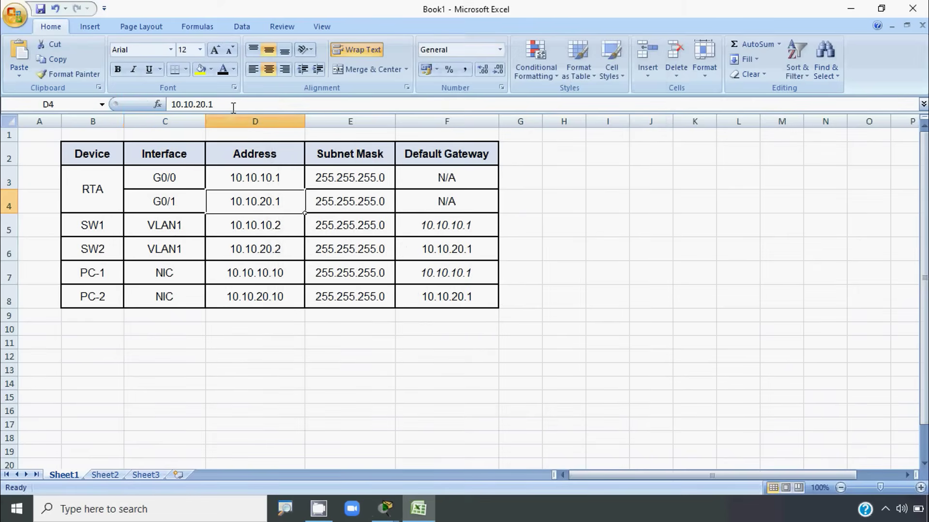
{"action": "left_click_drag", "start_coordinate": [232, 104], "coordinate": [172, 104]}
{"action": "key", "text": "ctrl+c"}
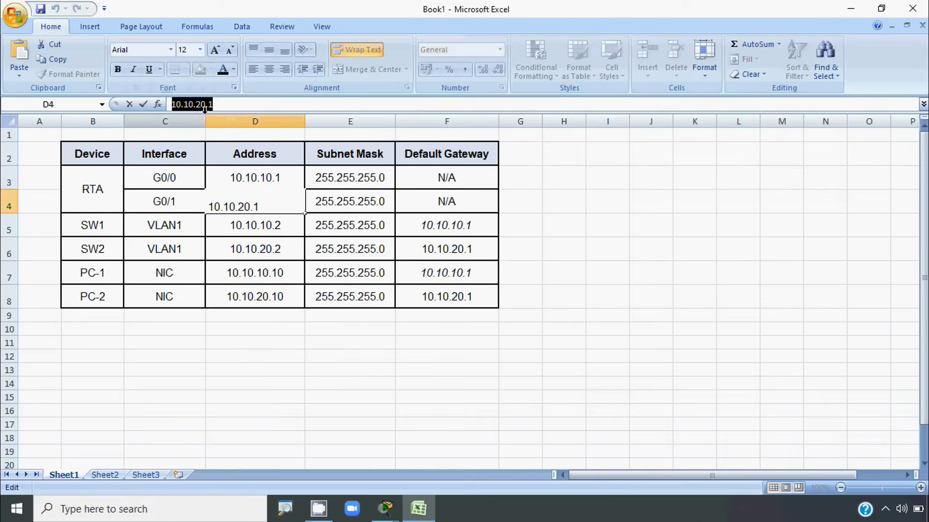
{"action": "left_click", "coordinate": [331, 196]}
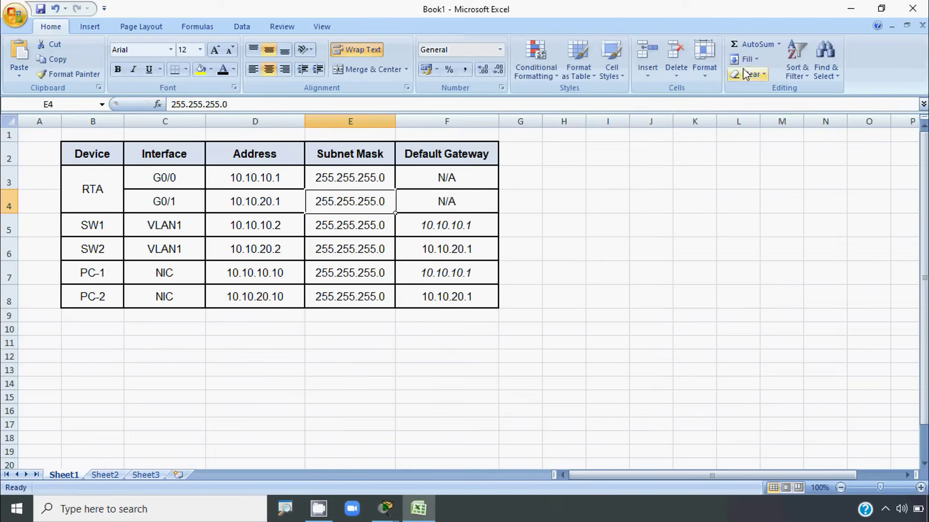
{"action": "left_click", "coordinate": [851, 8]}
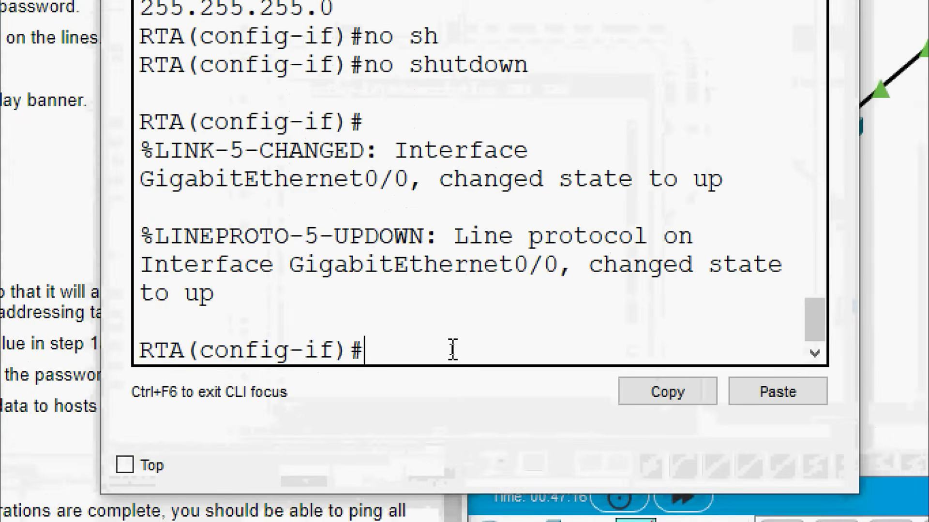
Step: Exit the current interface mode and enter configuration mode for interface gigabitEthernet 0/1
{"action": "type", "text": "exit"}
{"action": "key", "text": "Return"}
{"action": "type", "text": "in"}
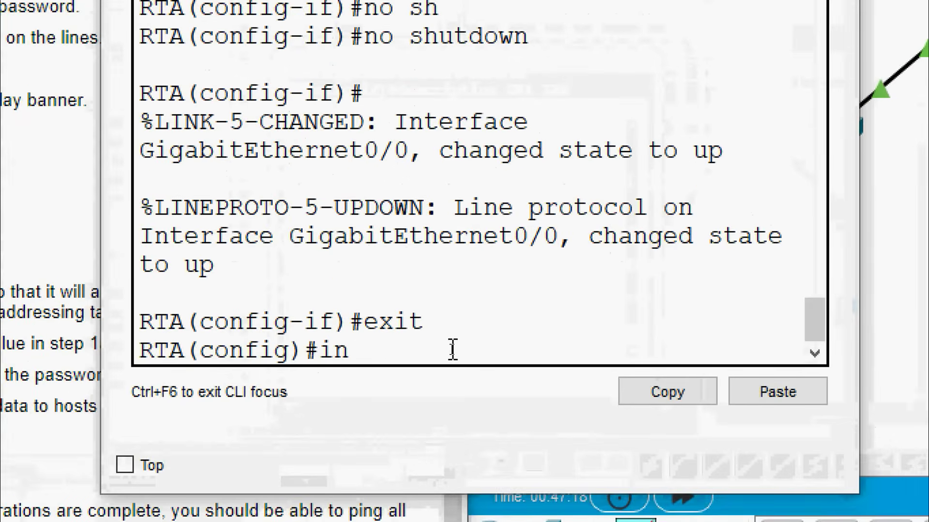
{"action": "type", "text": "ter"}
{"action": "key", "text": "Tab"}
{"action": "type", "text": "g"}
{"action": "key", "text": "Tab"}
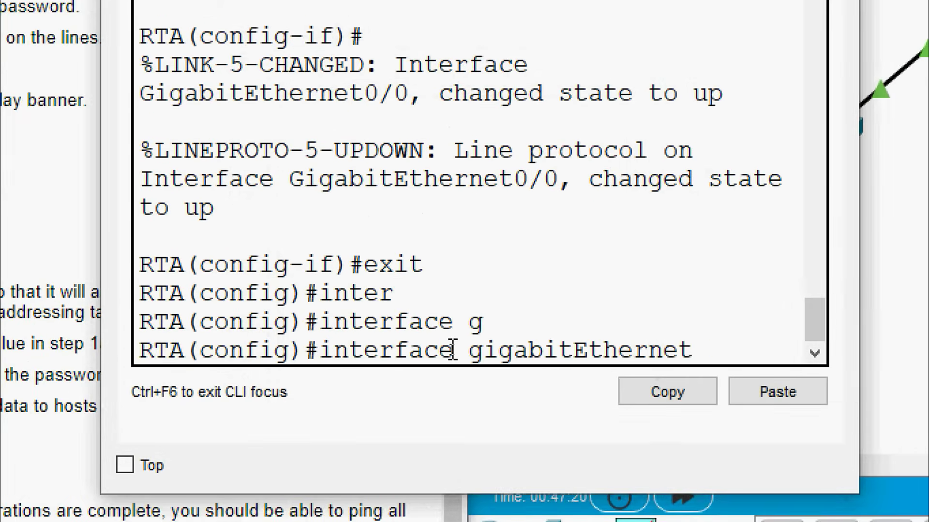
{"action": "type", "text": "0/1"}
{"action": "key", "text": "Return"}
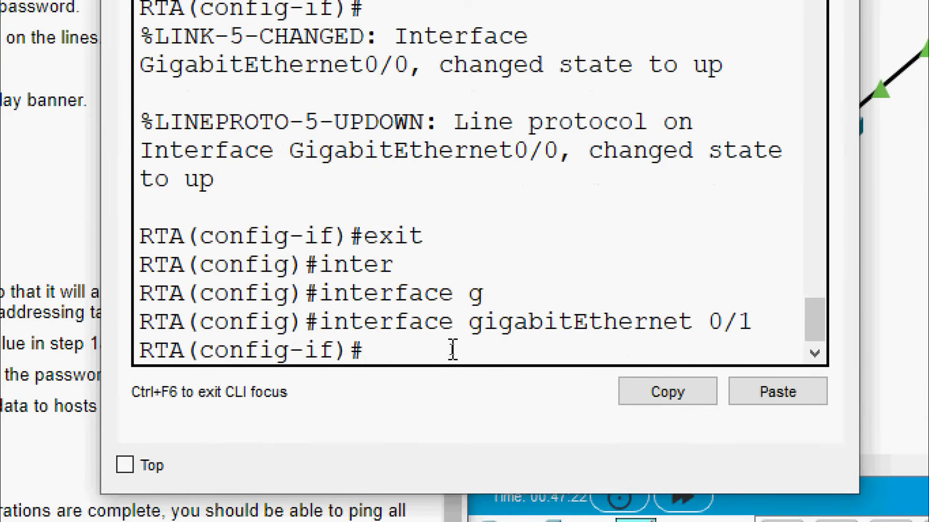
Step: Set the description of RTA's gigabitEthernet 0/1 interface to "SW2 LAN"
{"action": "type", "text": "desc"}
{"action": "key", "text": "Tab"}
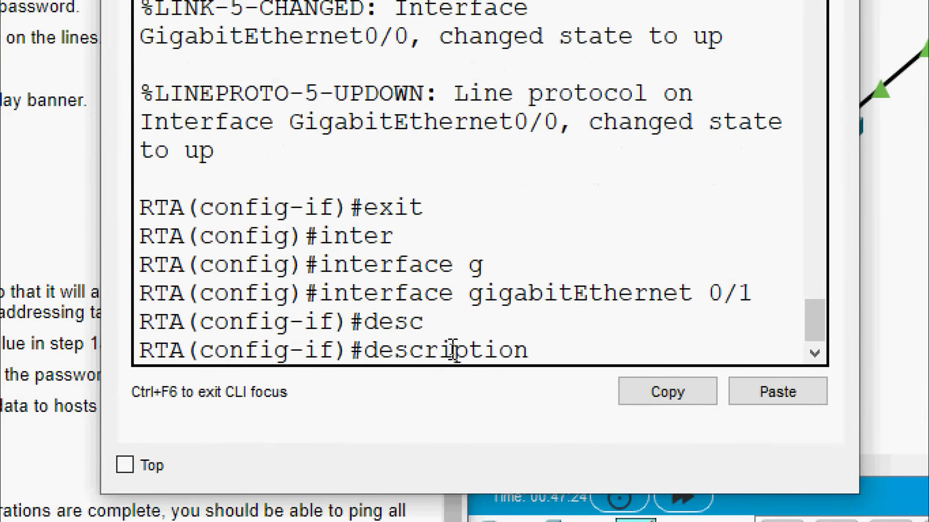
{"action": "type", "text": "SW2"}
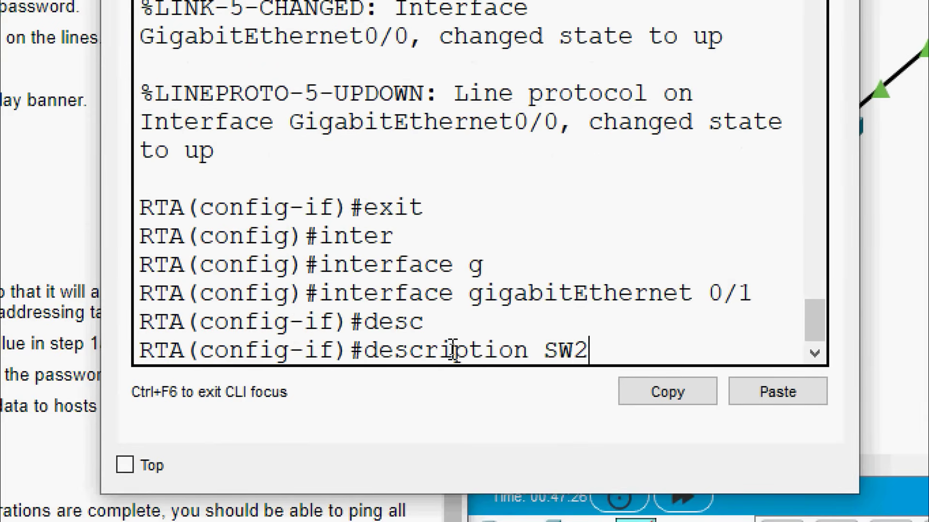
{"action": "type", "text": " LAN"}
{"action": "key", "text": "Return"}
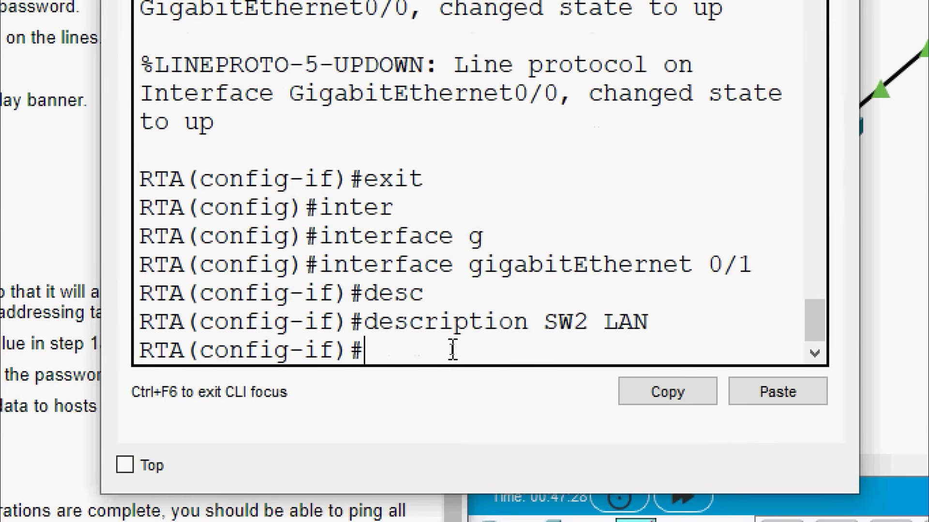
Step: Assign the copied IP address 10.10.20.1 with subnet mask 255.255.255.0 to RTA's gigabitEthernet 0/1 interface
{"action": "type", "text": "ip ad"}
{"action": "key", "text": "Tab"}
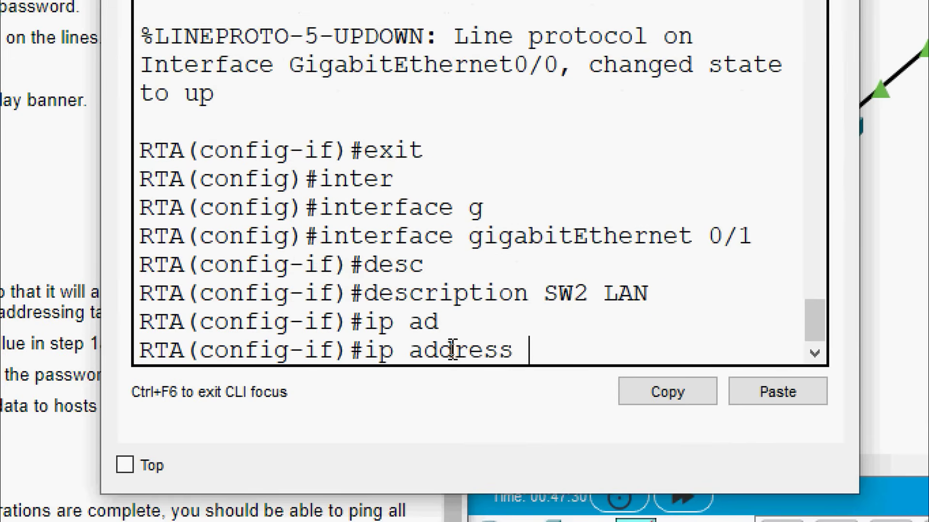
{"action": "right_click", "coordinate": [538, 354]}
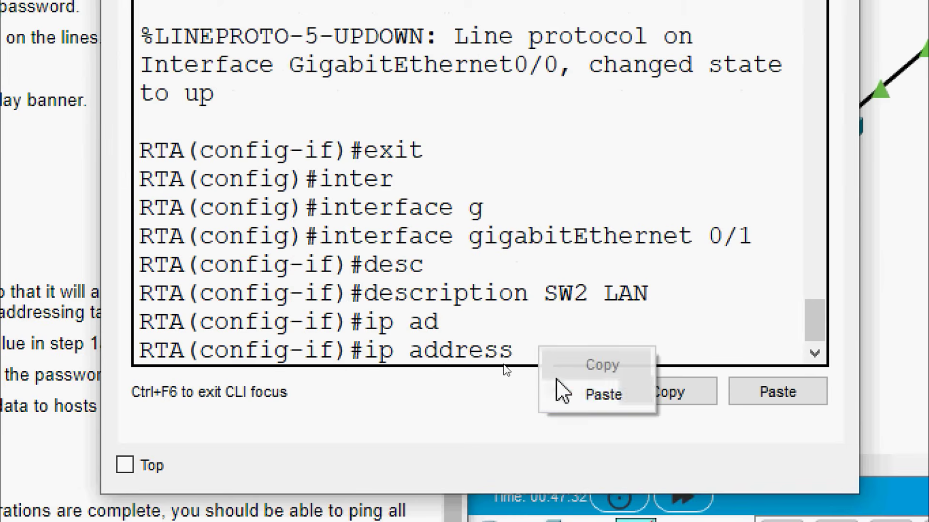
{"action": "left_click", "coordinate": [570, 393]}
{"action": "type", "text": "255.25"}
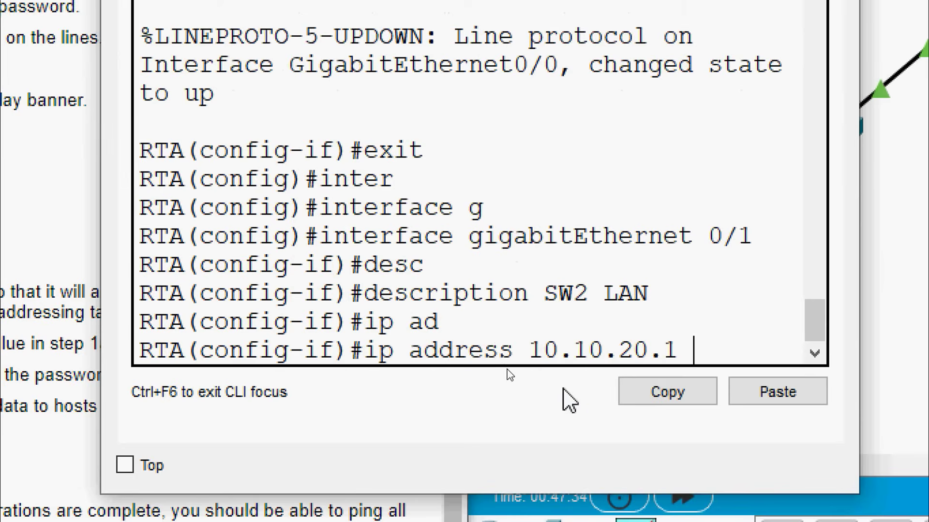
{"action": "type", "text": "5.255"}
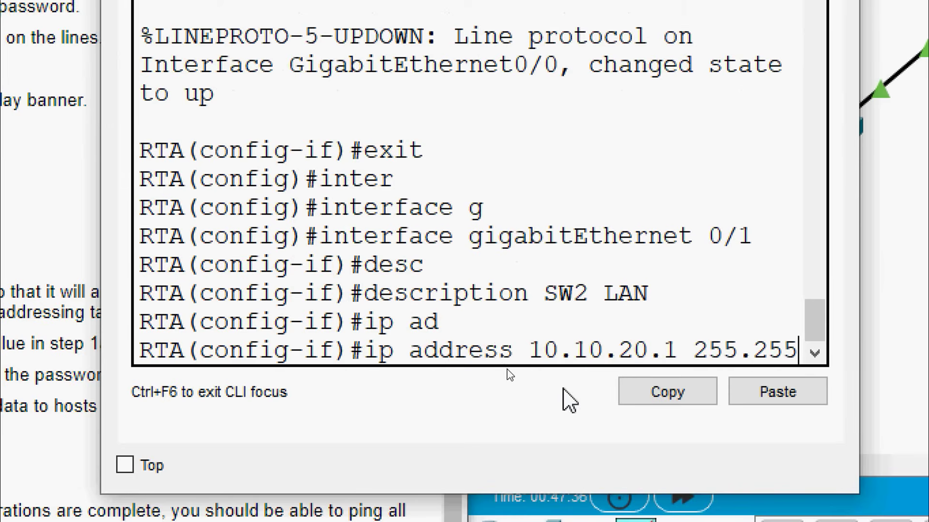
{"action": "type", "text": ".0"}
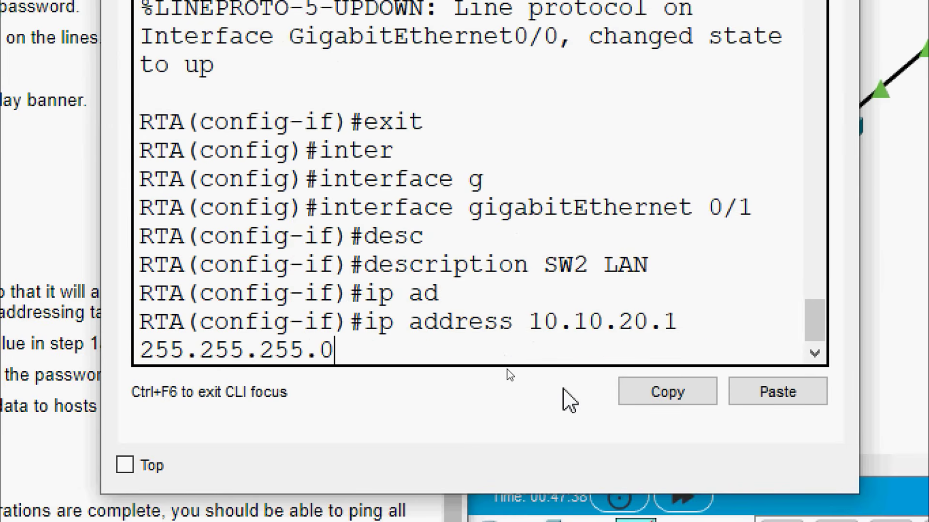
{"action": "key", "text": "Return"}
Step: Enable RTA's gigabitEthernet 0/1 interface with no shutdown
{"action": "type", "text": "no sh"}
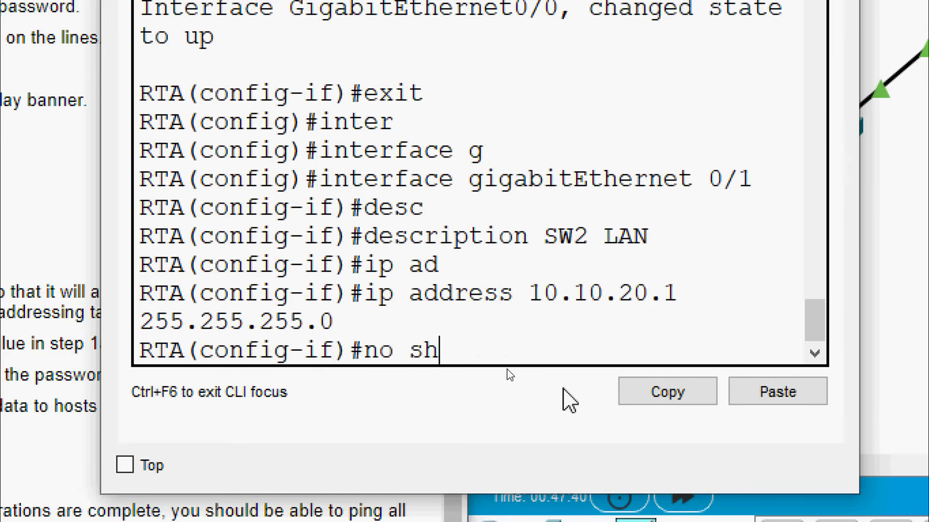
{"action": "key", "text": "Tab"}
{"action": "key", "text": "Return"}
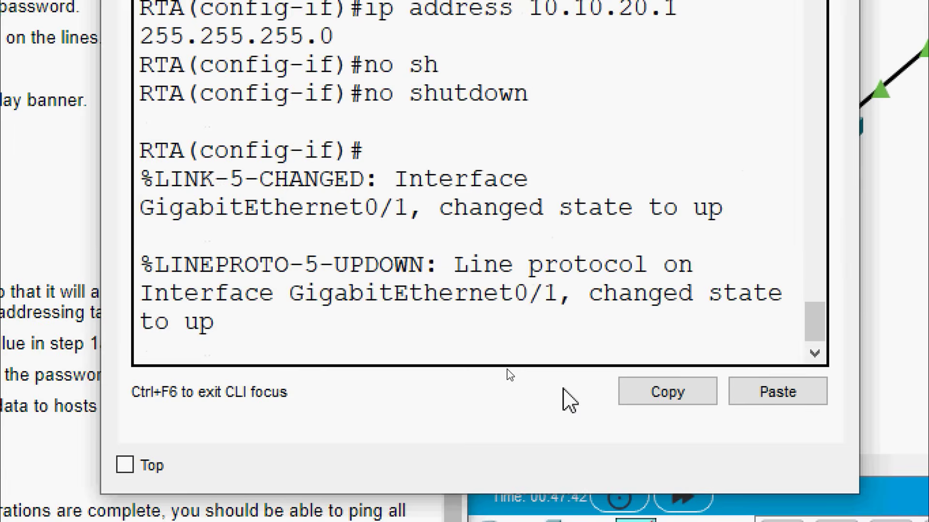
{"action": "key", "text": "Return"}
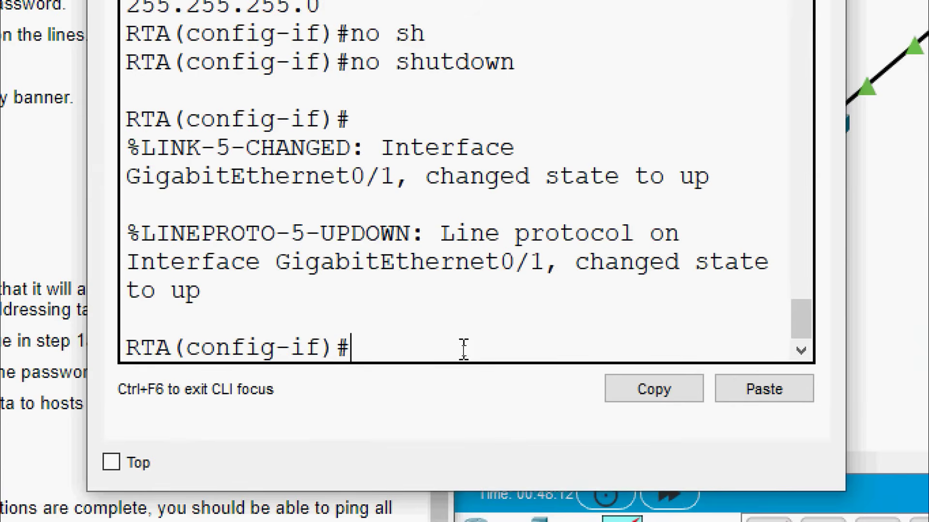
Step: Return RTA to privileged EXEC mode and save running-config to startup-config, accepting the default destination filename
{"action": "key", "text": "ctrl+z"}
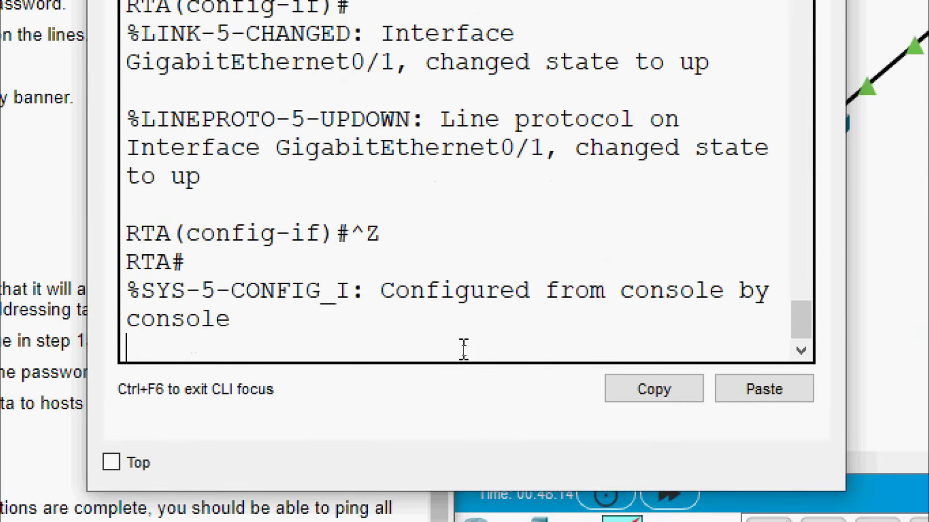
{"action": "key", "text": "Return"}
{"action": "key", "text": "Return"}
{"action": "type", "text": "cop"}
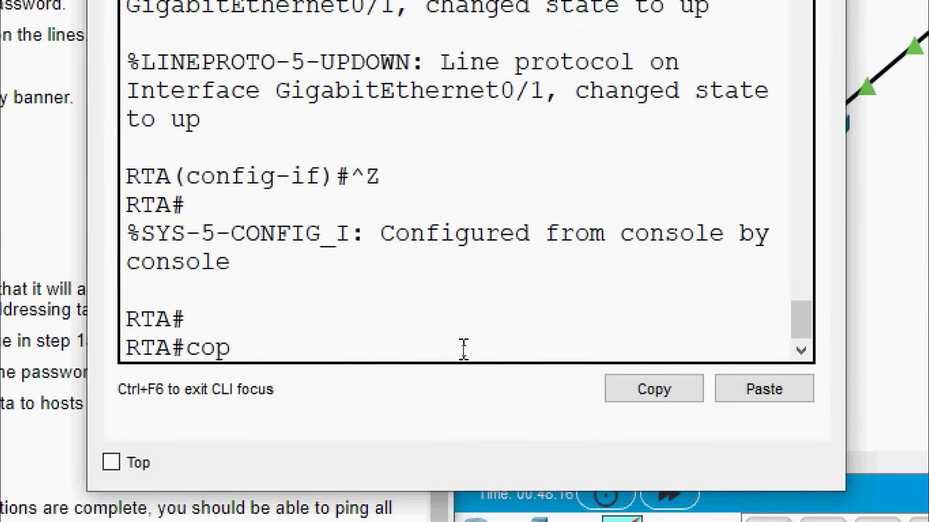
{"action": "type", "text": "y run"}
{"action": "key", "text": "Tab"}
{"action": "type", "text": "s"}
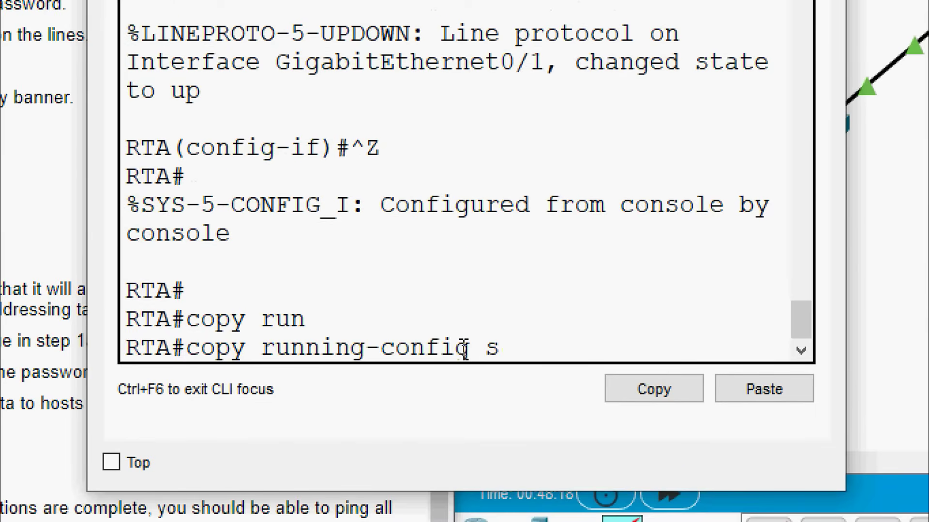
{"action": "type", "text": "tar"}
{"action": "key", "text": "Tab"}
{"action": "key", "text": "Return"}
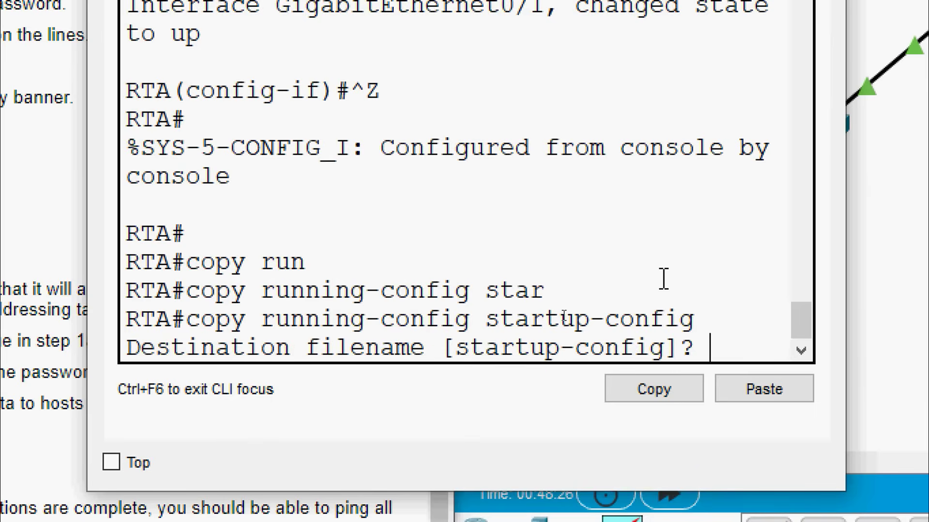
{"action": "key", "text": "Return"}
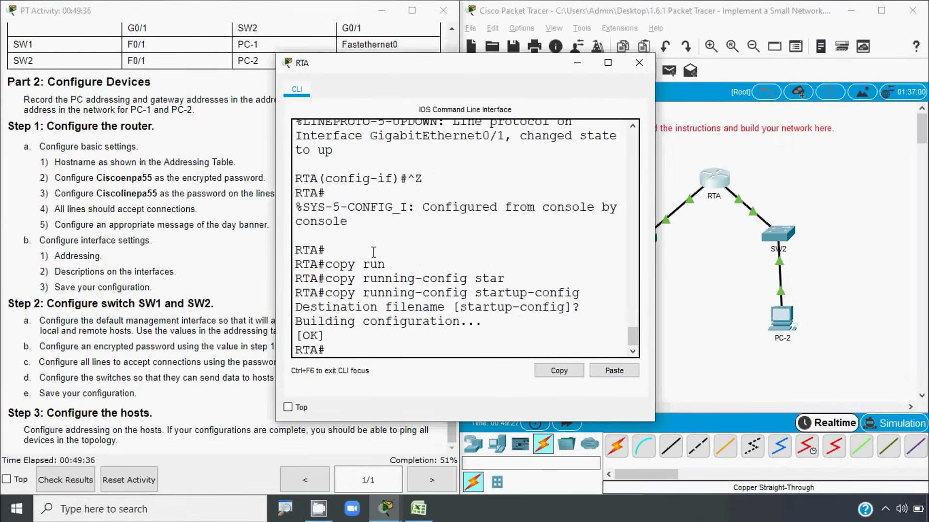
Step: Review the activity instructions, close RTA's window and open switch SW1's command line
{"action": "left_click", "coordinate": [170, 271]}
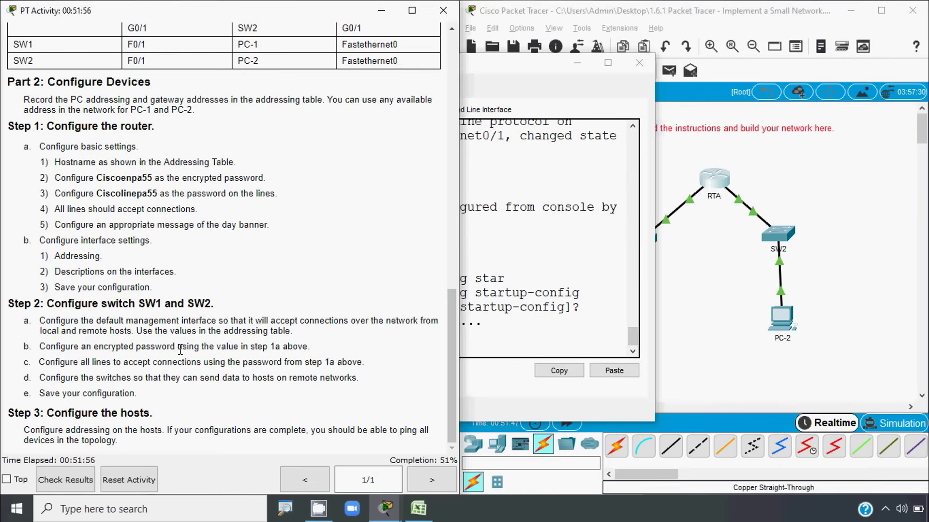
{"action": "left_click", "coordinate": [467, 323]}
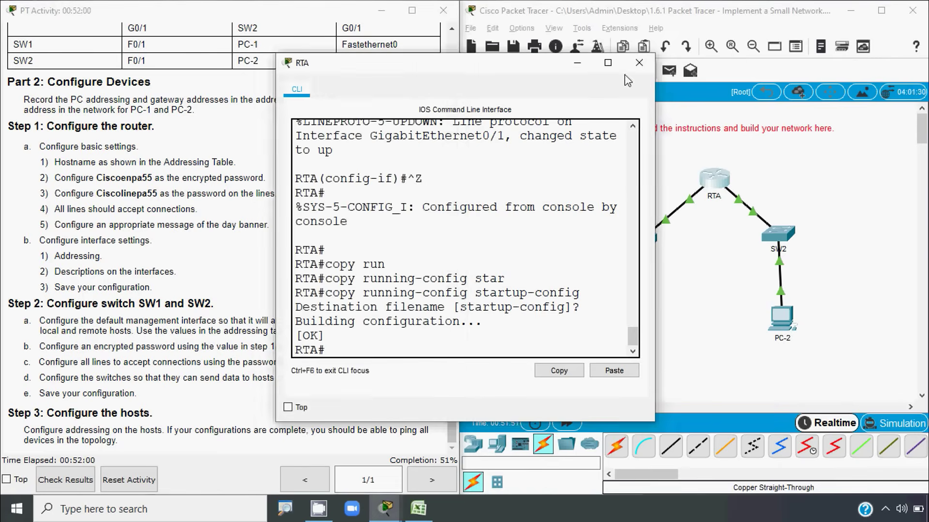
{"action": "left_click", "coordinate": [639, 62]}
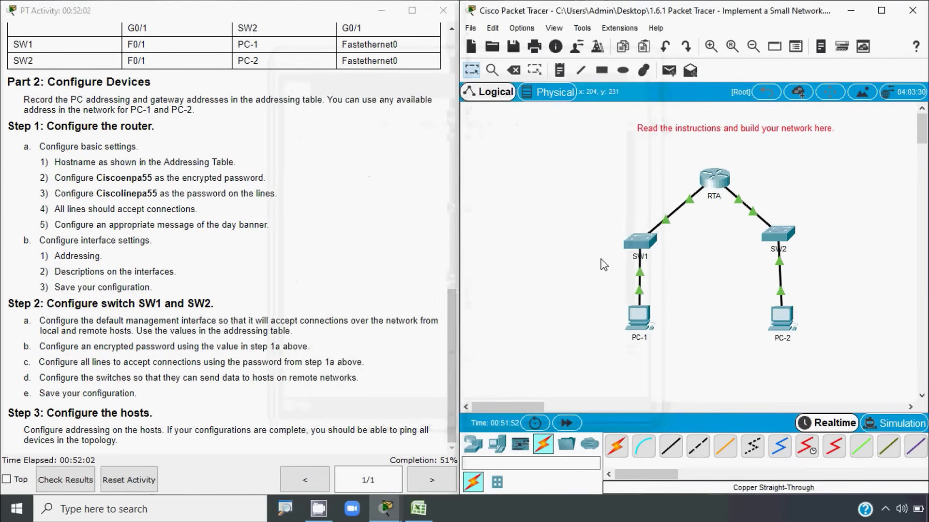
{"action": "left_click", "coordinate": [640, 242]}
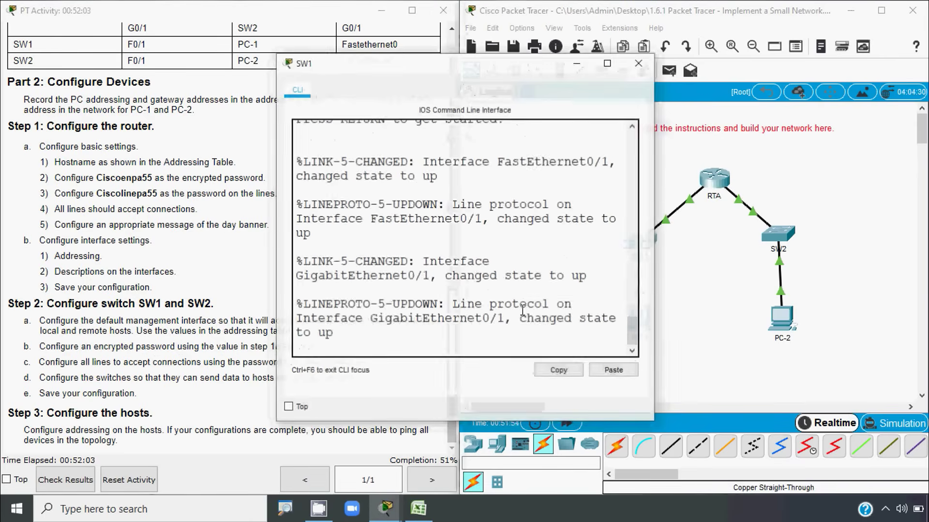
Step: Look up SW1's VLAN1 interface and IP address in the Excel addressing table and return to SW1's command line
{"action": "left_click", "coordinate": [419, 509]}
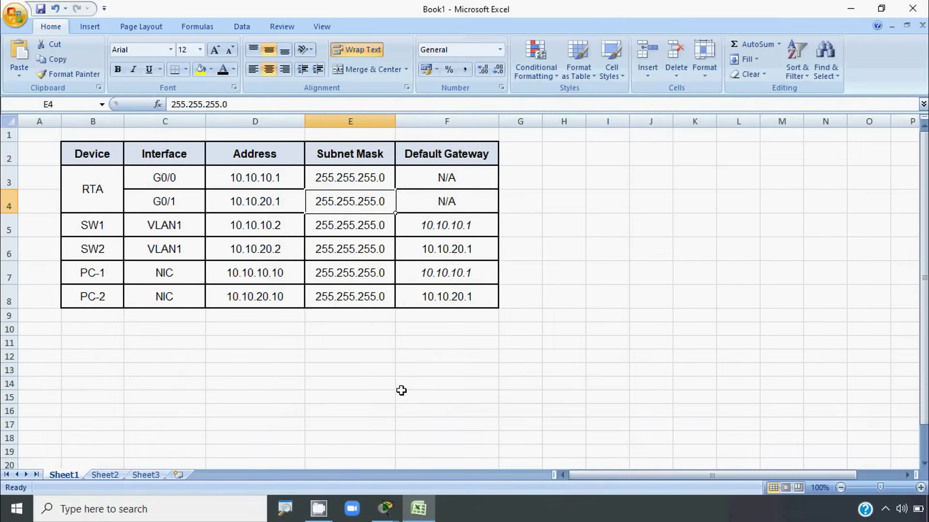
{"action": "left_click", "coordinate": [100, 238]}
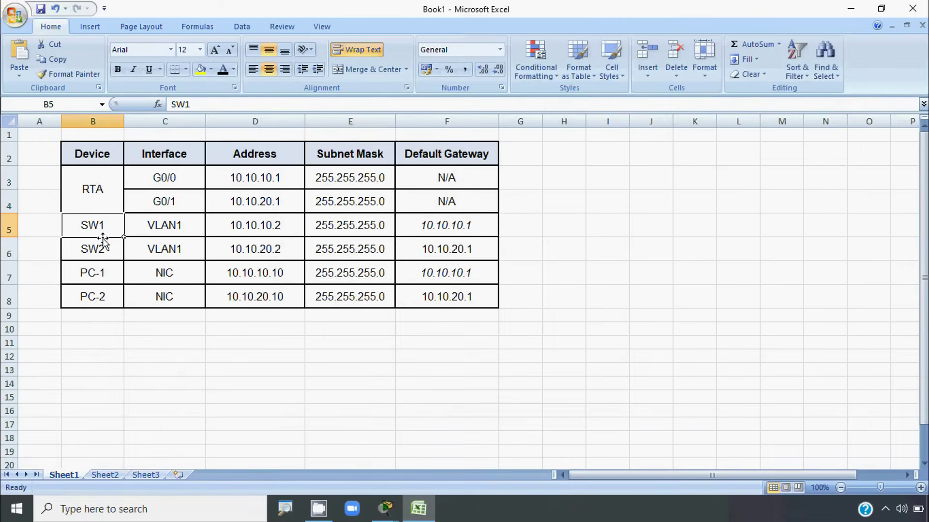
{"action": "left_click", "coordinate": [157, 233]}
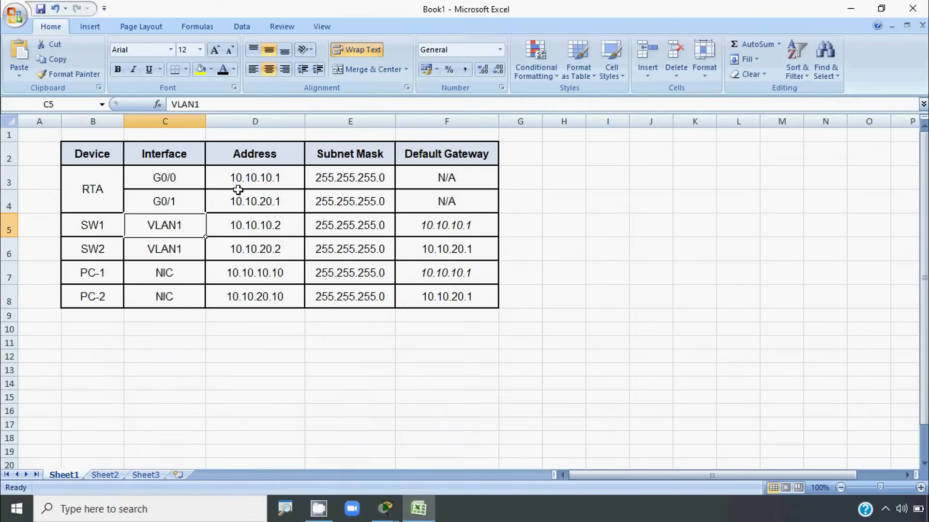
{"action": "left_click", "coordinate": [256, 227]}
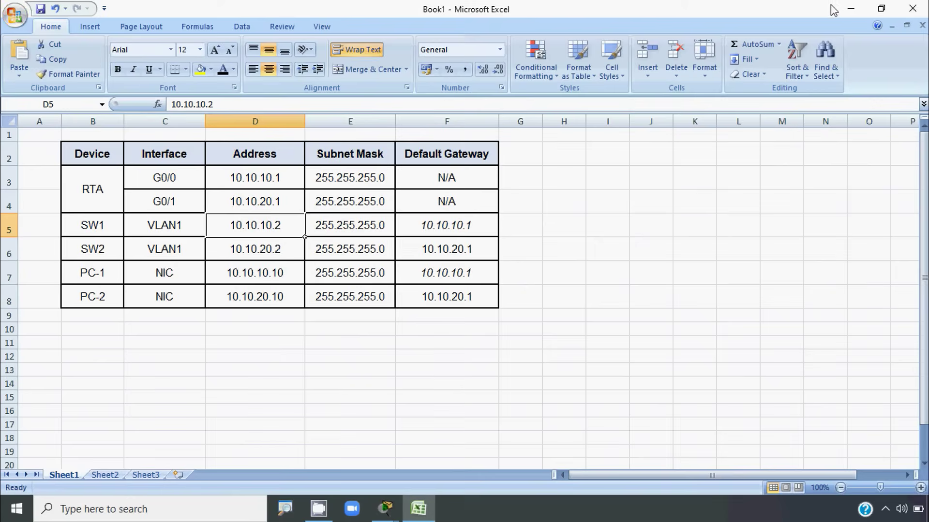
{"action": "left_click", "coordinate": [847, 9]}
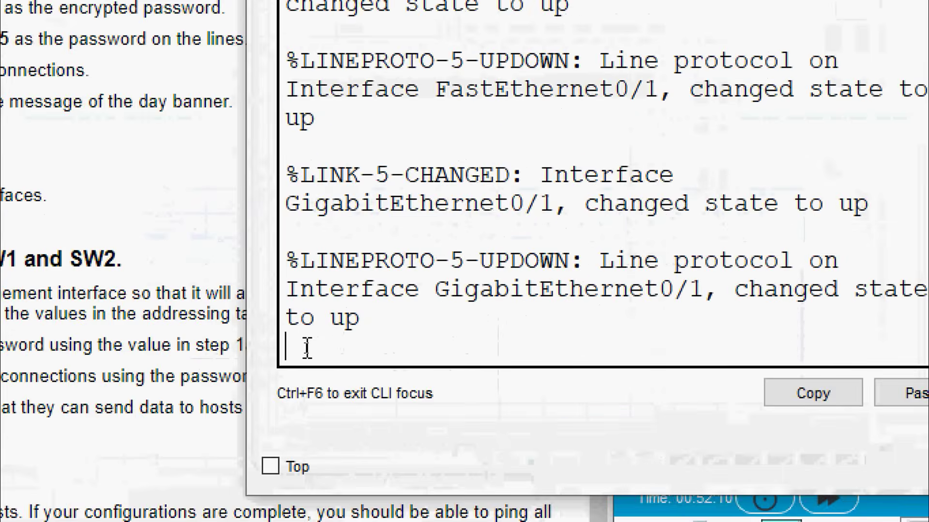
Step: Enter privileged EXEC mode on SW1 with enable, followed by global configuration mode with configure terminal
{"action": "key", "text": "Return"}
{"action": "type", "text": "ena"}
{"action": "key", "text": "Tab"}
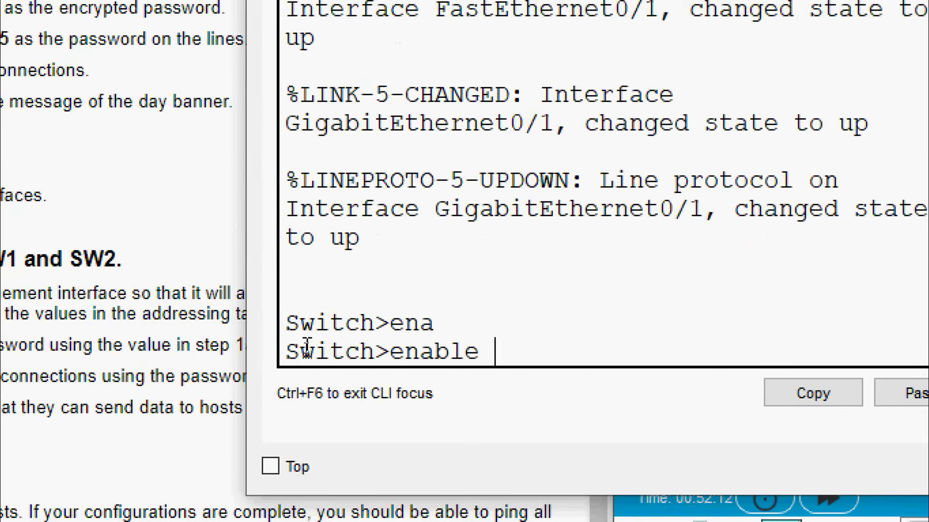
{"action": "key", "text": "Return"}
{"action": "type", "text": "conf"}
{"action": "key", "text": "Tab"}
{"action": "type", "text": "t"}
{"action": "key", "text": "Tab"}
{"action": "key", "text": "Return"}
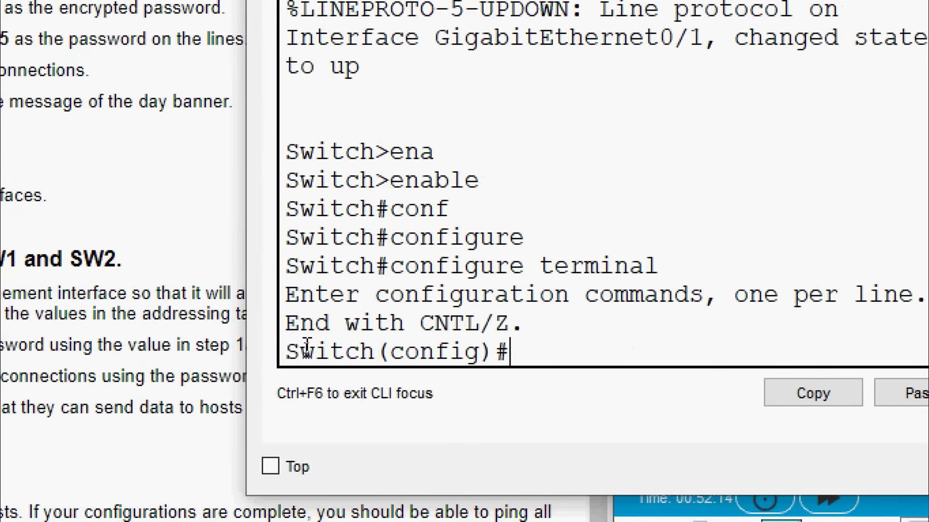
Step: Enter configuration mode for SW1's management interface vlan 1
{"action": "type", "text": "inter"}
{"action": "key", "text": "Tab"}
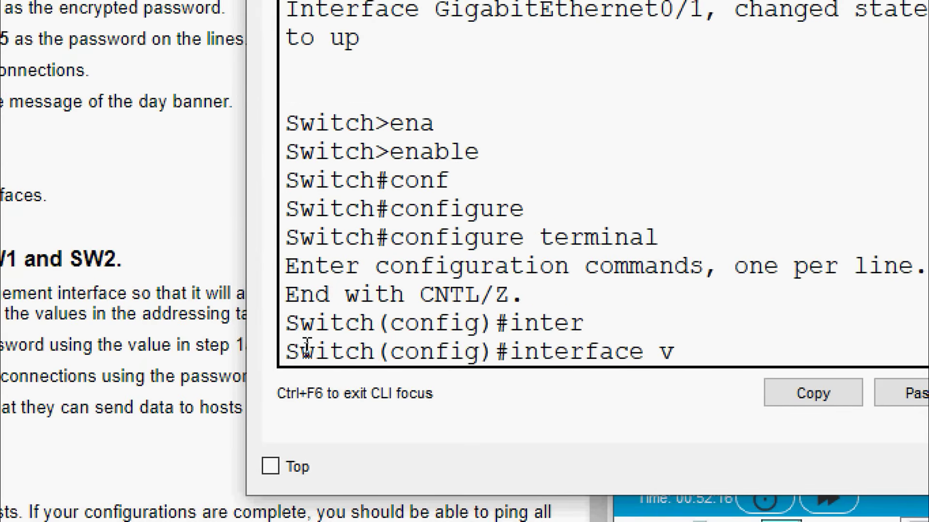
{"action": "type", "text": "v"}
{"action": "key", "text": "Tab"}
{"action": "type", "text": "1"}
{"action": "key", "text": "Return"}
Step: Assign IP address 10.10.10.2 with subnet mask 255.255.255.0 to SW1's VLAN 1 interface
{"action": "type", "text": "ip ad"}
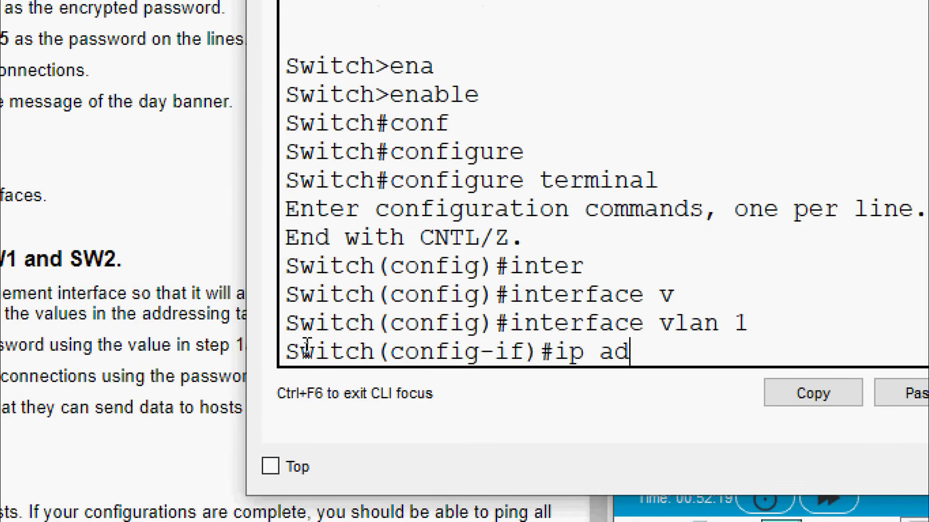
{"action": "key", "text": "Tab"}
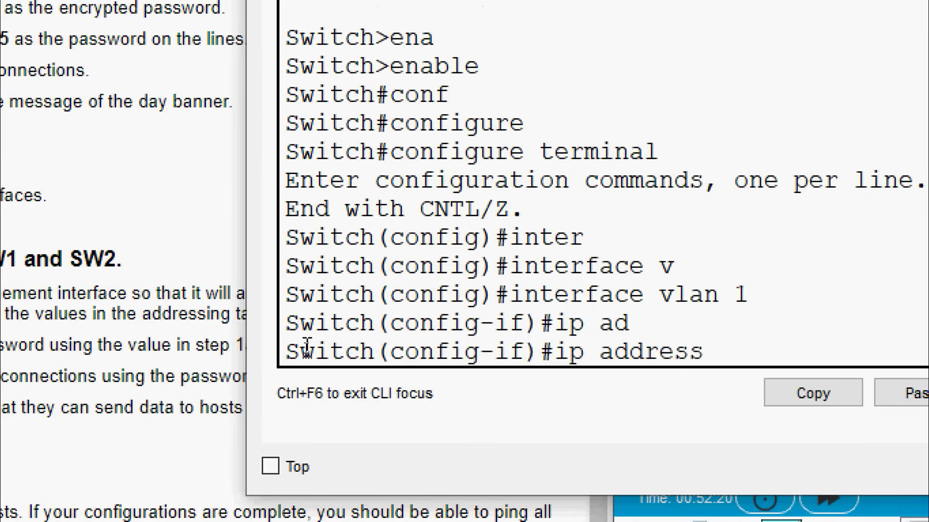
{"action": "type", "text": "10.10.10.2"}
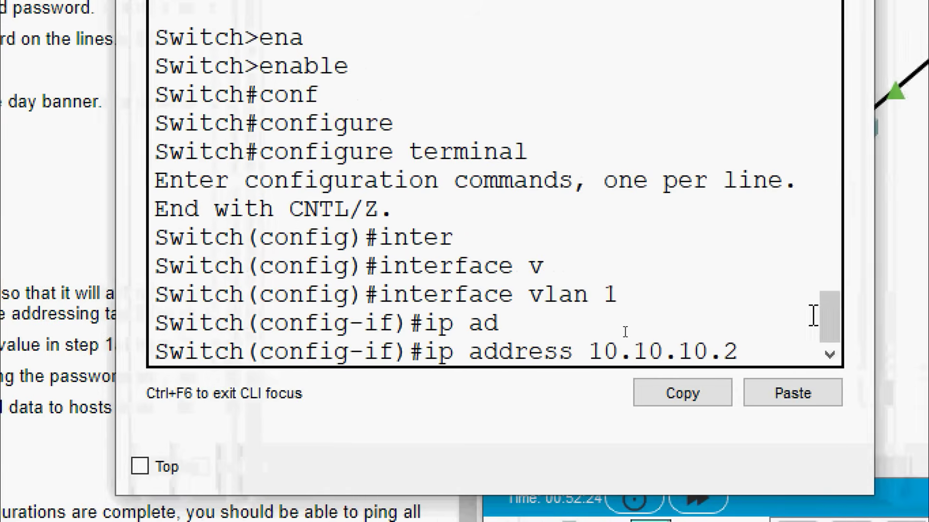
{"action": "type", "text": " 255"}
{"action": "type", "text": "."}
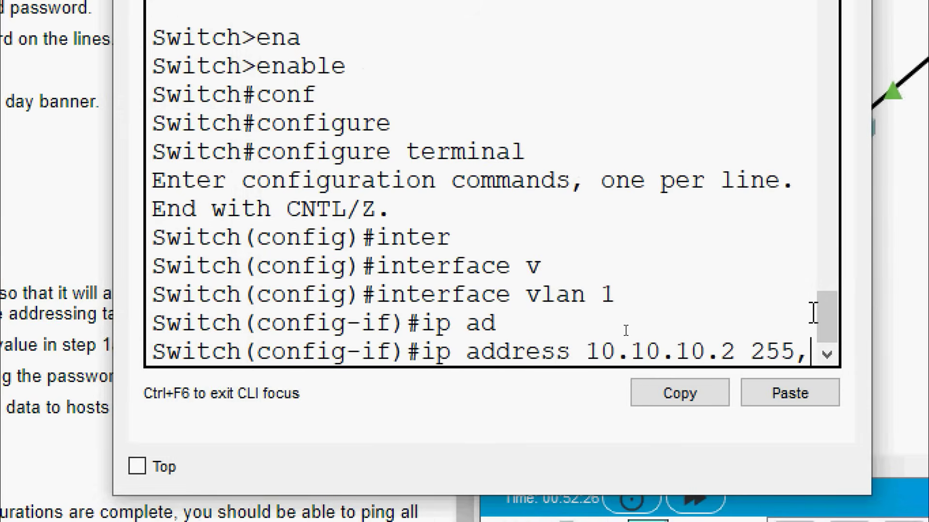
{"action": "key", "text": "BackSpace"}
{"action": "type", "text": ".255."}
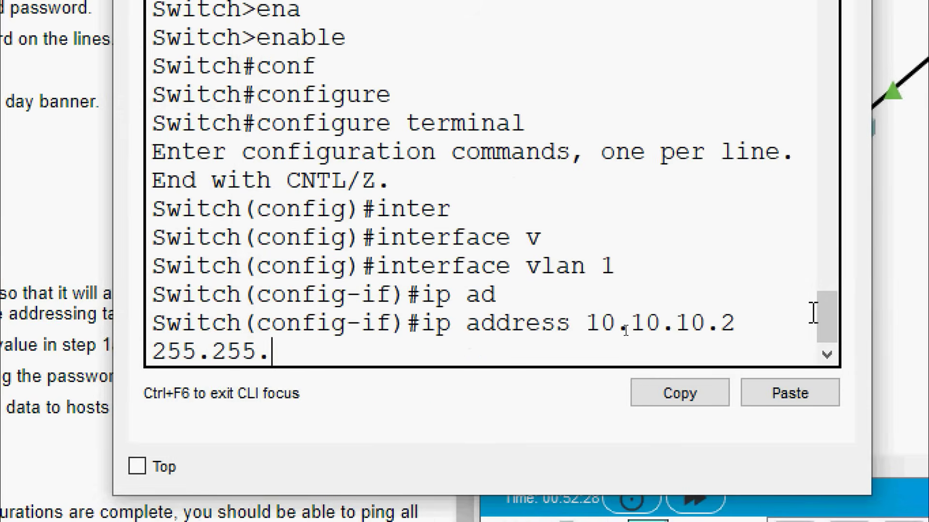
{"action": "type", "text": "255.0"}
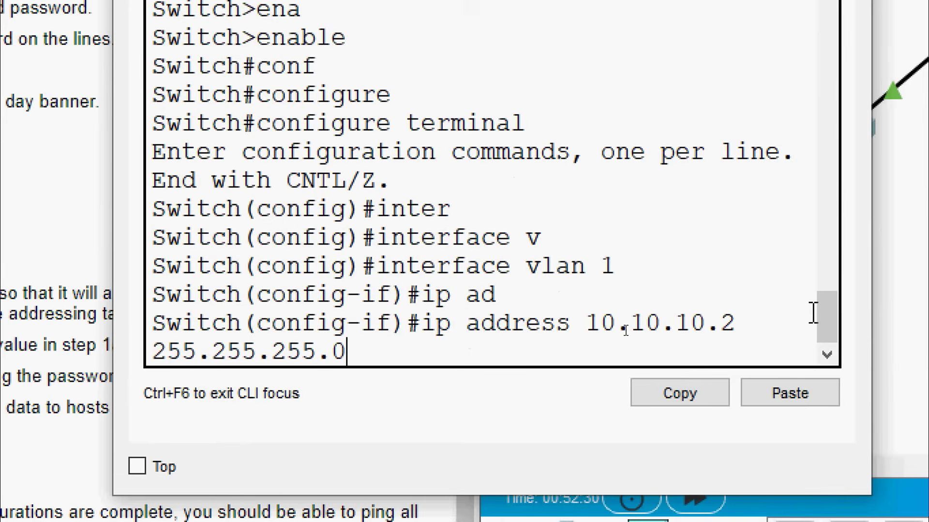
{"action": "key", "text": "Return"}
Step: Activate SW1's VLAN 1 interface with no shutdown and close SW1's window
{"action": "type", "text": "no sh"}
{"action": "key", "text": "Tab"}
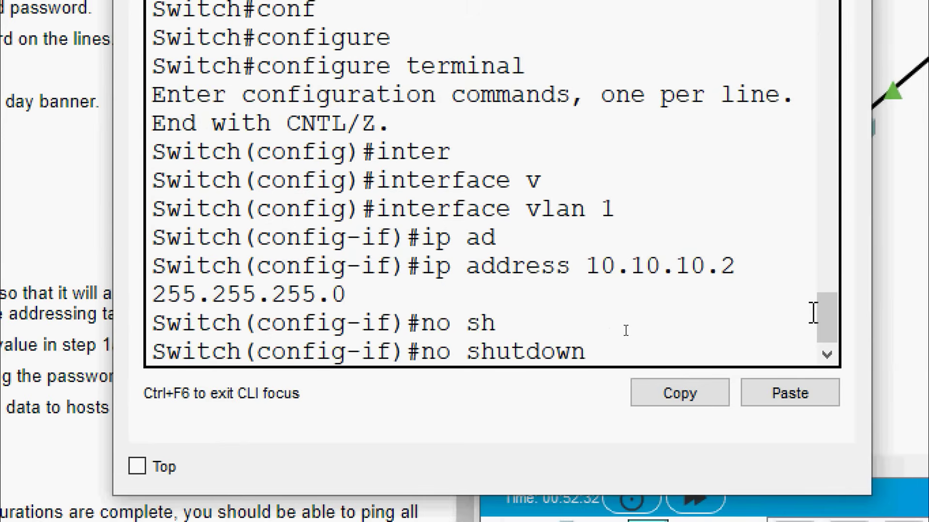
{"action": "key", "text": "Return"}
{"action": "key", "text": "Return"}
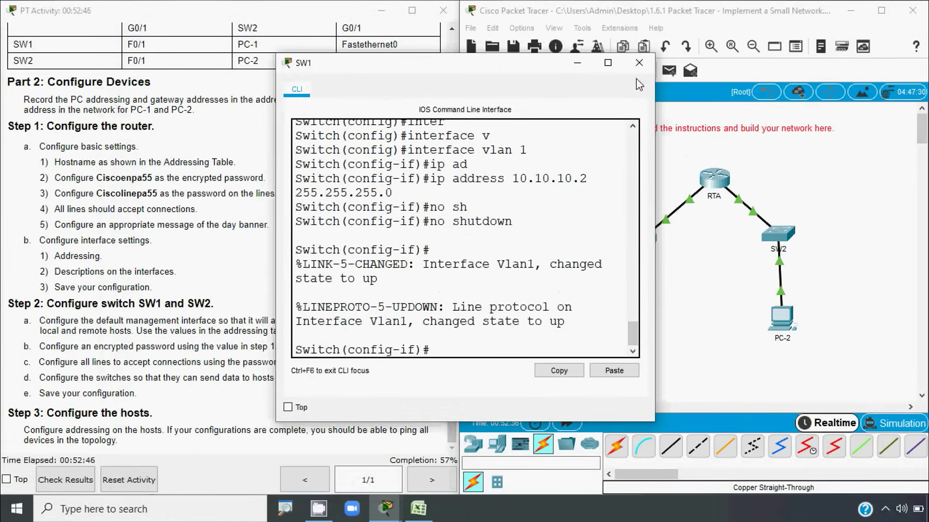
{"action": "left_click", "coordinate": [639, 63]}
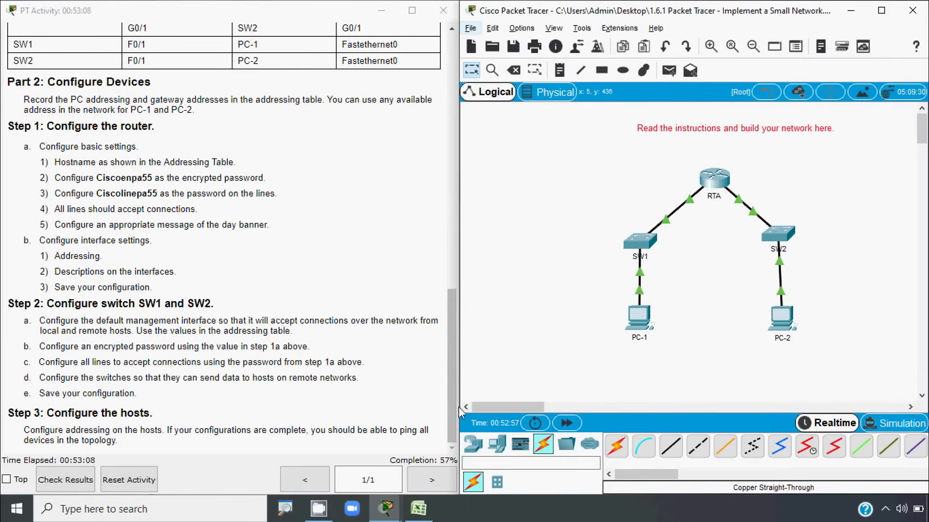
Step: Look up SW1's default gateway in the Excel addressing table and reopen SW1's command line
{"action": "left_click", "coordinate": [419, 509]}
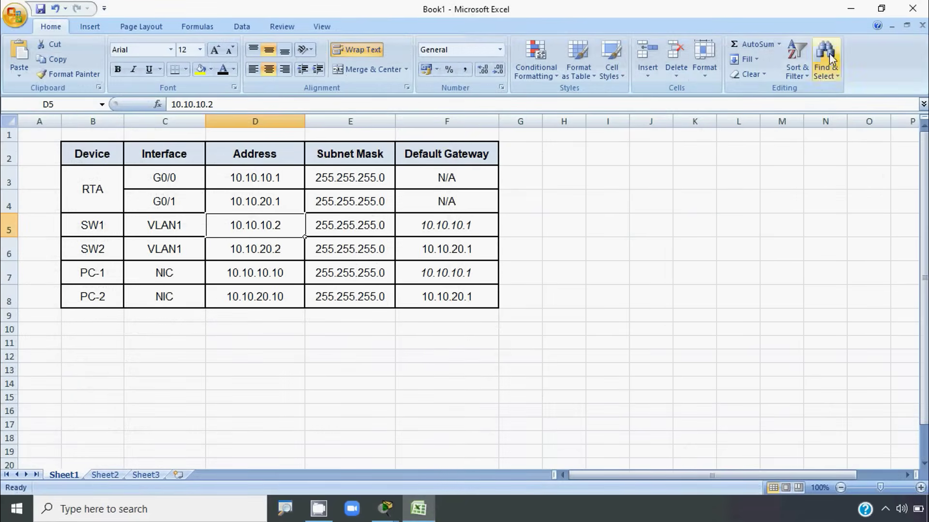
{"action": "left_click", "coordinate": [851, 8]}
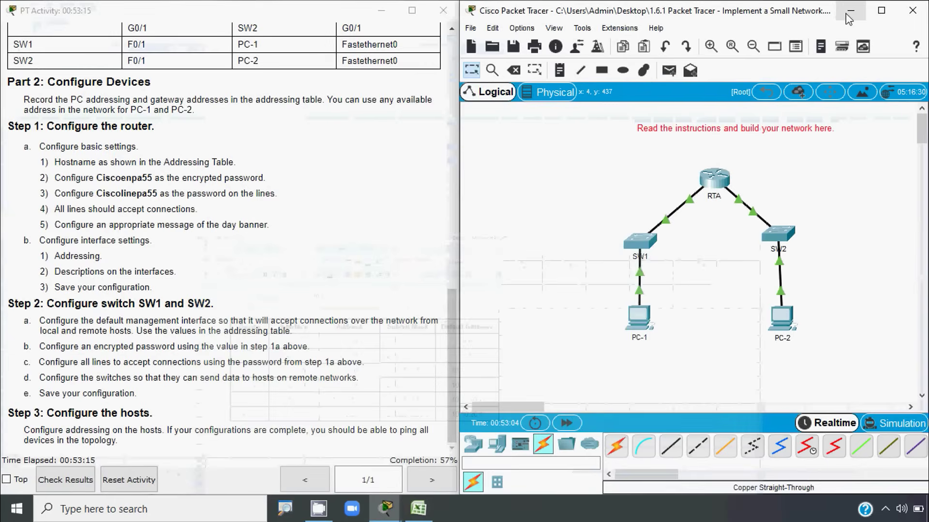
{"action": "left_click", "coordinate": [647, 250]}
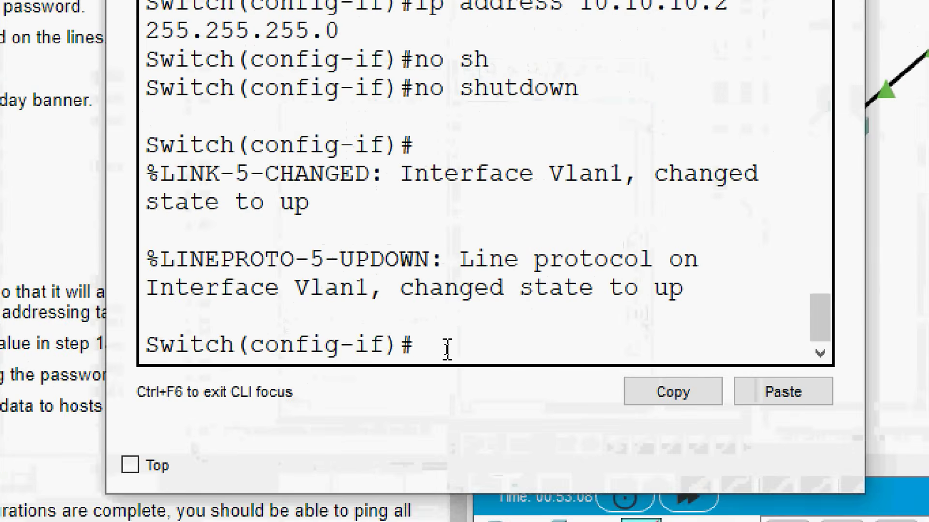
Step: Leave interface configuration mode, set SW1's default gateway to 10.10.10.1 and close its window
{"action": "type", "text": "exit"}
{"action": "key", "text": "Return"}
{"action": "key", "text": "Return"}
{"action": "type", "text": "ip def"}
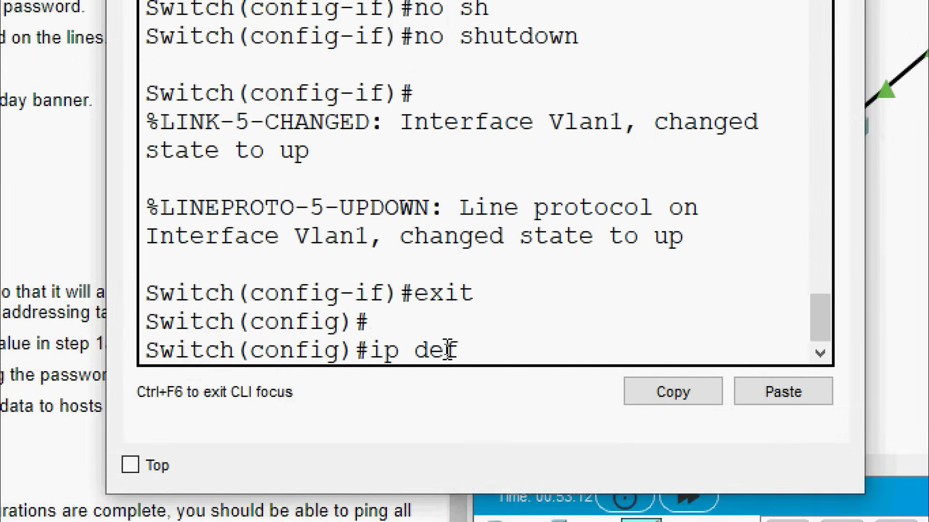
{"action": "key", "text": "Tab"}
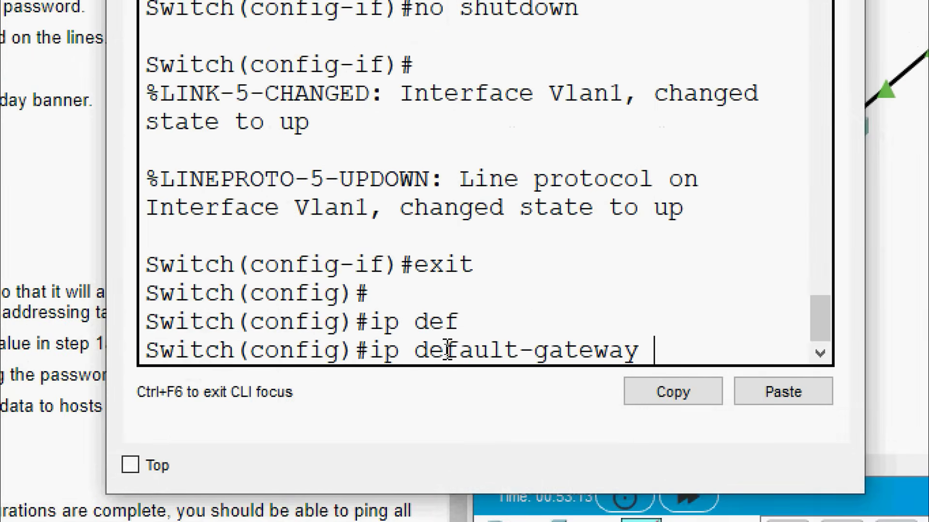
{"action": "type", "text": "10.10.1"}
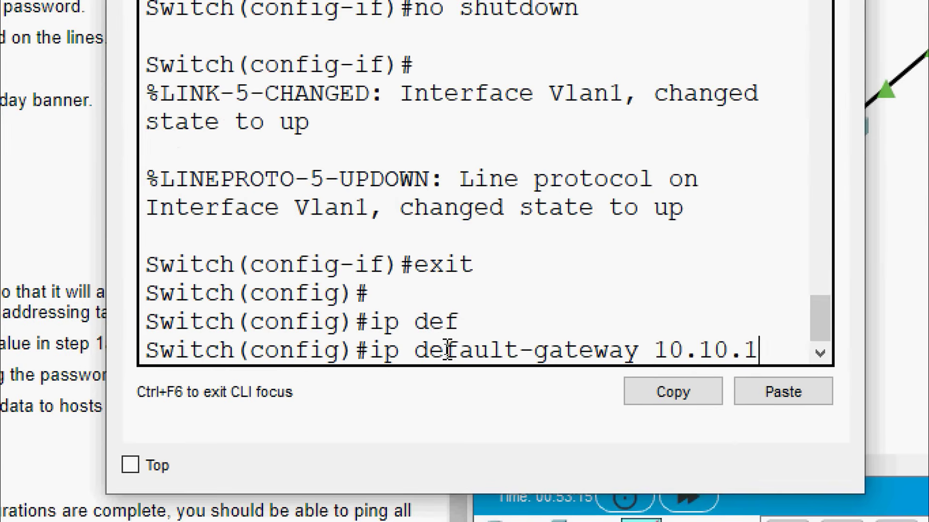
{"action": "type", "text": "0.1"}
{"action": "key", "text": "Return"}
{"action": "key", "text": "Return"}
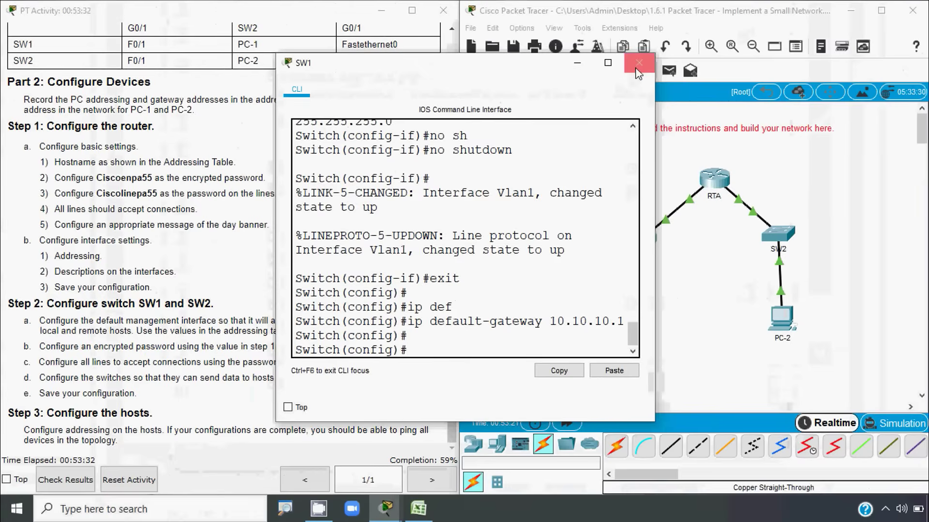
{"action": "left_click", "coordinate": [639, 62]}
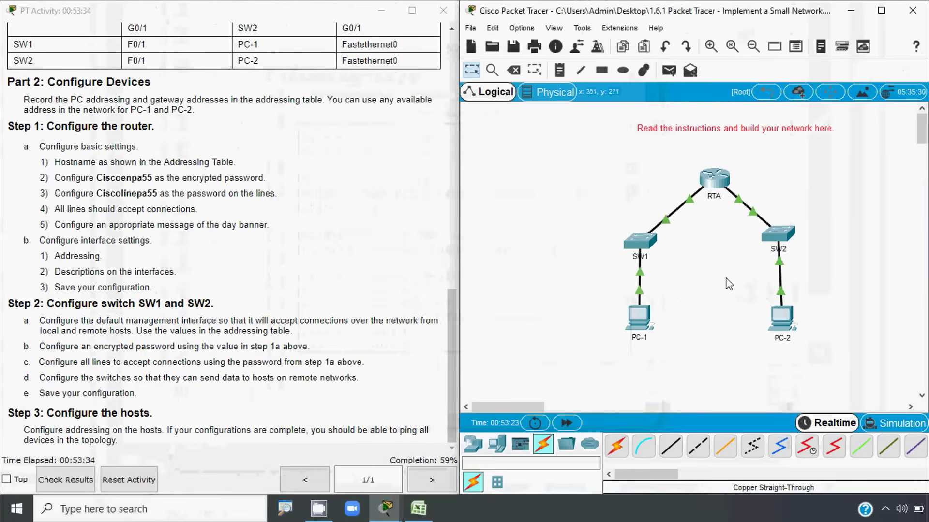
Step: Open SW2's command line and look up its VLAN1 addressing in the Excel table
{"action": "left_click", "coordinate": [778, 236]}
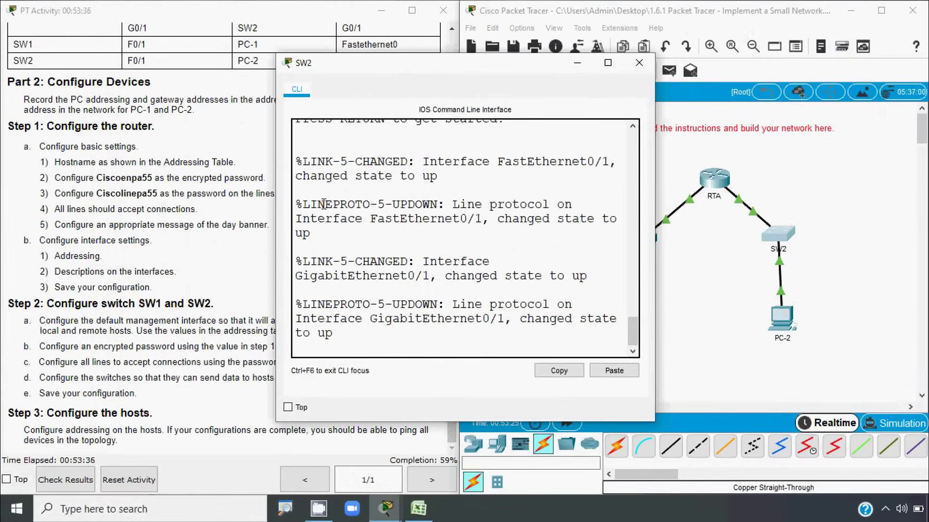
{"action": "left_click", "coordinate": [421, 509]}
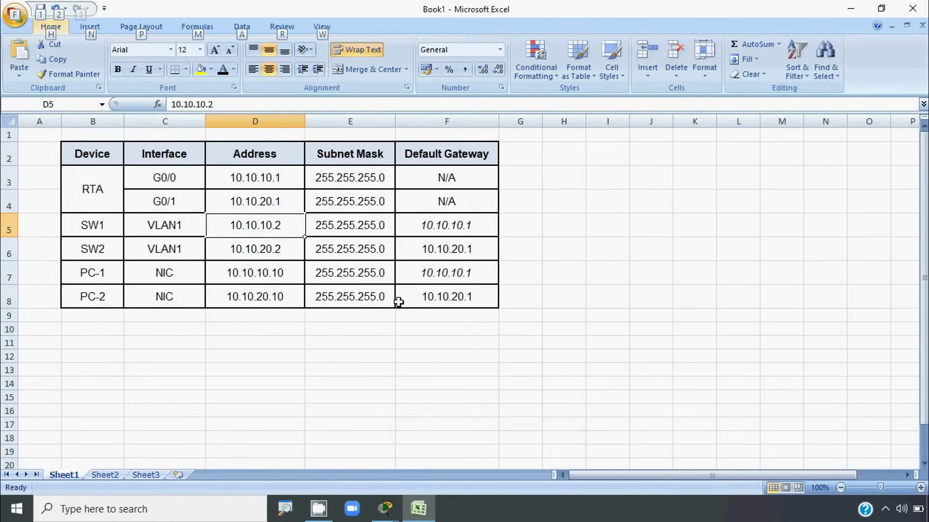
{"action": "key", "text": "alt"}
{"action": "left_click", "coordinate": [851, 9]}
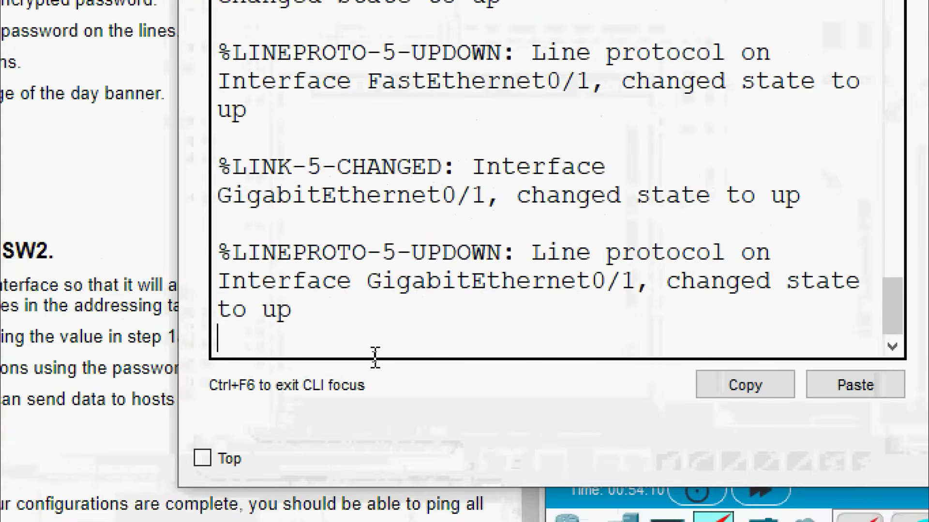
Step: Enter privileged EXEC mode on SW2 with enable, followed by global configuration mode with configure terminal
{"action": "key", "text": "Return"}
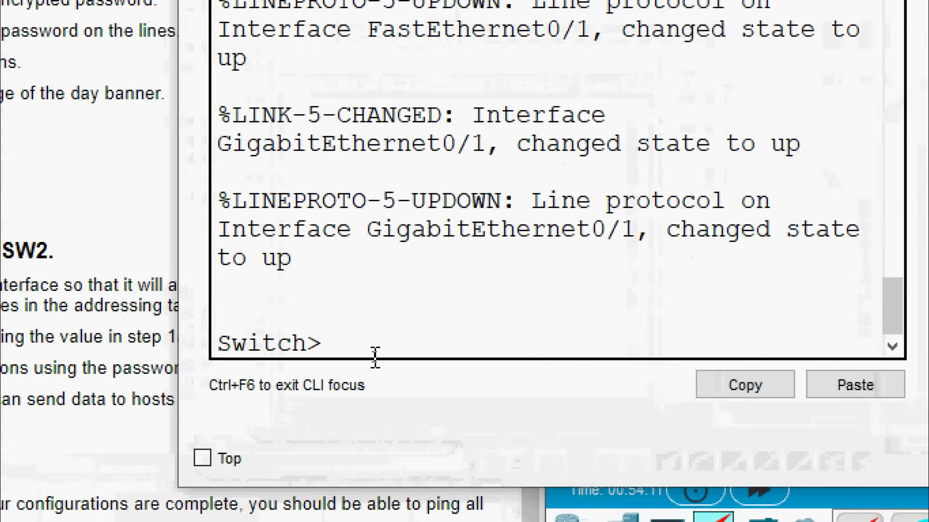
{"action": "type", "text": "ena"}
{"action": "key", "text": "Tab"}
{"action": "key", "text": "Return"}
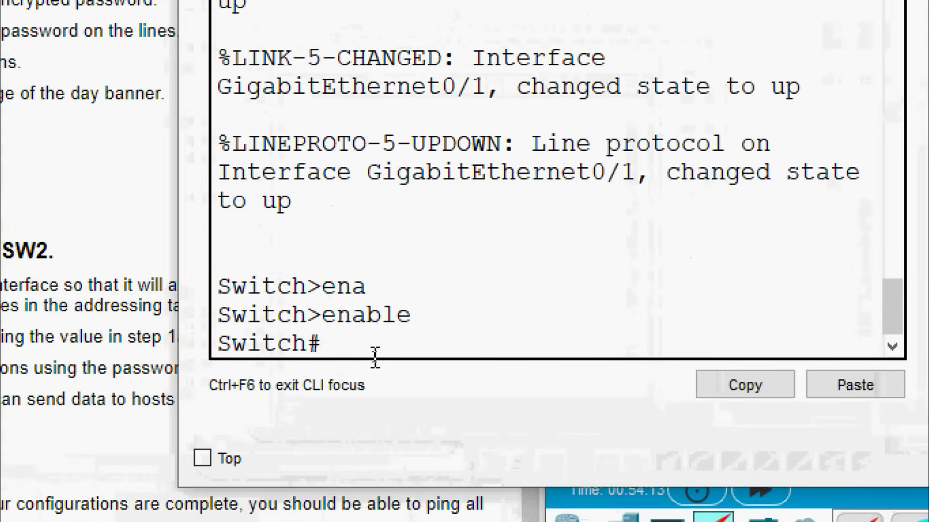
{"action": "type", "text": "conf"}
{"action": "key", "text": "Tab"}
{"action": "type", "text": "t"}
{"action": "key", "text": "Tab"}
{"action": "key", "text": "Return"}
Step: Enter configuration mode for SW2's management interface vlan 1
{"action": "type", "text": "in"}
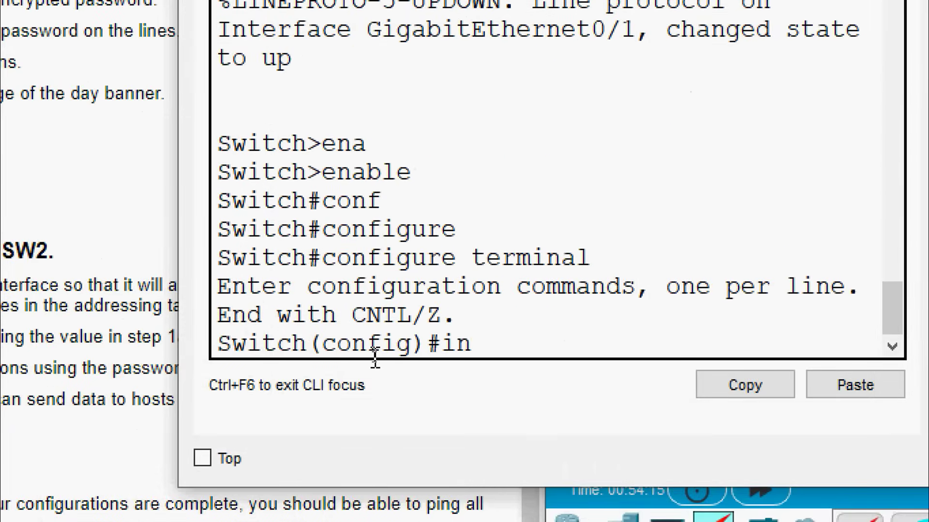
{"action": "type", "text": "ter"}
{"action": "key", "text": "Tab"}
{"action": "type", "text": "v"}
{"action": "key", "text": "Tab"}
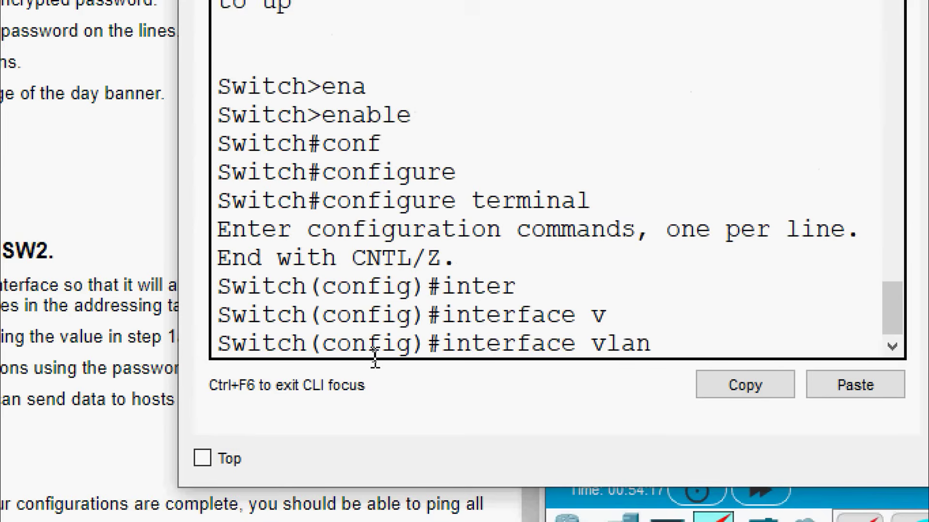
{"action": "type", "text": "1"}
{"action": "key", "text": "Return"}
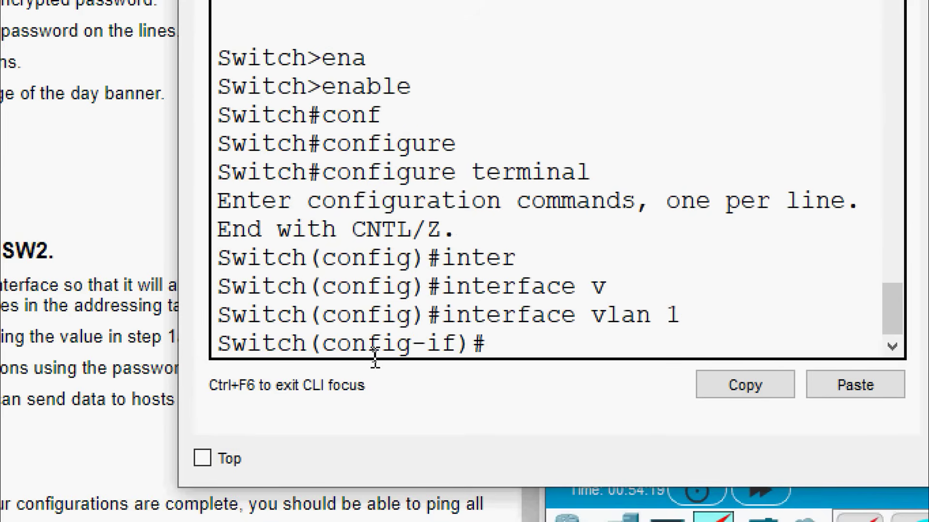
Step: Assign IP address 10.10.20.2 with subnet mask 255.255.255.0 to SW2's VLAN 1 interface
{"action": "type", "text": "ip ad"}
{"action": "key", "text": "Tab"}
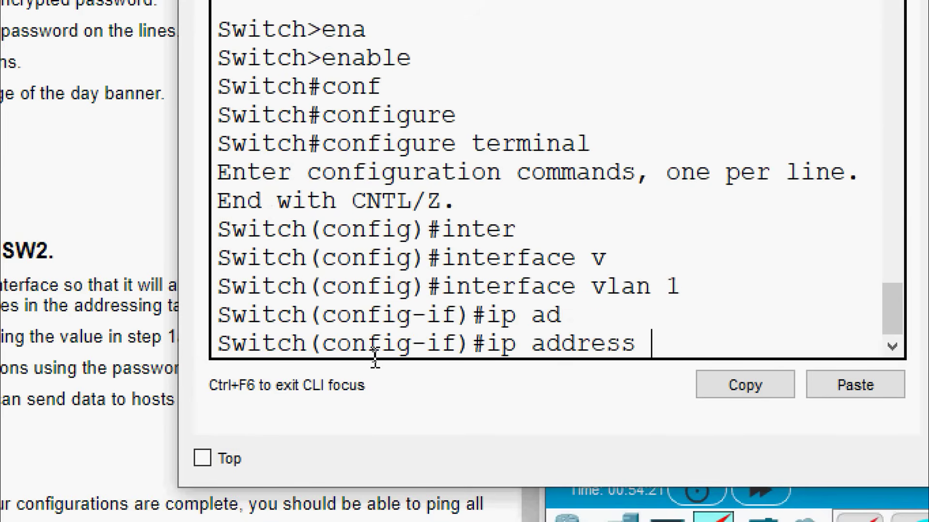
{"action": "right_click", "coordinate": [646, 341]}
{"action": "left_click", "coordinate": [682, 393]}
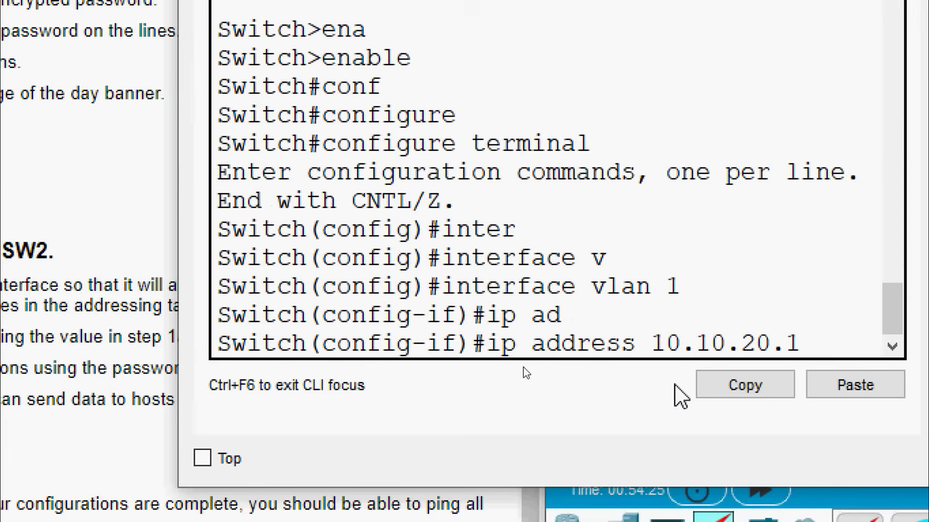
{"action": "key", "text": "BackSpace"}
{"action": "type", "text": "2 255"}
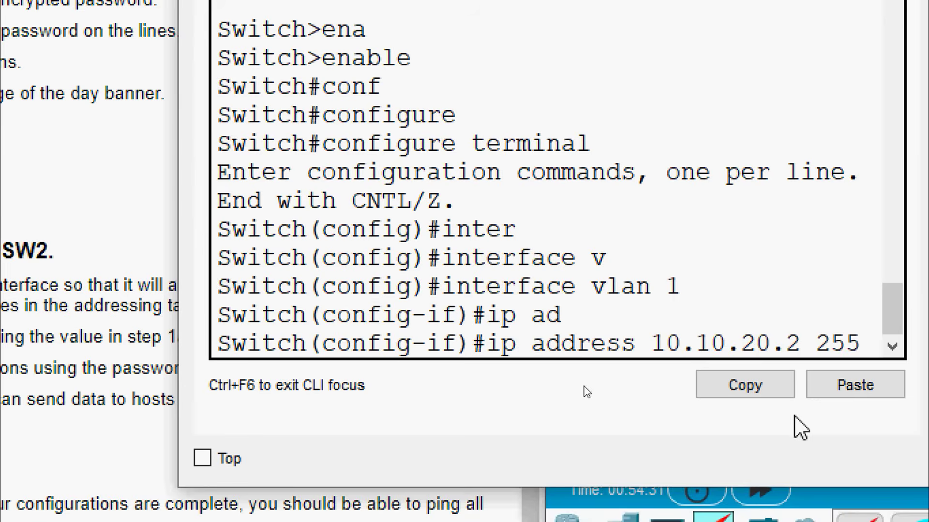
{"action": "type", "text": ".255.2"}
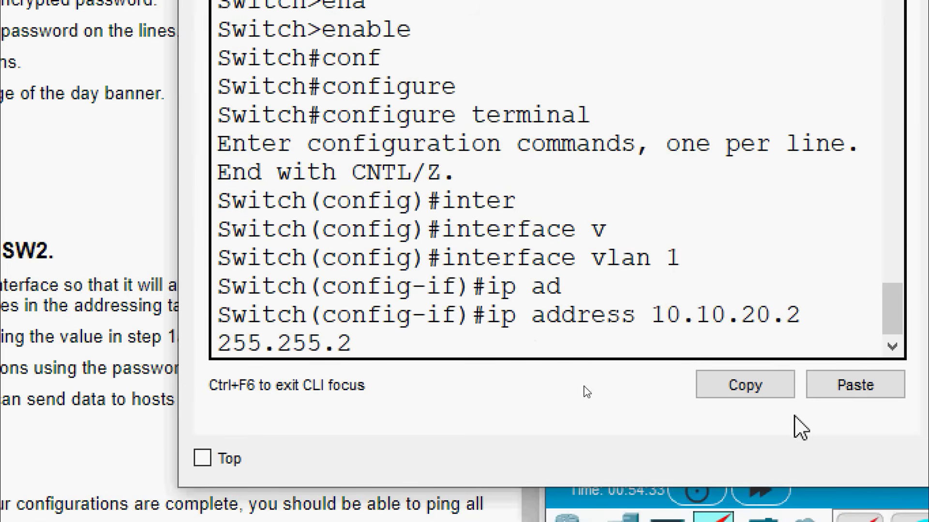
{"action": "type", "text": "55.0"}
{"action": "key", "text": "Return"}
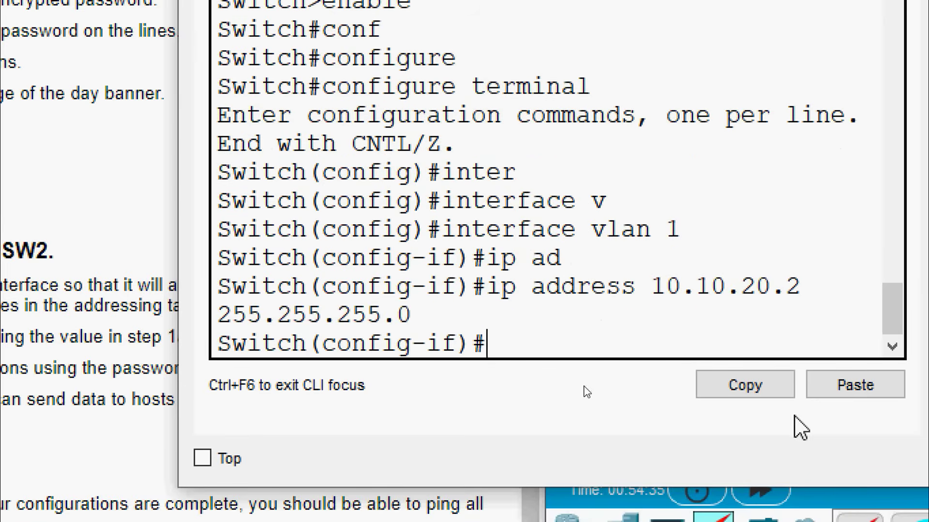
Step: Activate SW2's VLAN 1 interface with no shutdown
{"action": "type", "text": "no sh"}
{"action": "key", "text": "Tab"}
{"action": "key", "text": "Return"}
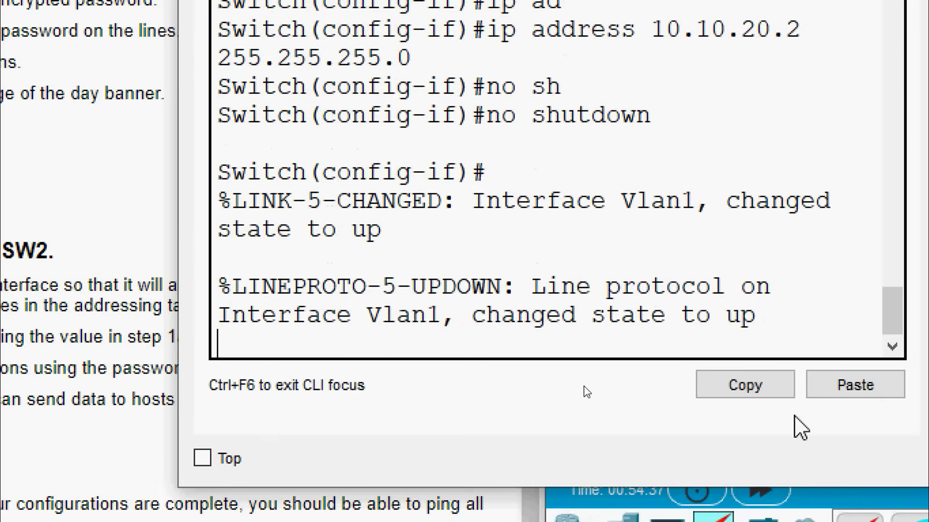
Step: Leave interface configuration mode and set SW2's default gateway to 10.10.20.1
{"action": "type", "text": "exit"}
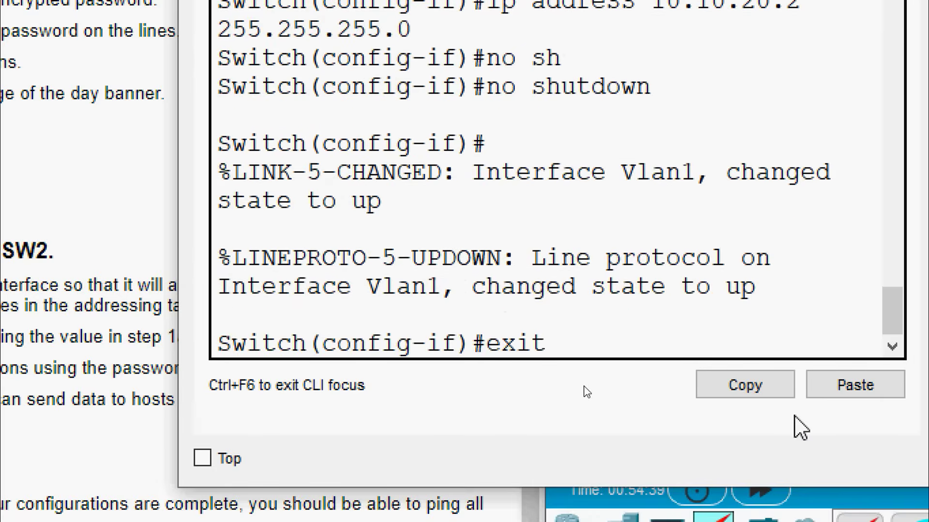
{"action": "key", "text": "Return"}
{"action": "type", "text": "ip"}
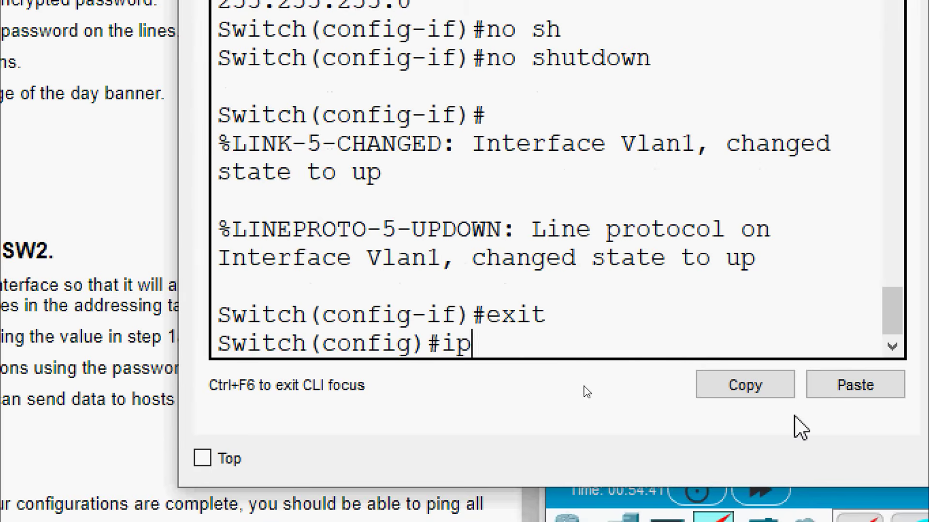
{"action": "type", "text": " de"}
{"action": "key", "text": "Tab"}
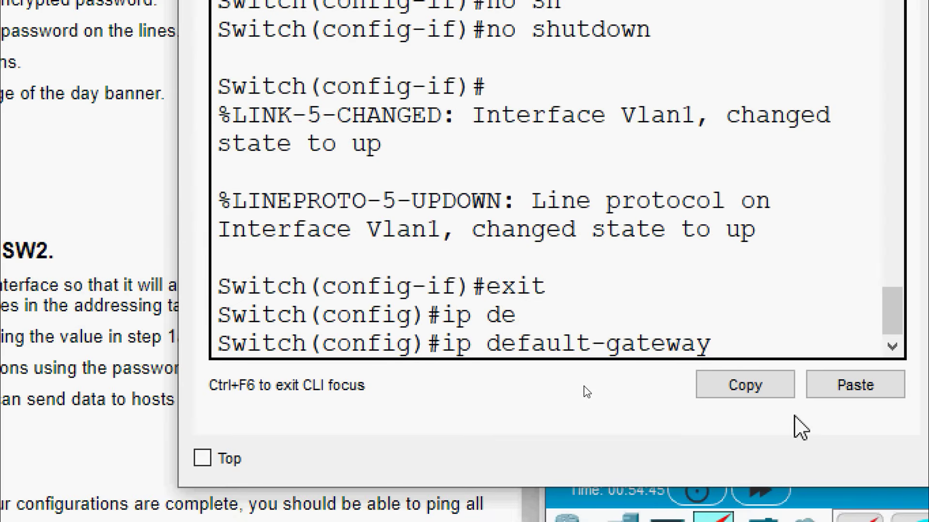
{"action": "right_click", "coordinate": [751, 342]}
{"action": "left_click", "coordinate": [777, 391]}
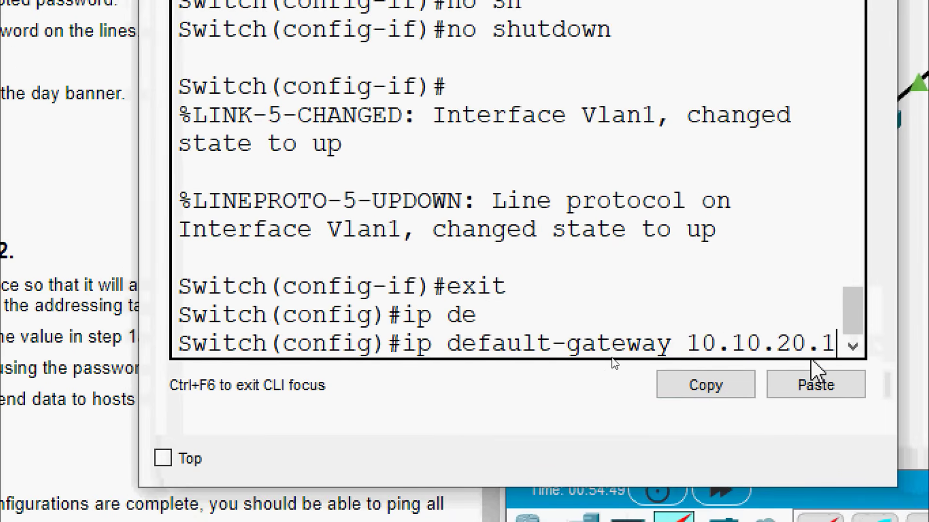
{"action": "key", "text": "Return"}
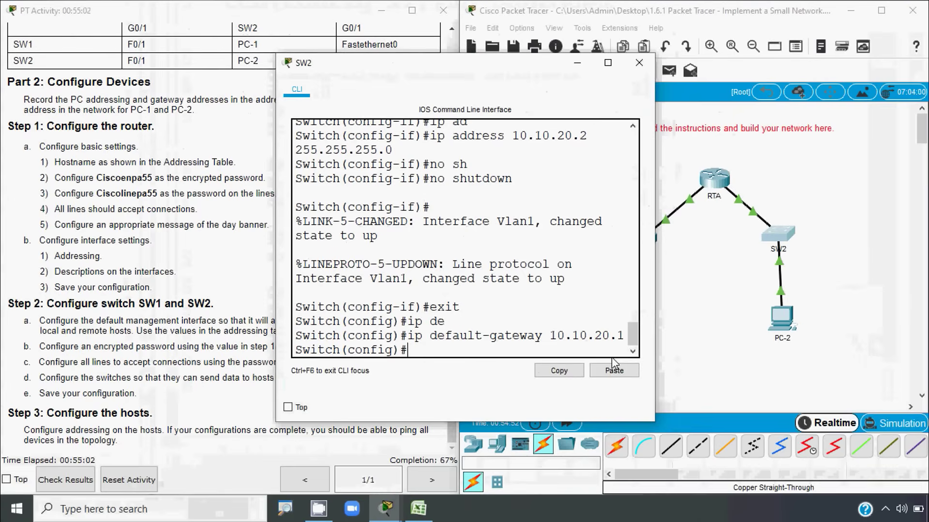
Step: Copy the encrypted password value from step 1a of the activity instructions and return to SW2's command line
{"action": "type", "text": "a"}
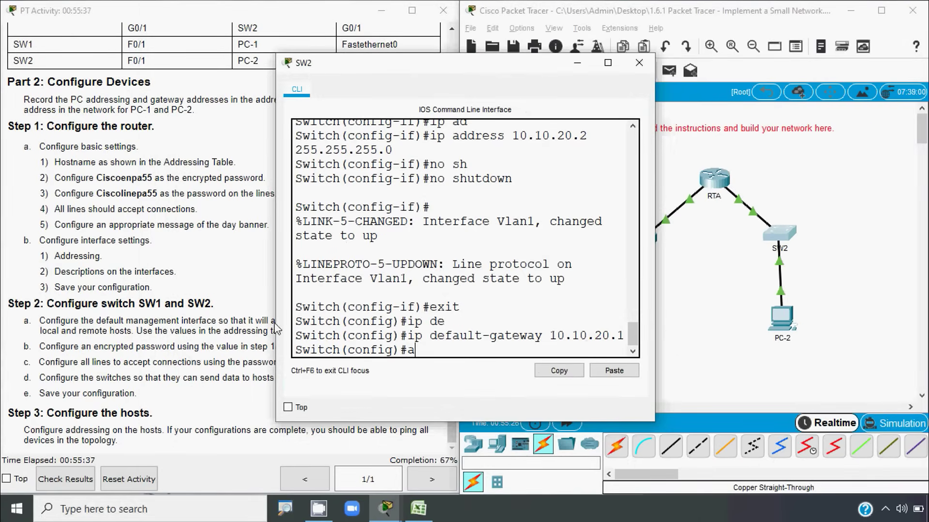
{"action": "left_click", "coordinate": [181, 318]}
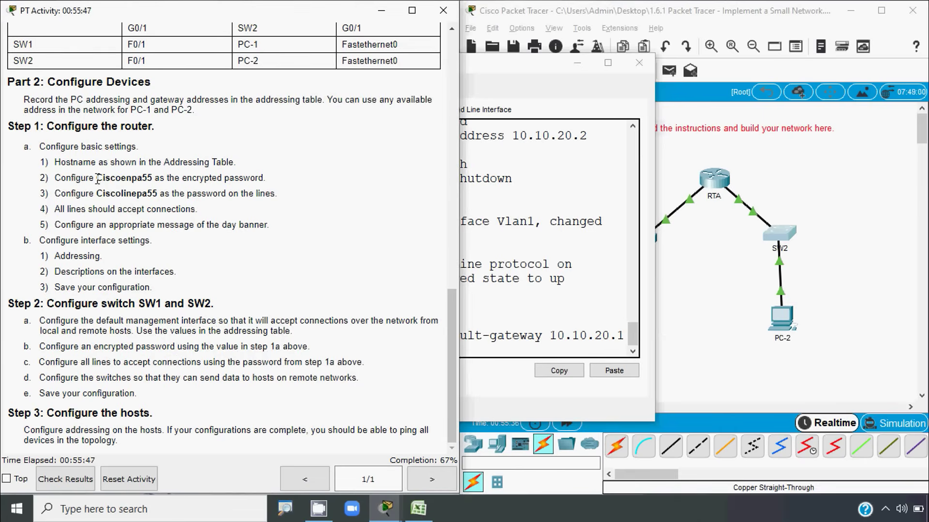
{"action": "left_click_drag", "start_coordinate": [97, 179], "coordinate": [153, 179]}
{"action": "key", "text": "ctrl+c"}
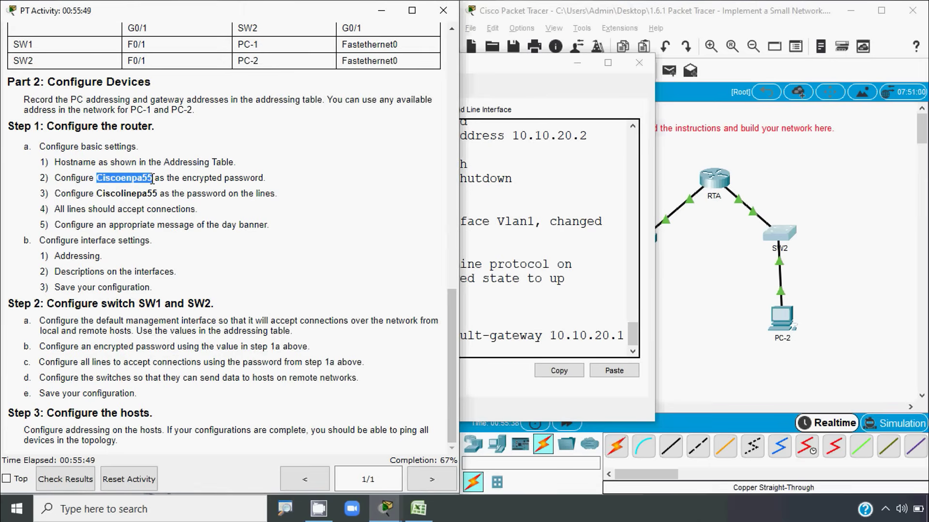
{"action": "left_click", "coordinate": [484, 244]}
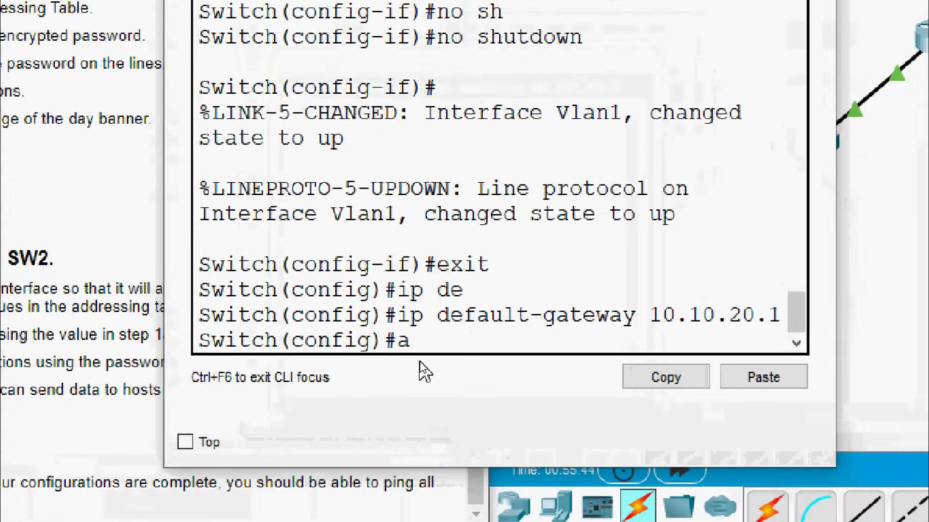
Step: Set SW2's encrypted privileged-mode password with enable secret, using the copied password value, and close SW2's window
{"action": "key", "text": "BackSpace"}
{"action": "type", "text": "ena"}
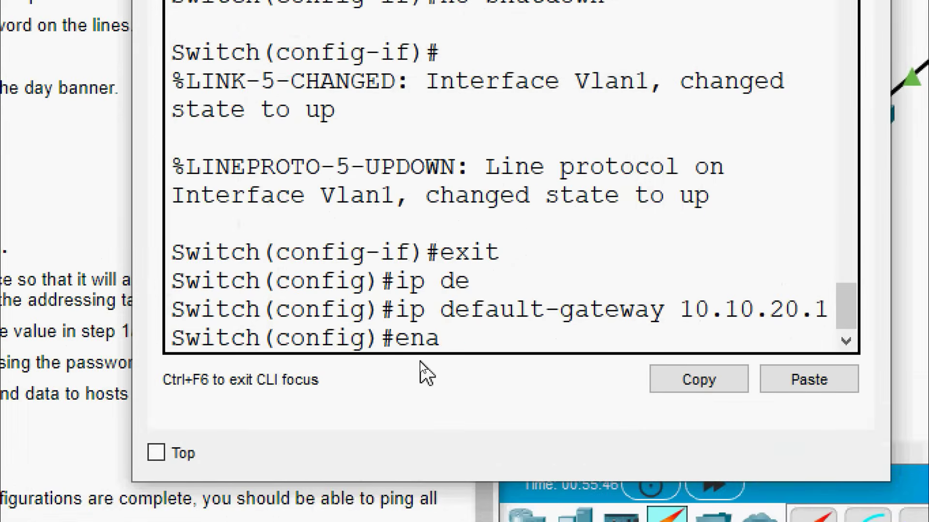
{"action": "key", "text": "Tab"}
{"action": "type", "text": "se"}
{"action": "key", "text": "Tab"}
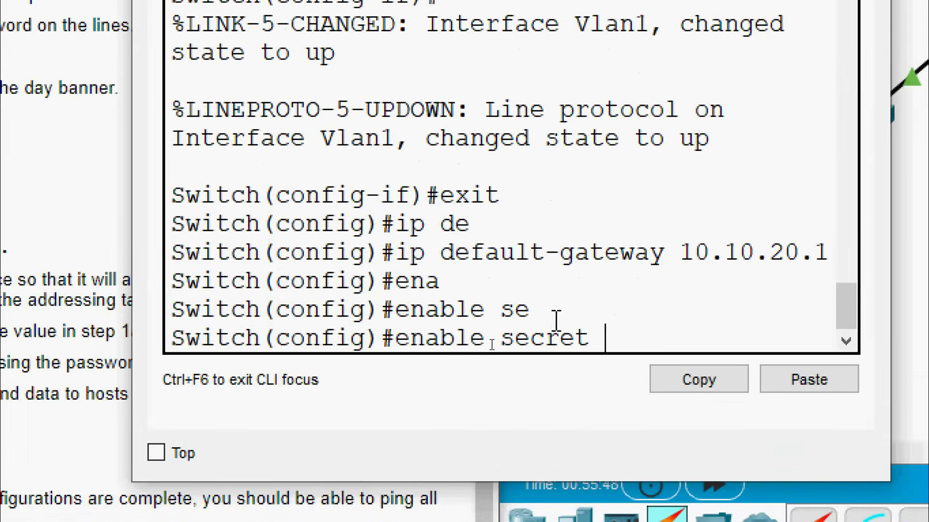
{"action": "right_click", "coordinate": [613, 343]}
{"action": "left_click", "coordinate": [646, 383]}
{"action": "key", "text": "Return"}
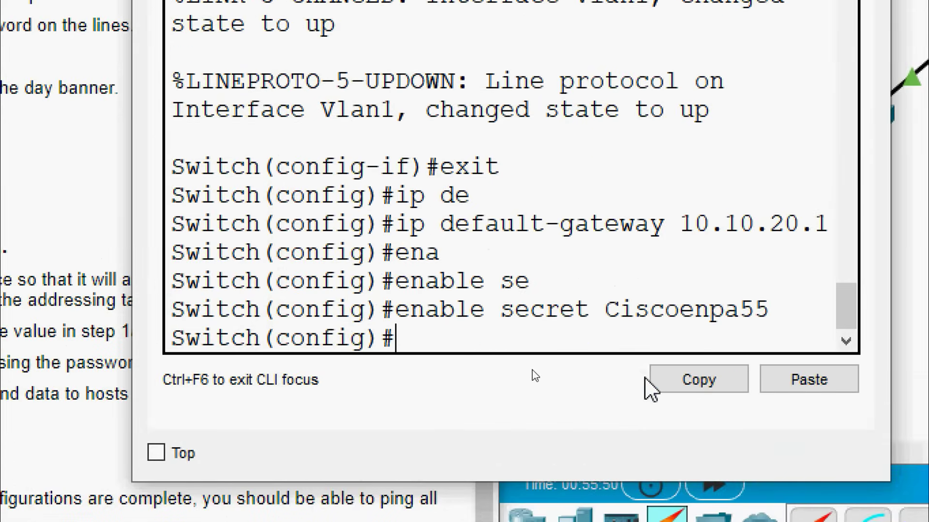
{"action": "left_click", "coordinate": [639, 63]}
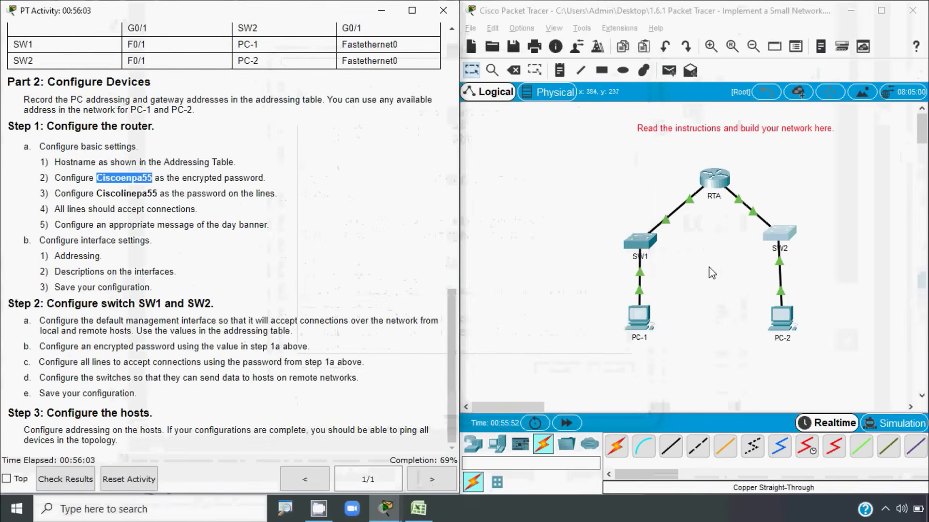
Step: Open SW1's command line and set its encrypted privileged-mode password with enable secret, using the copied password value
{"action": "left_click", "coordinate": [650, 244]}
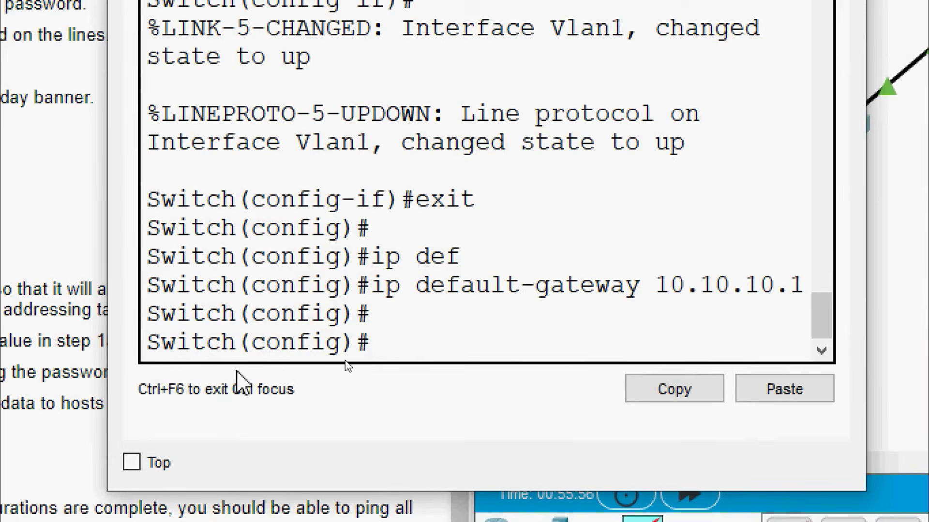
{"action": "type", "text": "ena"}
{"action": "key", "text": "Tab"}
{"action": "type", "text": "se"}
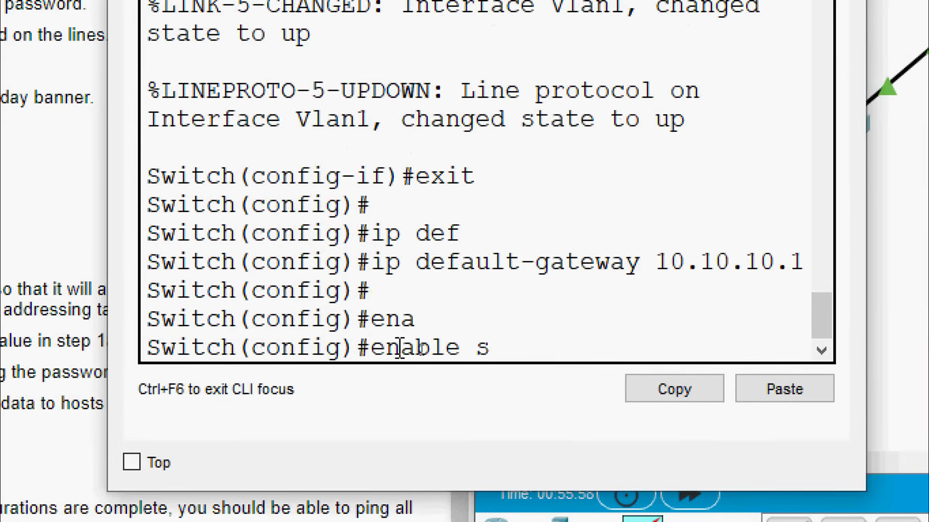
{"action": "key", "text": "Tab"}
{"action": "right_click", "coordinate": [595, 349]}
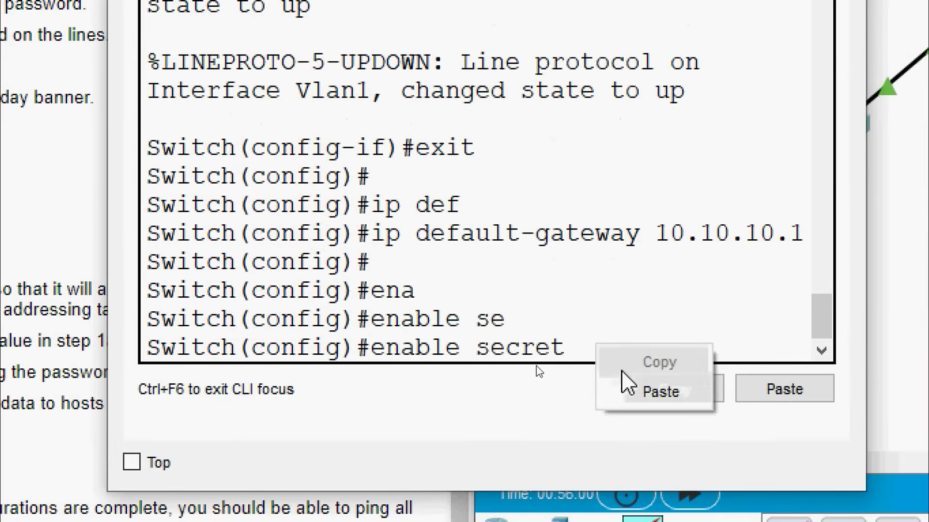
{"action": "left_click", "coordinate": [613, 390]}
{"action": "key", "text": "Return"}
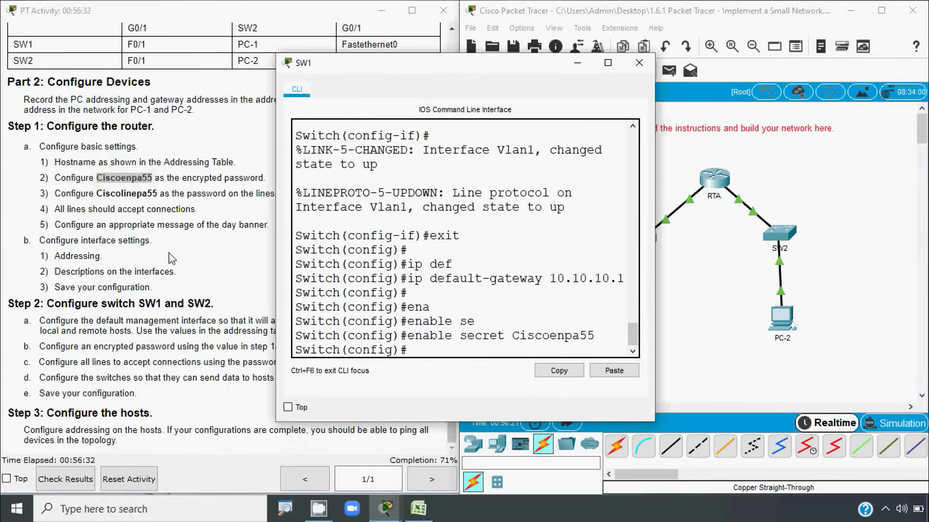
Step: Copy the line password value from step 1a of the activity instructions and return to SW1's command line
{"action": "left_click", "coordinate": [171, 259]}
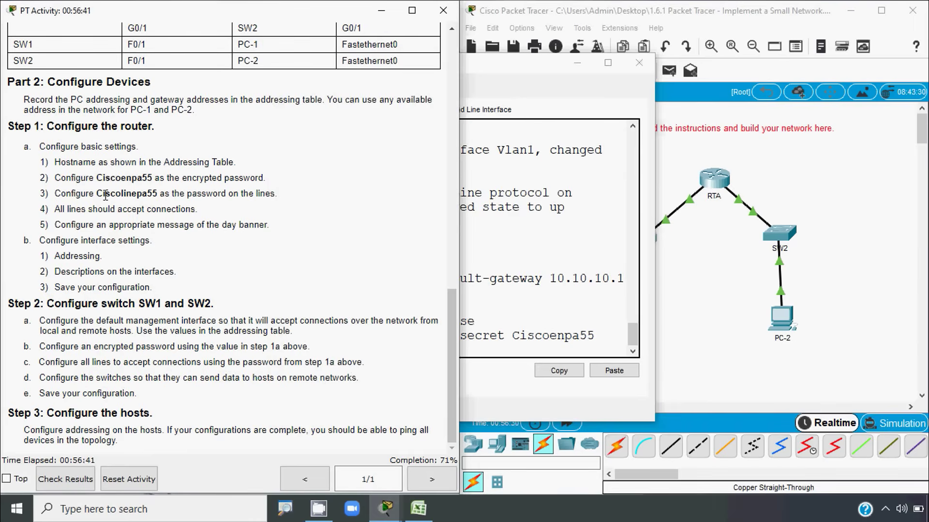
{"action": "left_click_drag", "start_coordinate": [99, 194], "coordinate": [156, 195]}
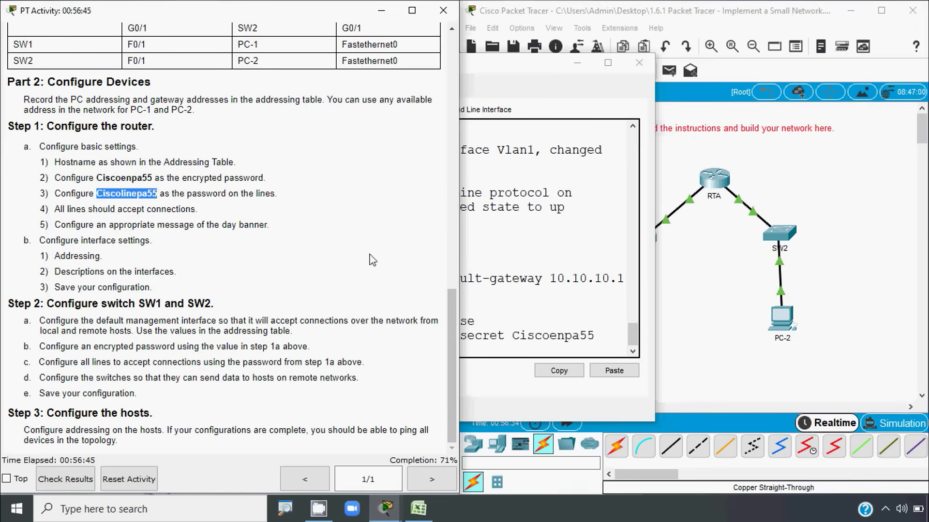
{"action": "left_click", "coordinate": [540, 288]}
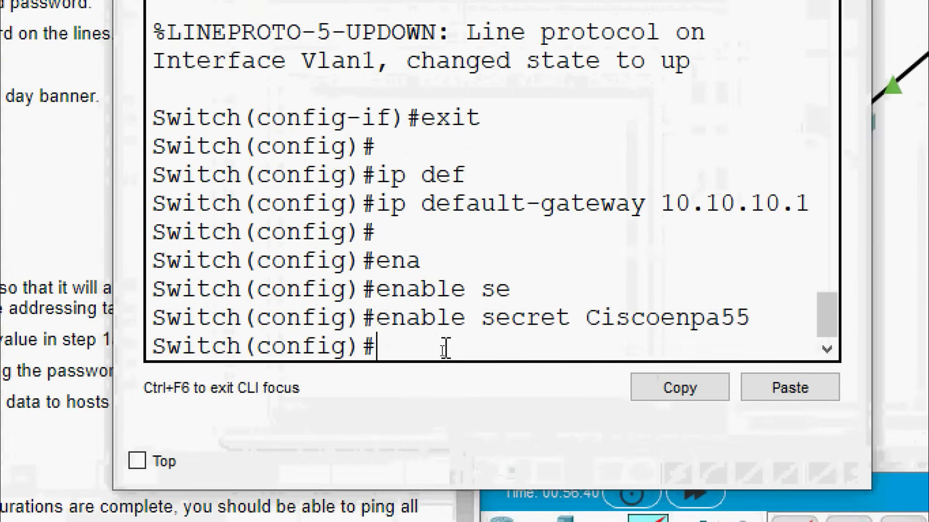
Step: Enter line console 0 on SW1 and set the console password to the copied line password
{"action": "type", "text": "line"}
{"action": "key", "text": "Tab"}
{"action": "type", "text": "co"}
{"action": "key", "text": "Tab"}
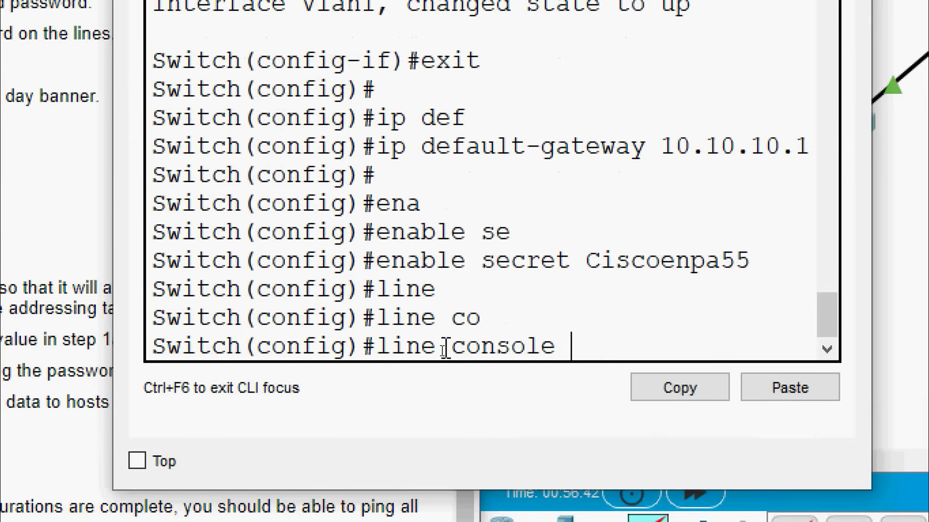
{"action": "type", "text": "0"}
{"action": "key", "text": "Return"}
{"action": "type", "text": "pas"}
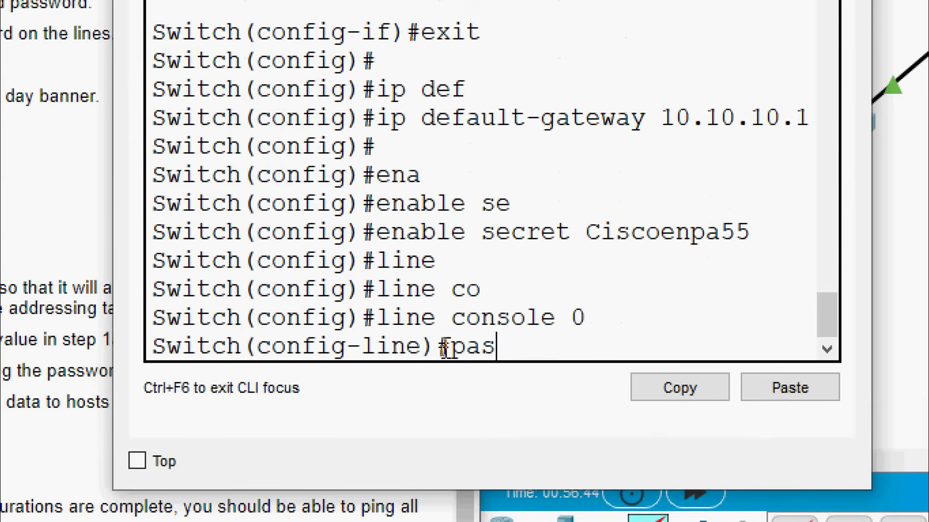
{"action": "key", "text": "Tab"}
{"action": "right_click", "coordinate": [607, 340]}
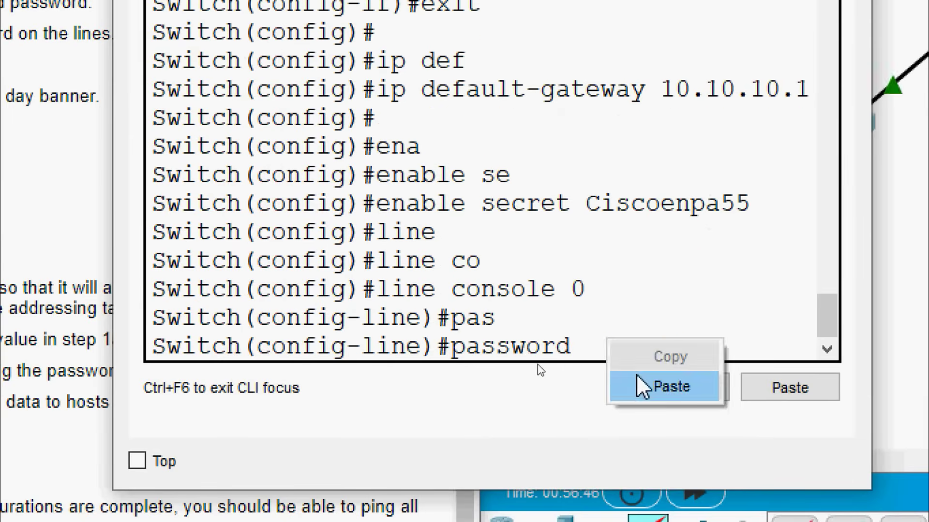
{"action": "left_click", "coordinate": [636, 376]}
{"action": "key", "text": "Return"}
Step: Require login on SW1's console line and exit to global configuration mode
{"action": "type", "text": "login"}
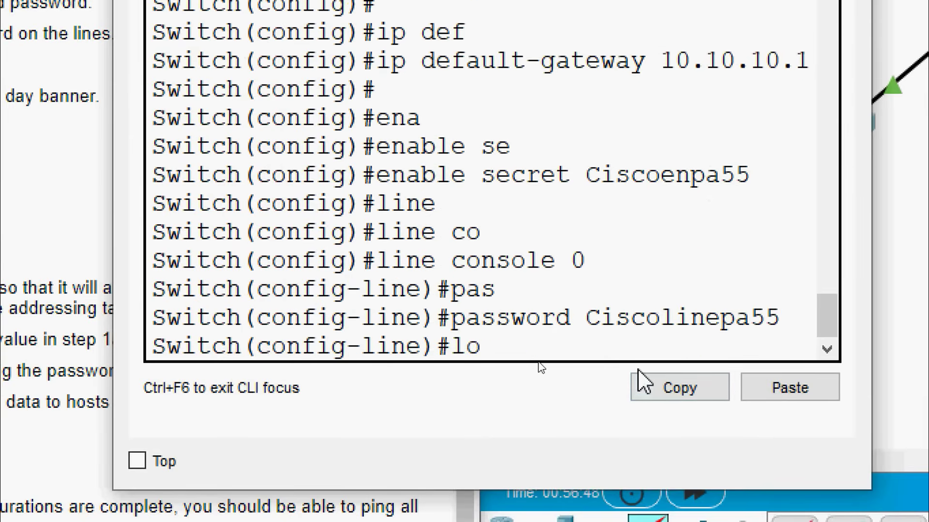
{"action": "key", "text": "Return"}
{"action": "key", "text": "Return"}
{"action": "type", "text": "exit"}
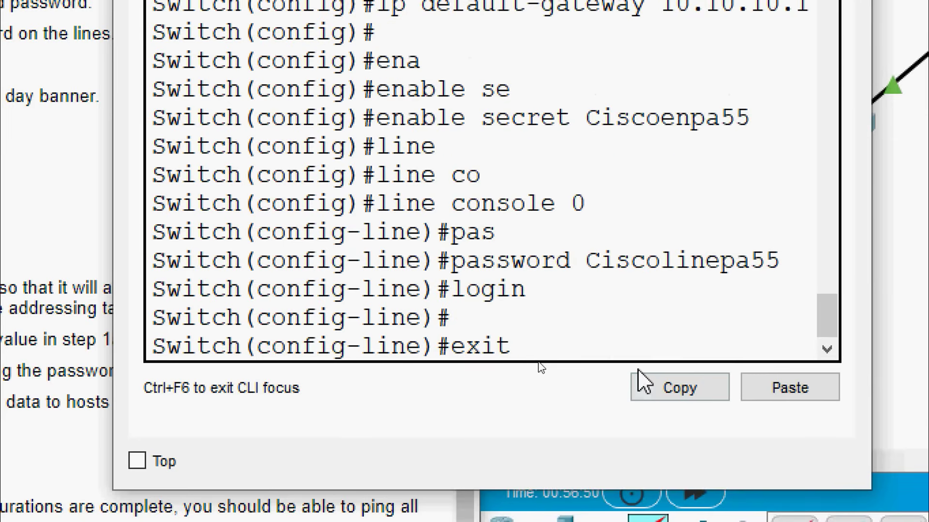
{"action": "key", "text": "Return"}
Step: Configure SW1's VTY lines 0 15 with the copied line password and require login
{"action": "type", "text": "line"}
{"action": "key", "text": "Tab"}
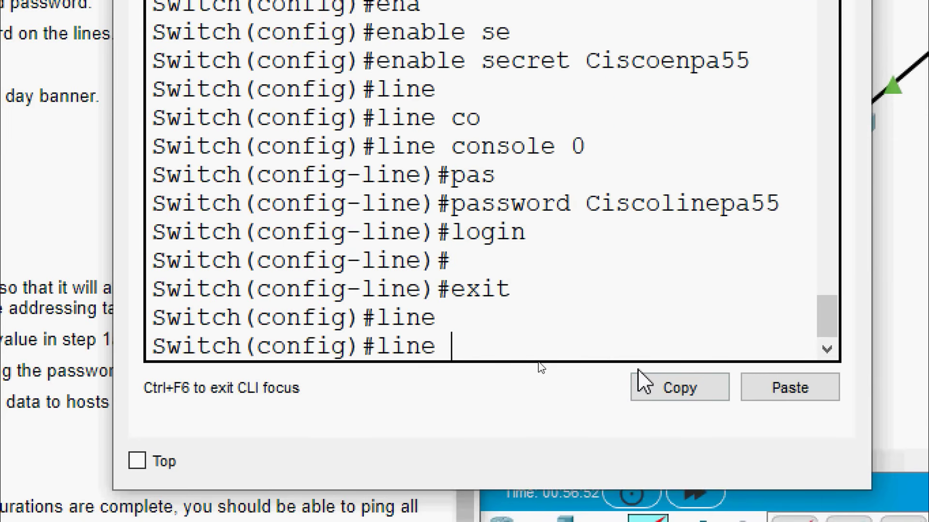
{"action": "type", "text": "vt"}
{"action": "key", "text": "Tab"}
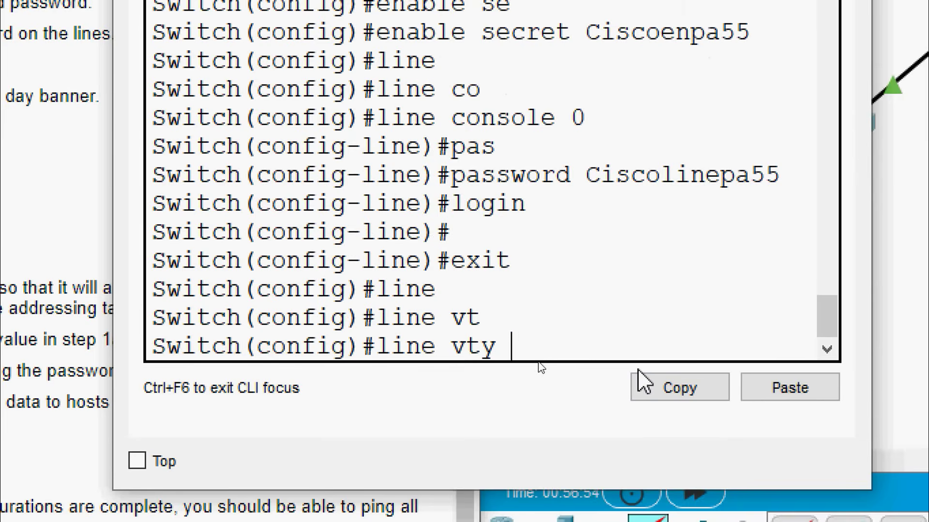
{"action": "type", "text": "0 15"}
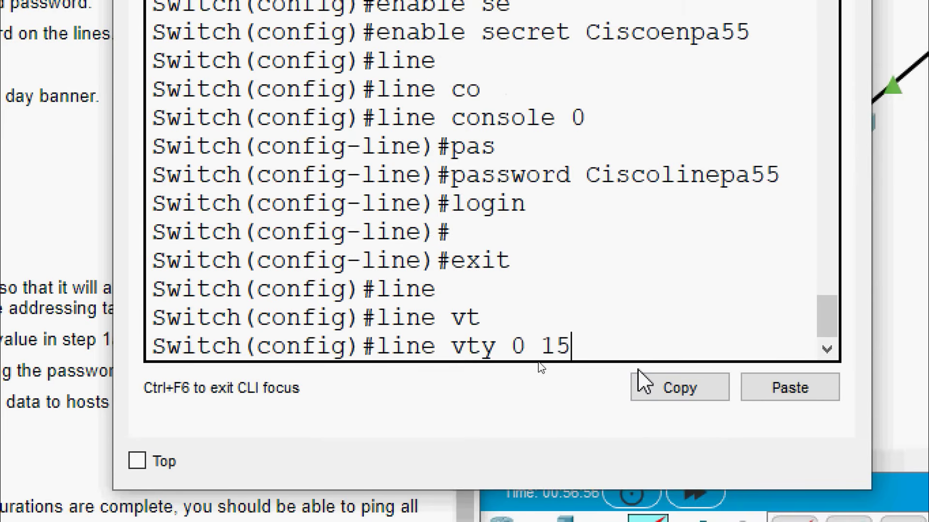
{"action": "key", "text": "Return"}
{"action": "type", "text": "pas"}
{"action": "key", "text": "Tab"}
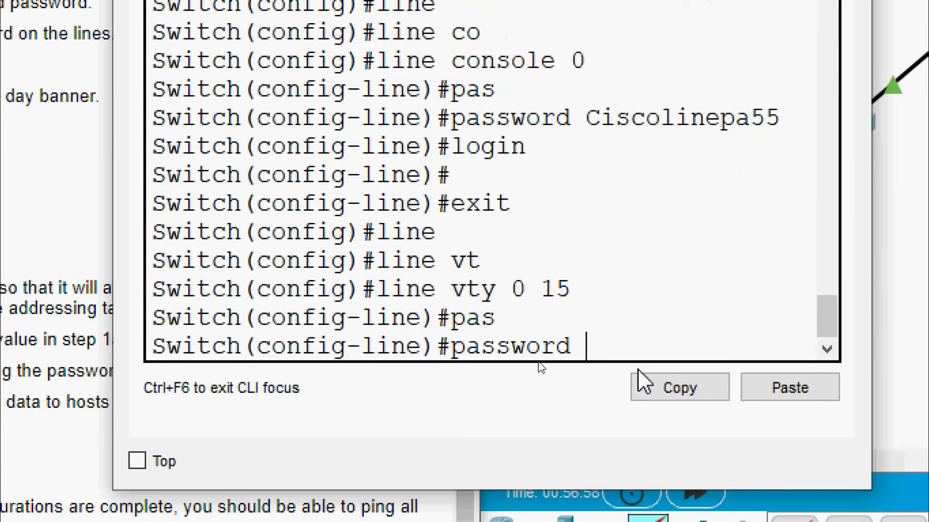
{"action": "right_click", "coordinate": [630, 354]}
{"action": "left_click", "coordinate": [667, 391]}
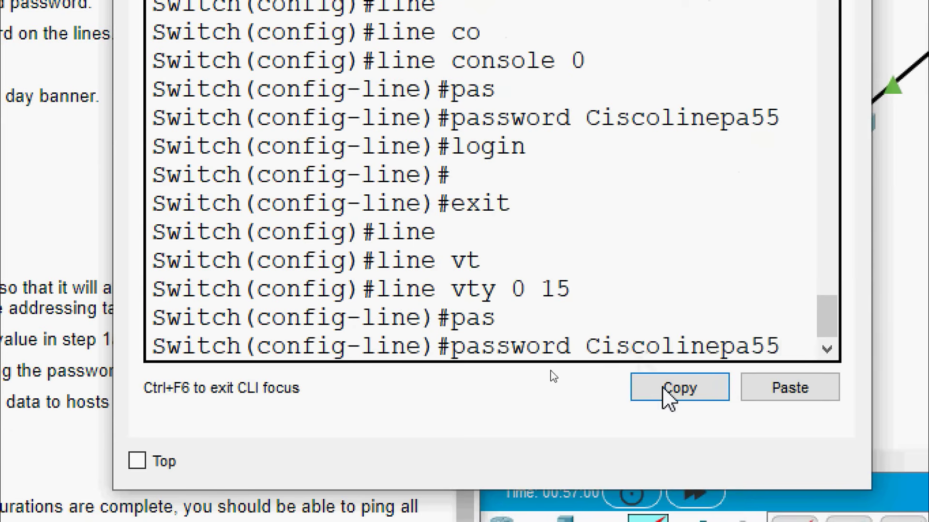
{"action": "key", "text": "Return"}
{"action": "type", "text": "login"}
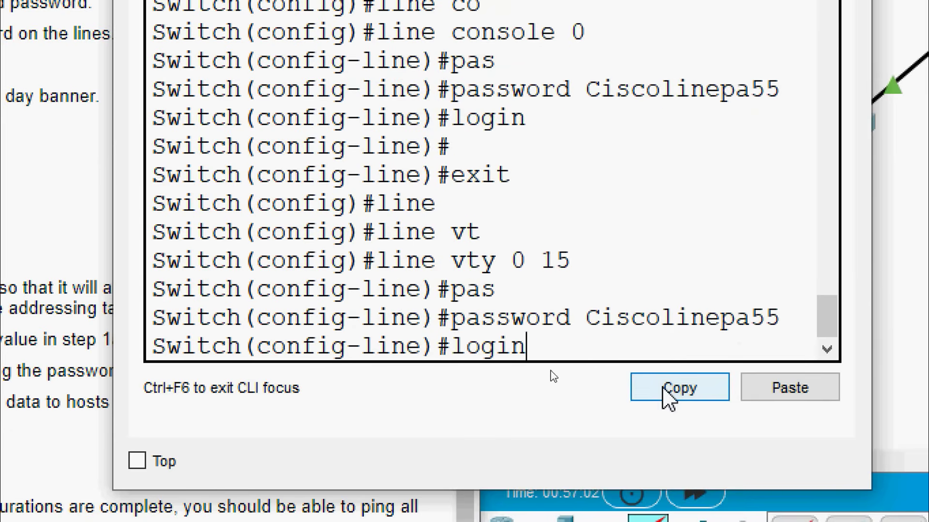
{"action": "key", "text": "Return"}
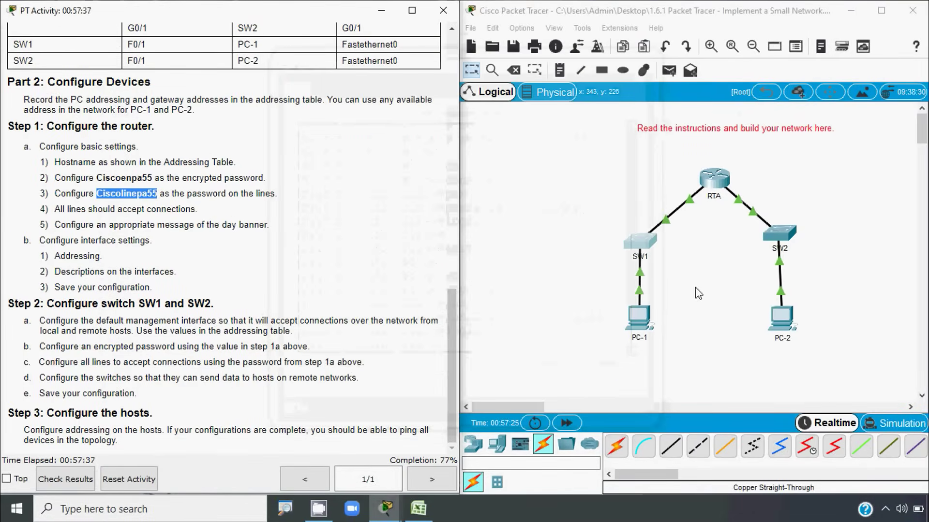
Step: Open SW2's command line, enter line console 0 and set the console password to the copied line password
{"action": "left_click", "coordinate": [781, 237]}
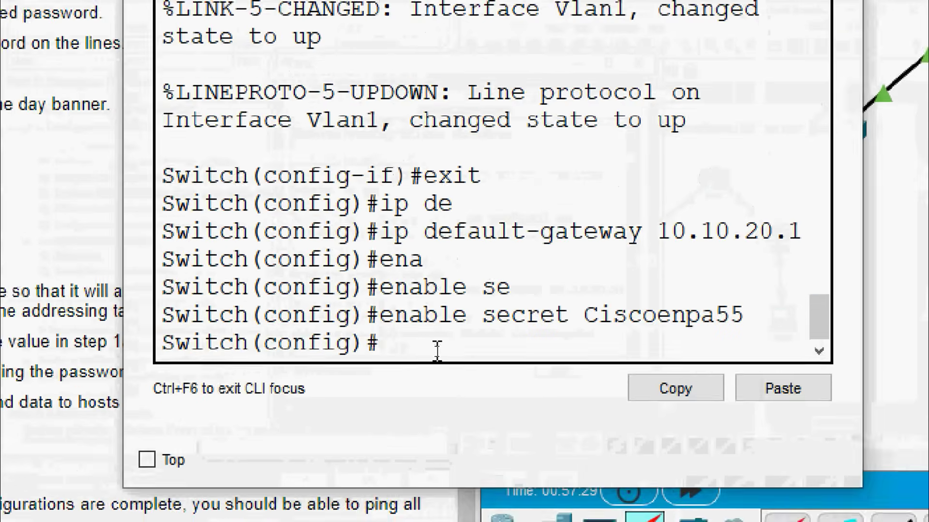
{"action": "type", "text": "line"}
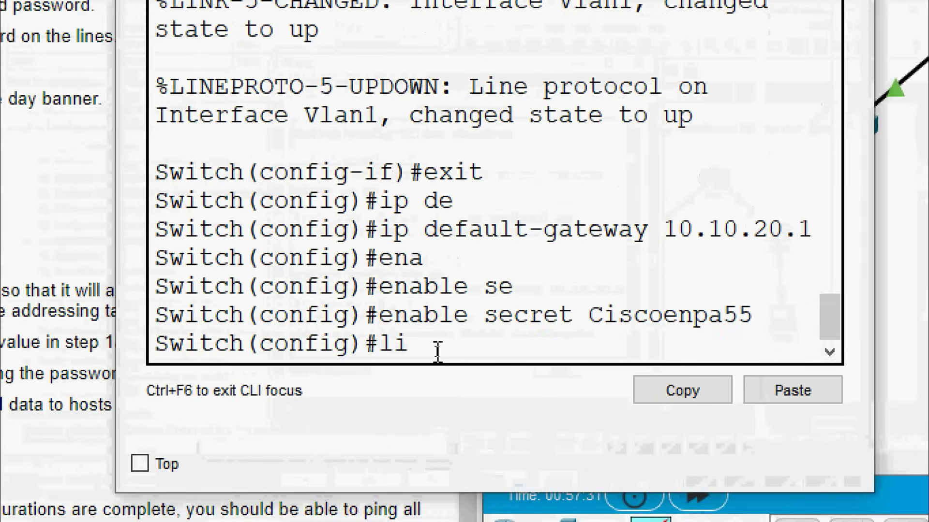
{"action": "key", "text": "Tab"}
{"action": "type", "text": "co"}
{"action": "key", "text": "Tab"}
{"action": "type", "text": "0"}
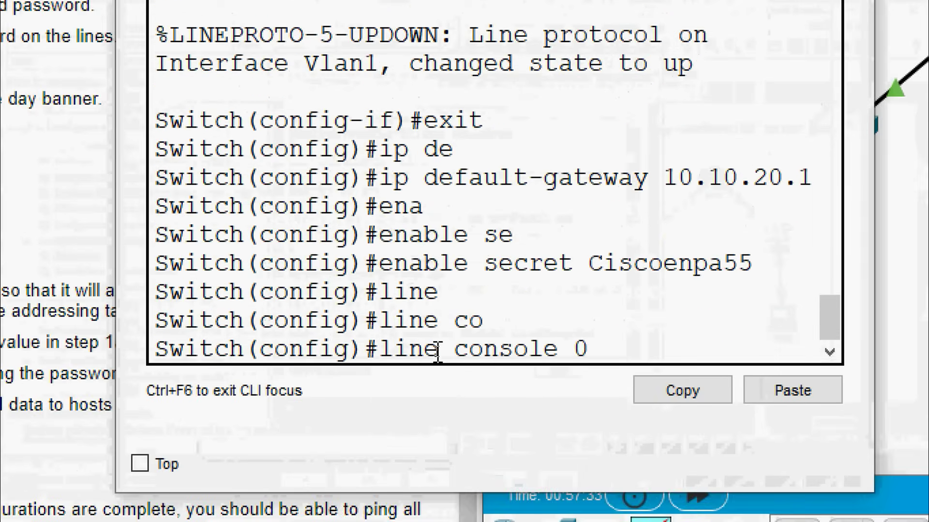
{"action": "key", "text": "Return"}
{"action": "type", "text": "pas"}
{"action": "key", "text": "Tab"}
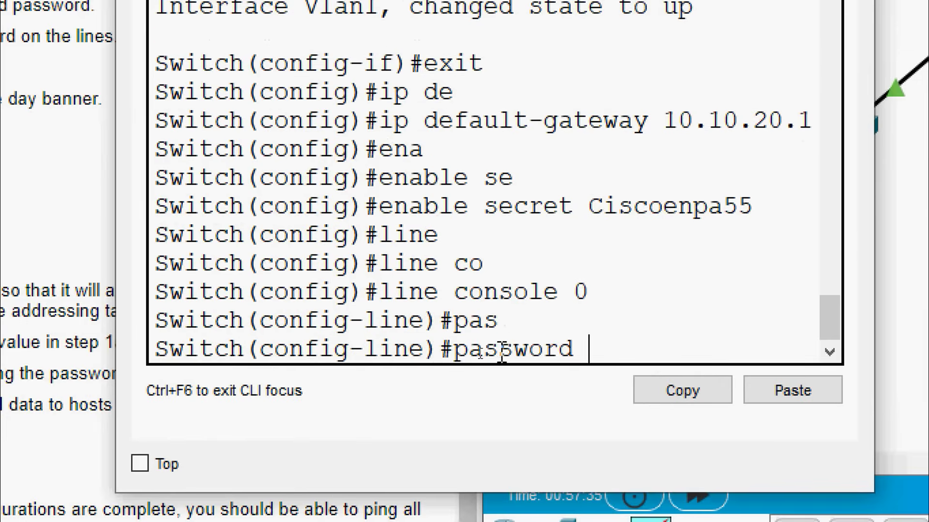
{"action": "left_click", "coordinate": [764, 394]}
{"action": "key", "text": "Return"}
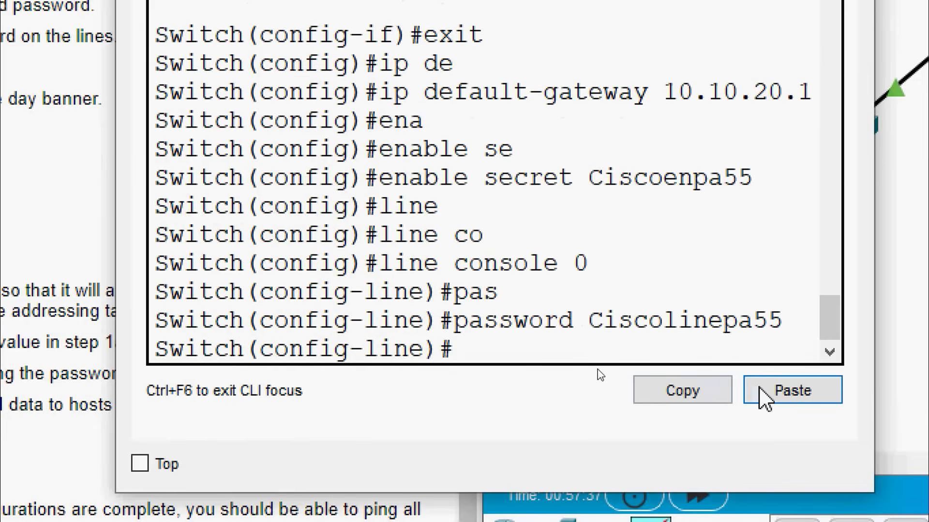
Step: Require login on SW2's console line and exit to global configuration mode
{"action": "type", "text": "login"}
{"action": "key", "text": "Return"}
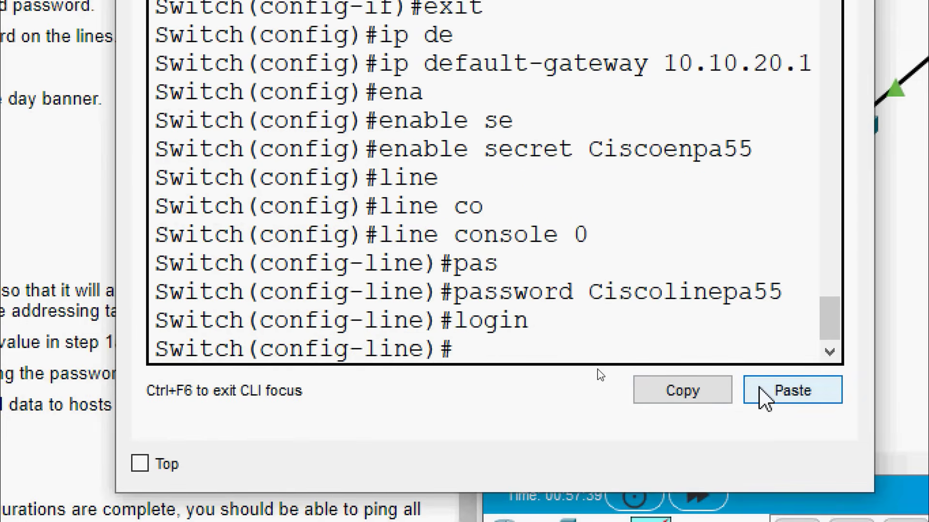
{"action": "type", "text": "exit"}
{"action": "key", "text": "Return"}
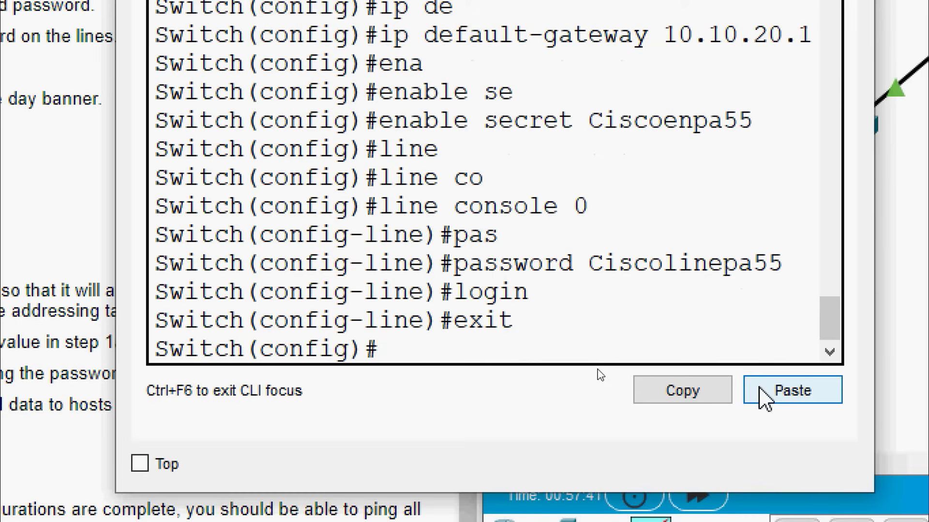
Step: Configure SW2's VTY lines 0 15 with the copied line password and require login
{"action": "type", "text": "line"}
{"action": "key", "text": "Tab"}
{"action": "type", "text": "vt"}
{"action": "key", "text": "Tab"}
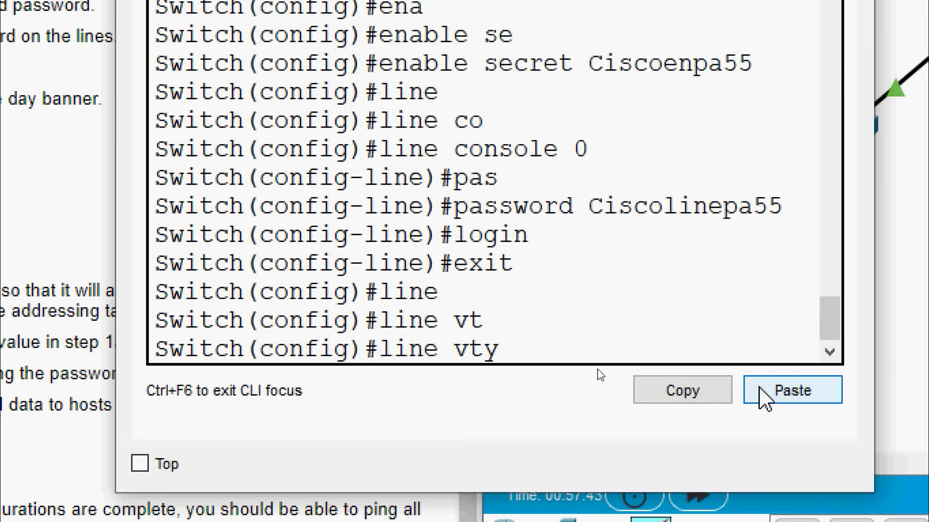
{"action": "type", "text": "0 15"}
{"action": "key", "text": "Return"}
{"action": "type", "text": "pas"}
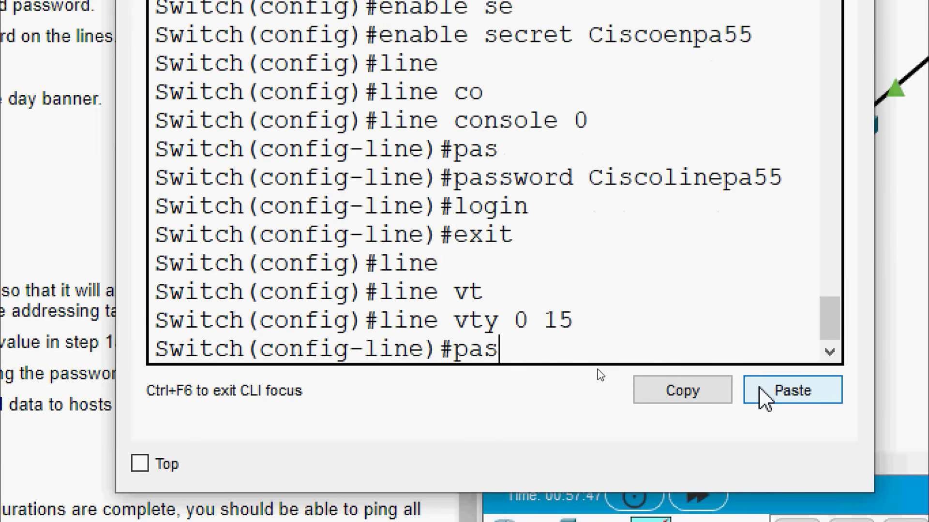
{"action": "key", "text": "Tab"}
{"action": "left_click", "coordinate": [759, 389]}
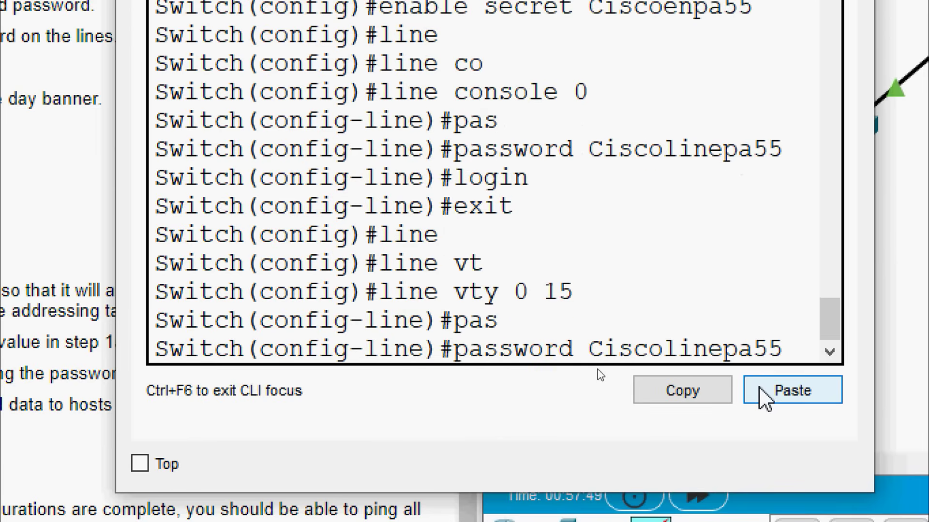
{"action": "key", "text": "Return"}
{"action": "type", "text": "login"}
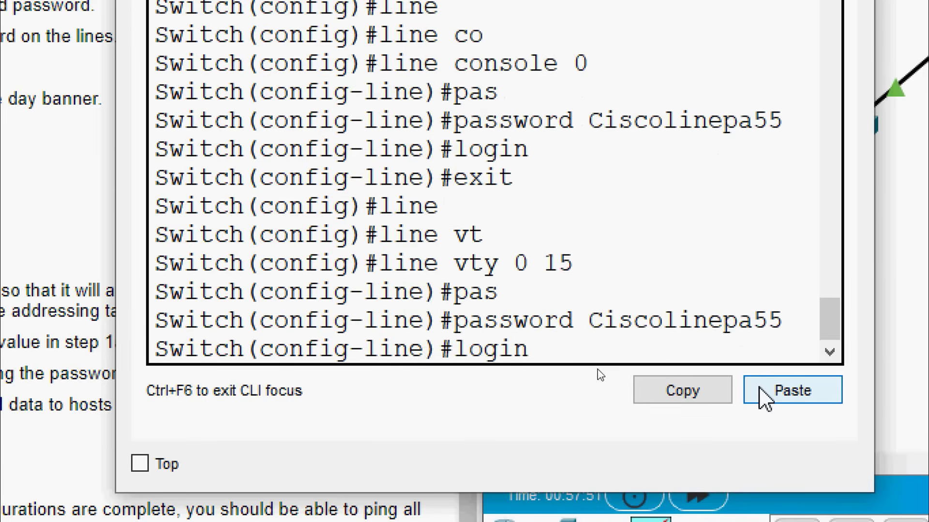
{"action": "key", "text": "Return"}
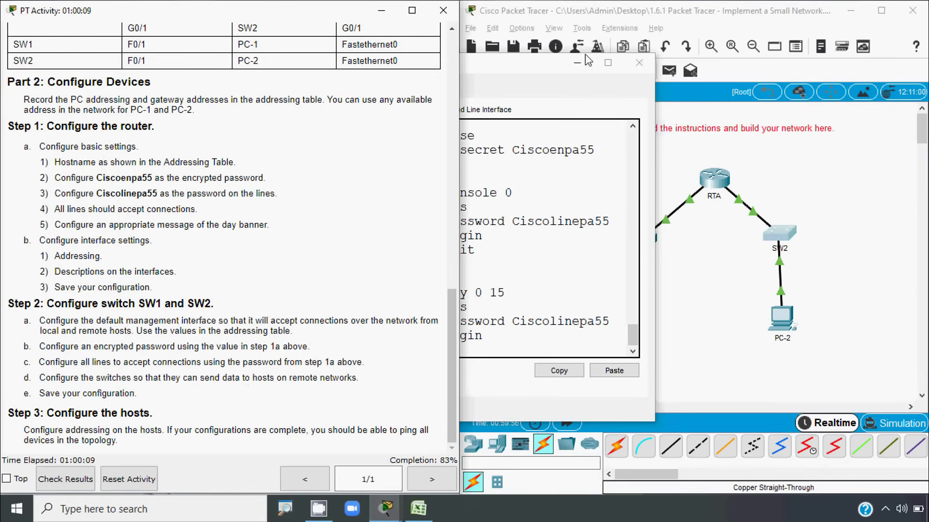
Step: Close SW2's window, open SW1's command line and return to privileged EXEC mode
{"action": "left_click", "coordinate": [639, 63]}
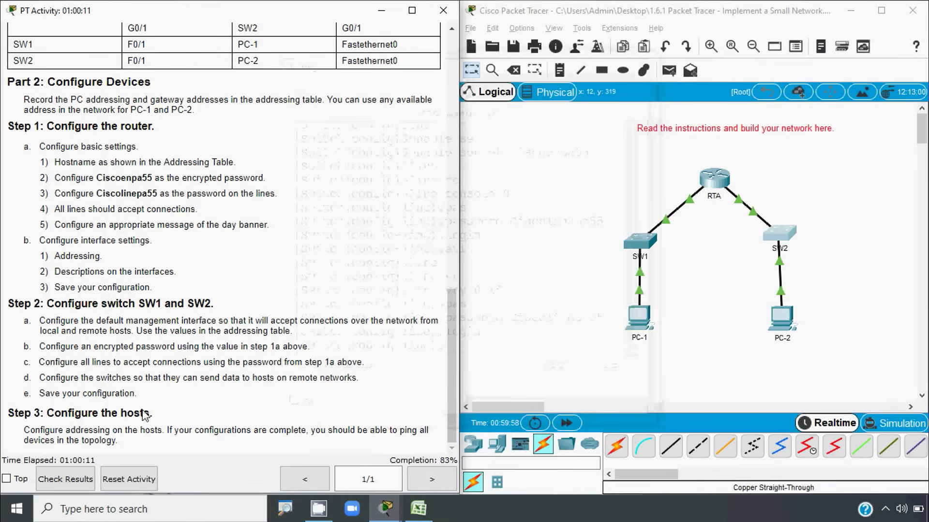
{"action": "left_click", "coordinate": [504, 398]}
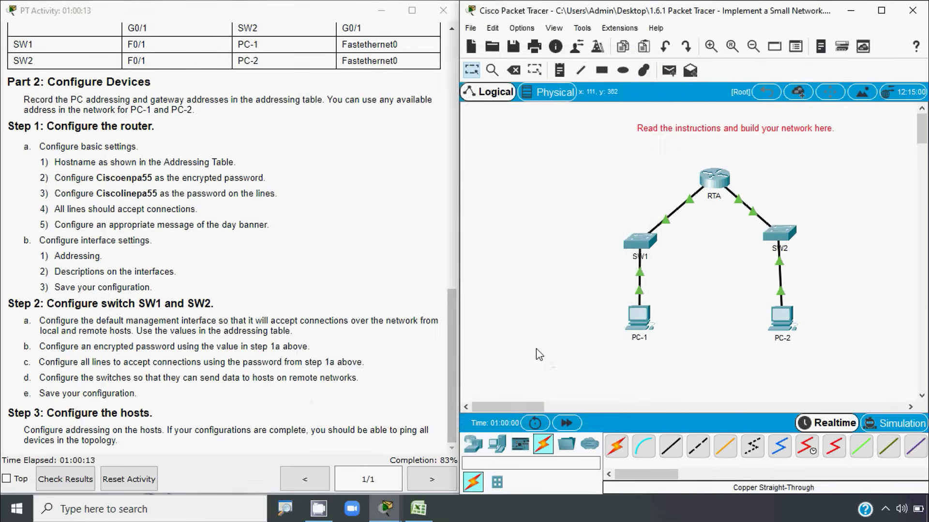
{"action": "left_click", "coordinate": [643, 247]}
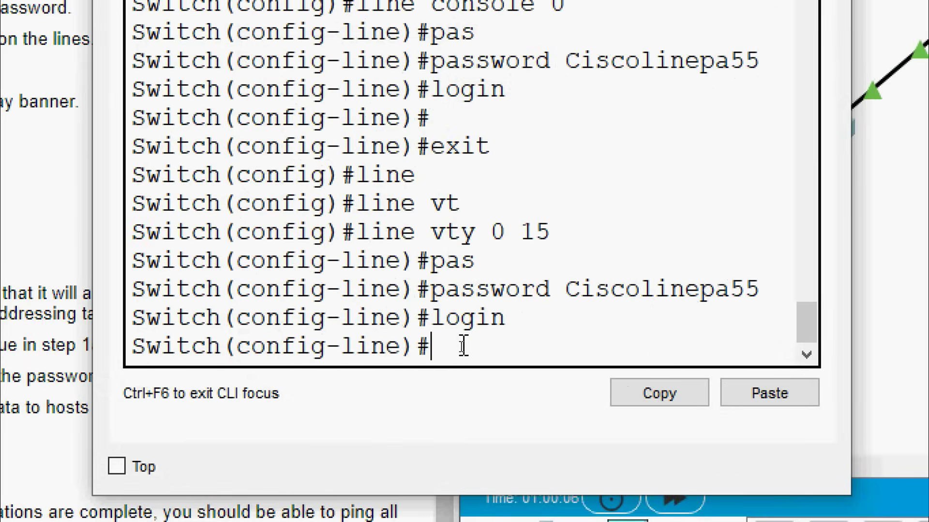
{"action": "key", "text": "ctrl+z"}
{"action": "key", "text": "Return"}
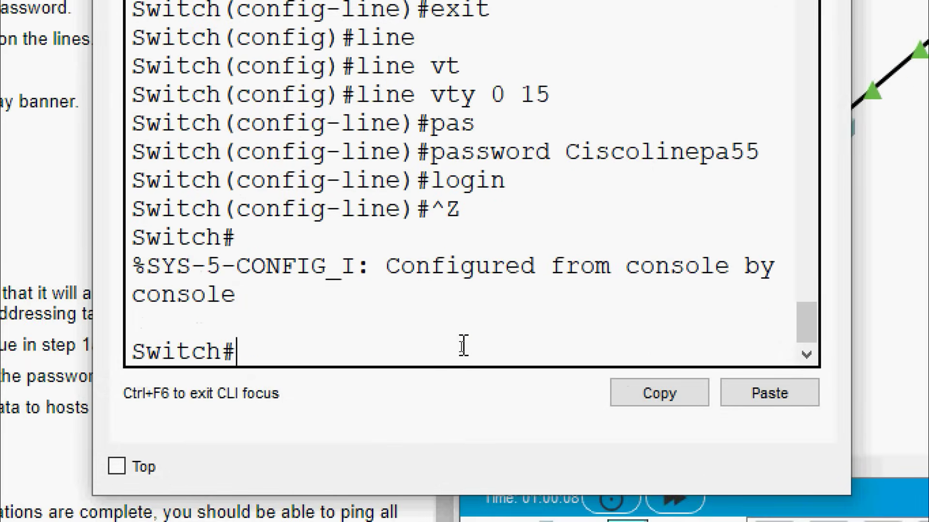
Step: Copy SW1's running-config to startup-config, accept the default destination filename and close SW1's window
{"action": "type", "text": "cop"}
{"action": "key", "text": "Tab"}
{"action": "type", "text": "r"}
{"action": "key", "text": "Tab"}
{"action": "type", "text": "st"}
{"action": "key", "text": "Tab"}
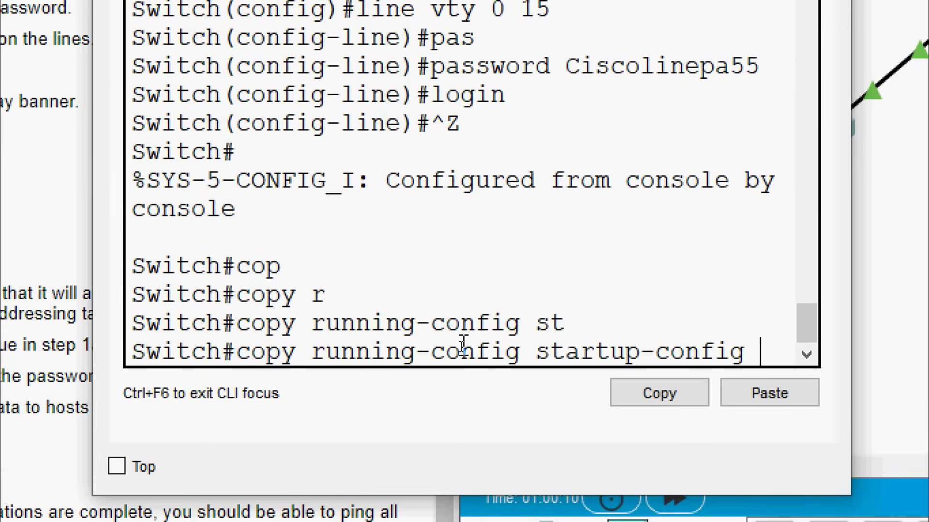
{"action": "key", "text": "Return"}
{"action": "key", "text": "Return"}
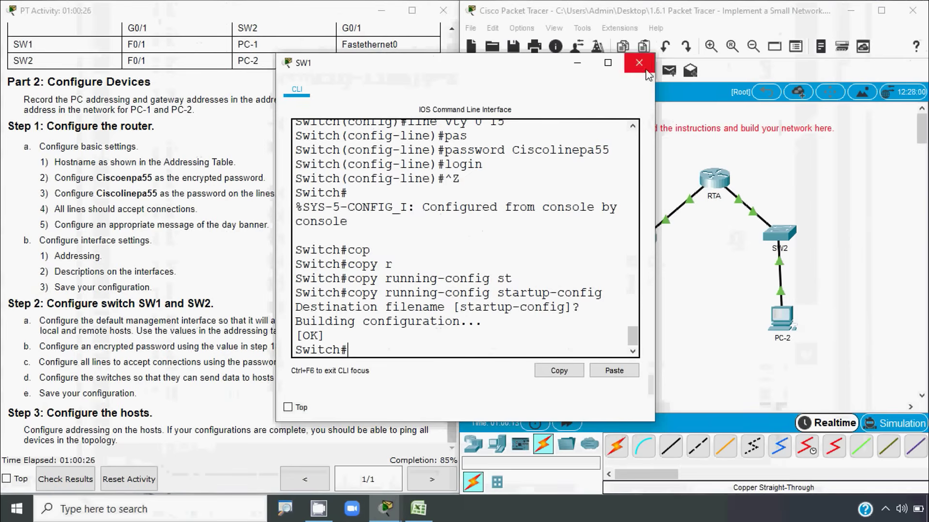
{"action": "left_click", "coordinate": [650, 66]}
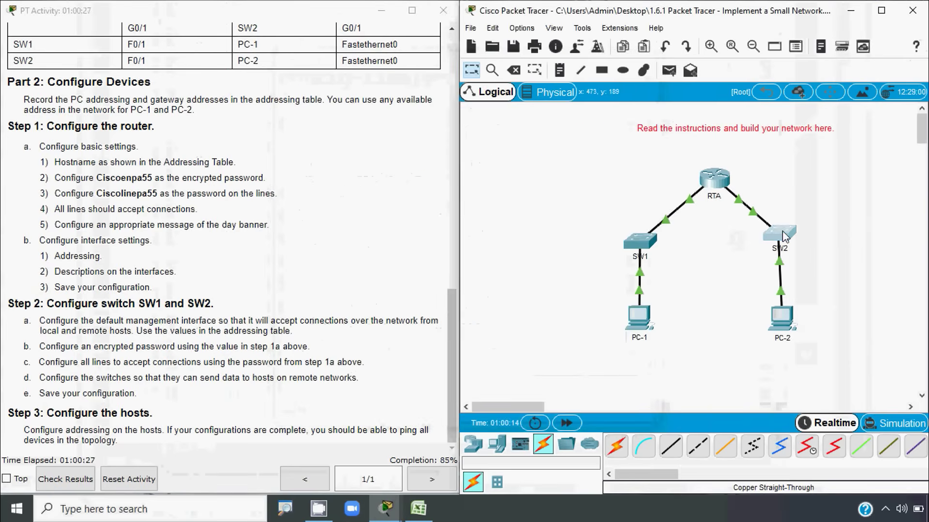
Step: Open SW2's command line and end configuration mode to reach privileged EXEC mode
{"action": "left_click", "coordinate": [785, 237]}
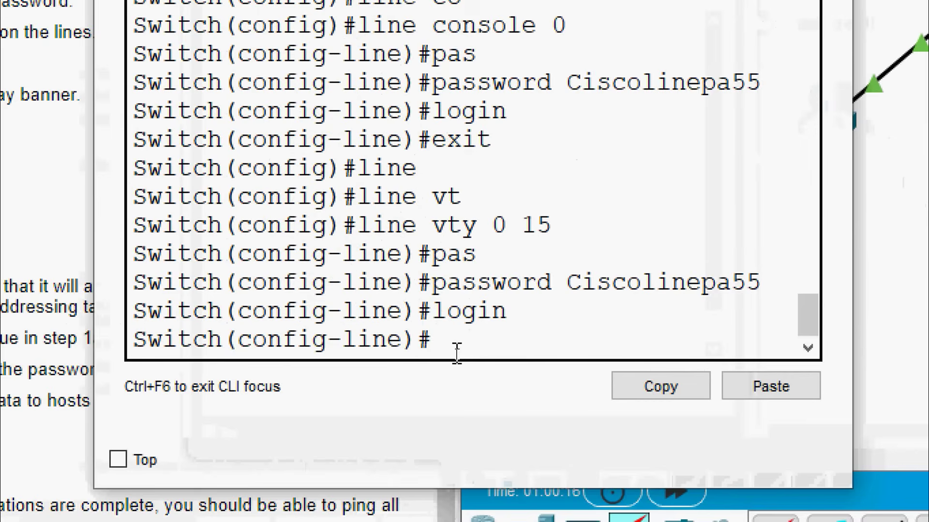
{"action": "type", "text": "end"}
{"action": "key", "text": "Return"}
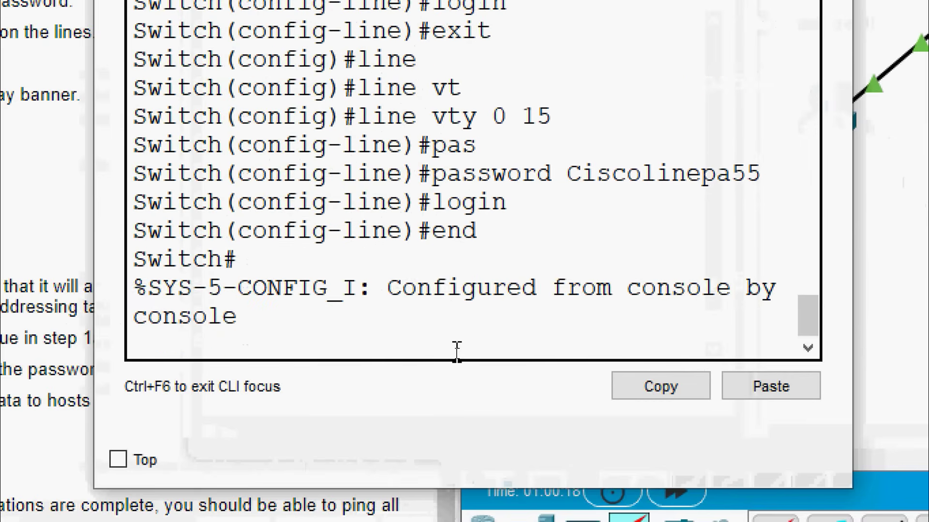
{"action": "key", "text": "Return"}
Step: Copy SW2's running-config to startup-config, accepting the default destination filename
{"action": "type", "text": "s"}
{"action": "key", "text": "BackSpace"}
{"action": "type", "text": "cop"}
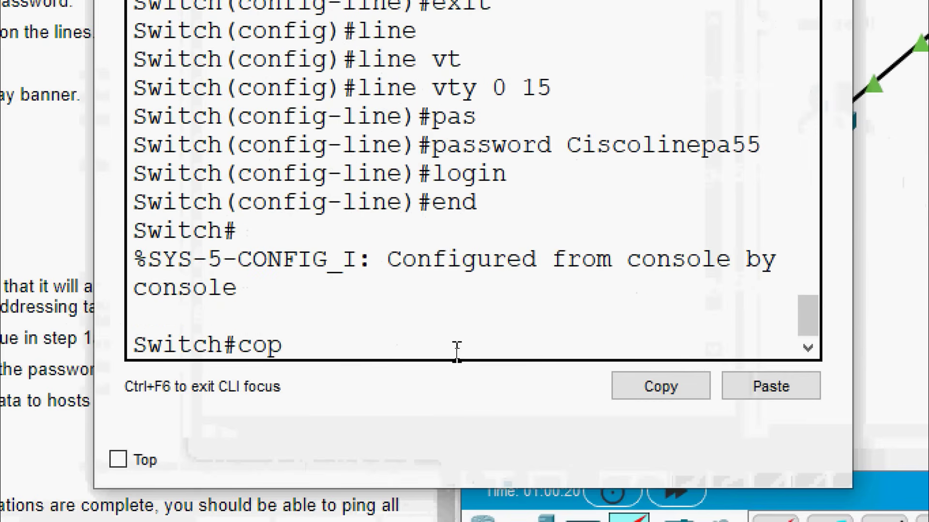
{"action": "key", "text": "Tab"}
{"action": "type", "text": "r"}
{"action": "key", "text": "Tab"}
{"action": "type", "text": "st"}
{"action": "key", "text": "Tab"}
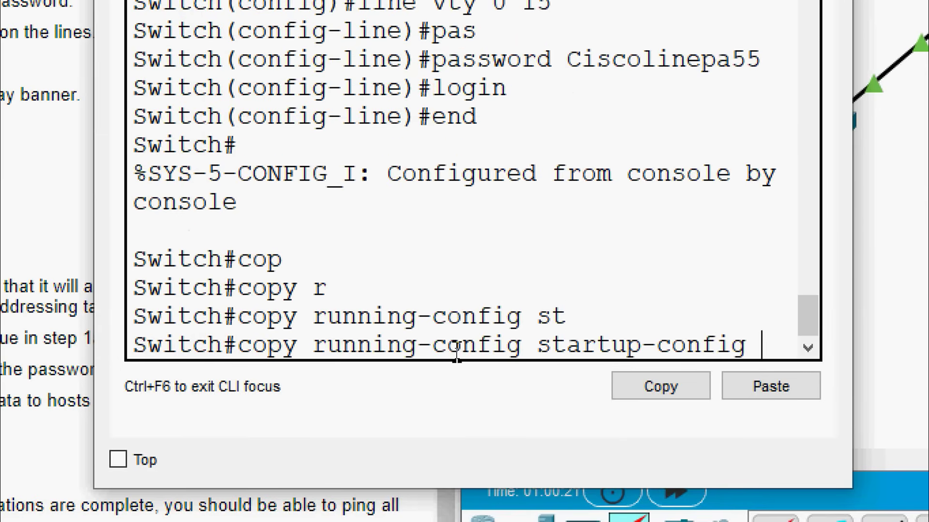
{"action": "key", "text": "Return"}
{"action": "key", "text": "Return"}
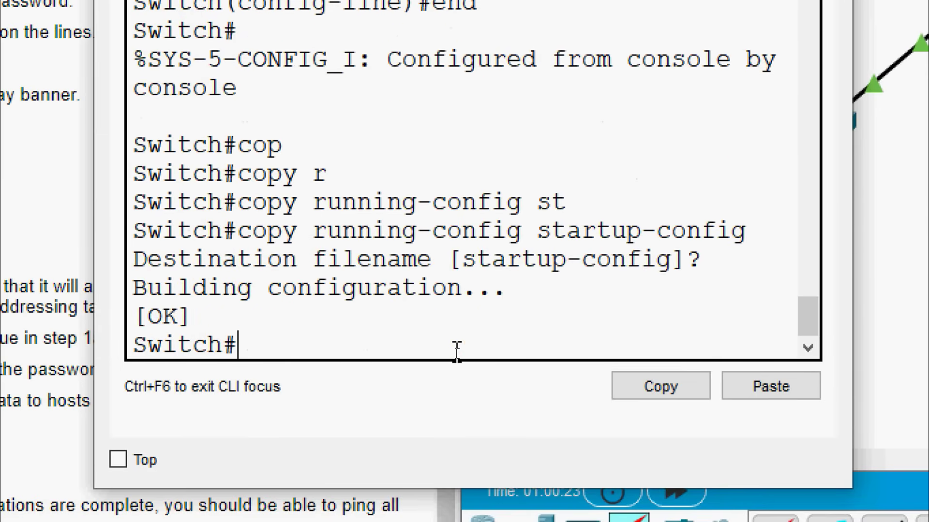
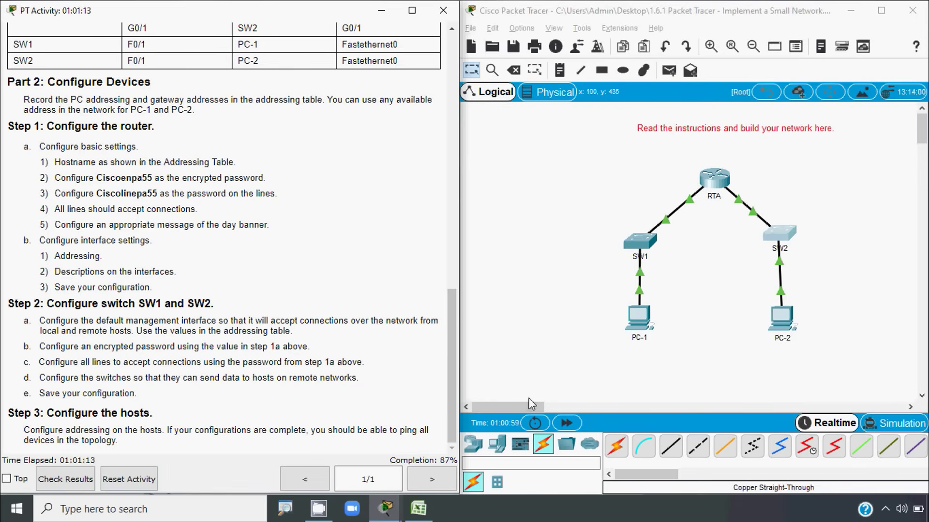
Step: Switch to the Excel addressing table, look up the PC-1 and PC-2 addressing, and return to Packet Tracer
{"action": "left_click", "coordinate": [419, 507]}
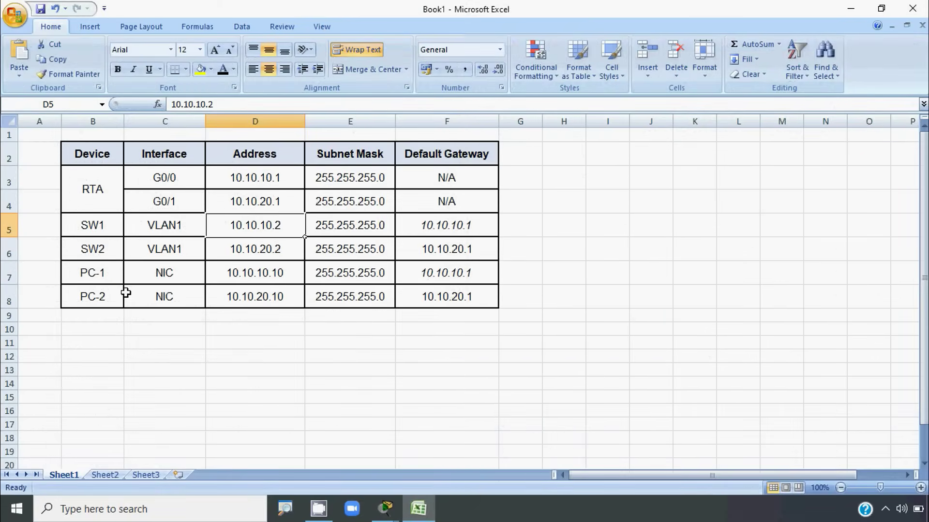
{"action": "left_click", "coordinate": [95, 292]}
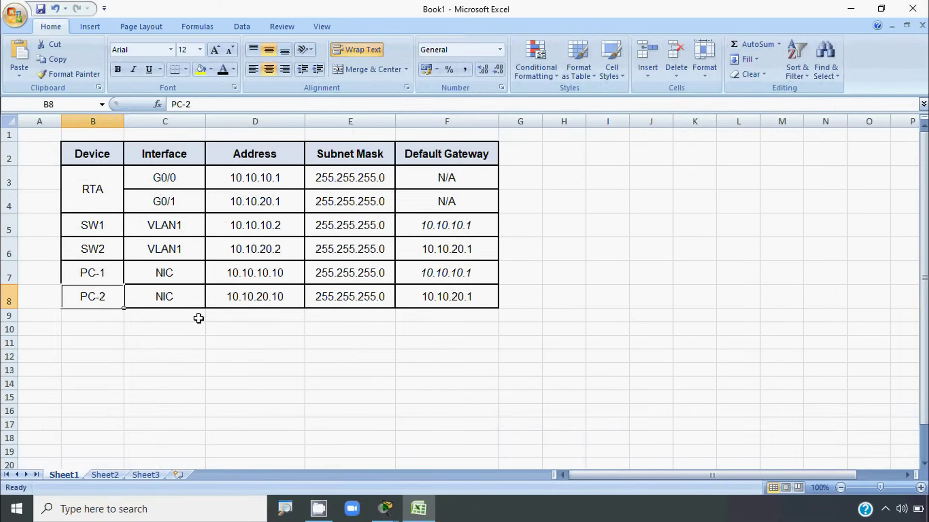
{"action": "left_click", "coordinate": [236, 278]}
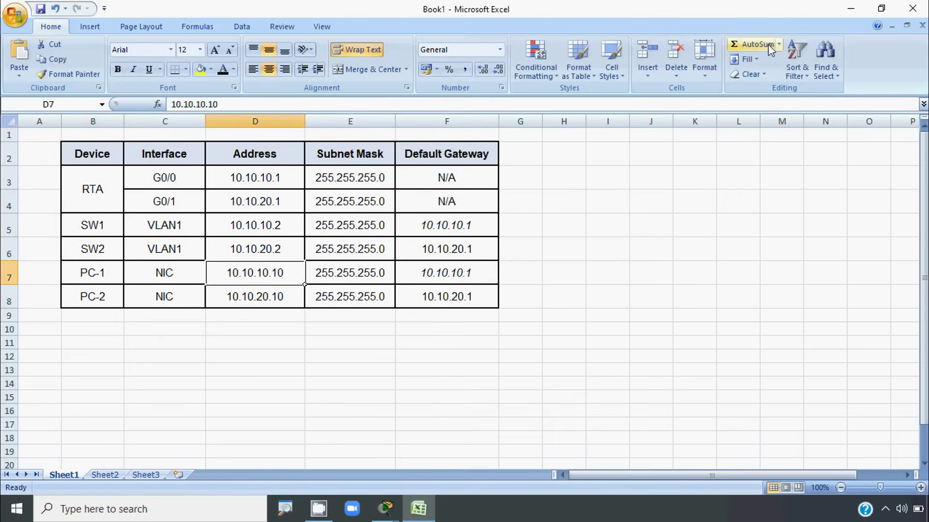
{"action": "left_click", "coordinate": [850, 8]}
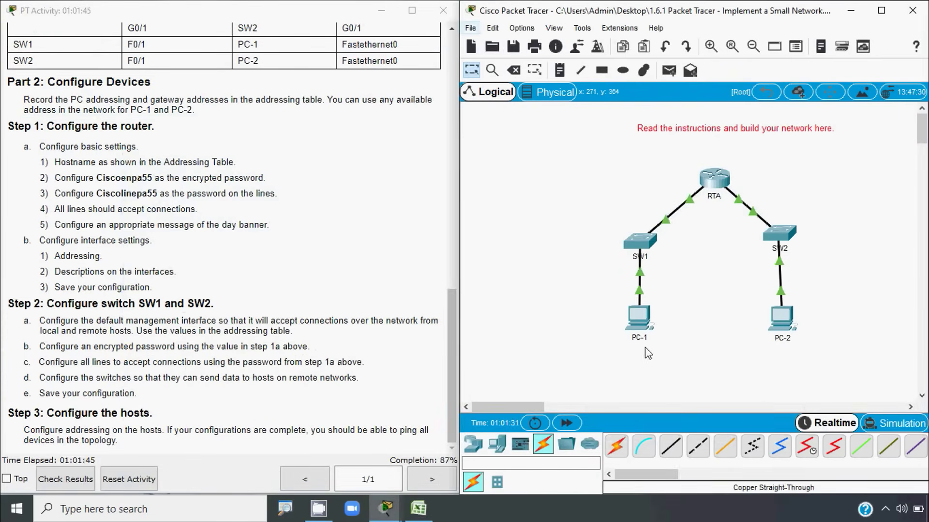
Step: Open PC-1's IP configuration and set the static IP address 10.10.10.10 with subnet mask 255.255.255.0
{"action": "left_click", "coordinate": [640, 319]}
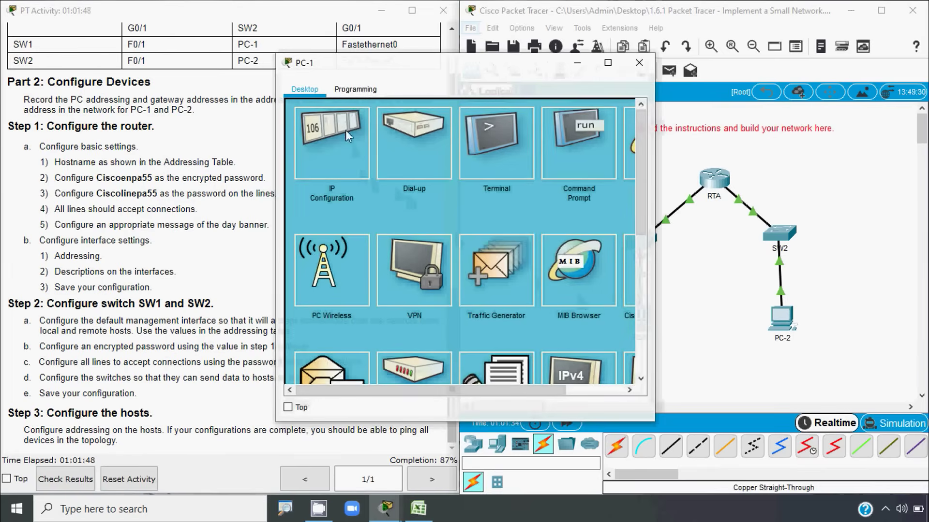
{"action": "left_click", "coordinate": [343, 157]}
{"action": "left_click", "coordinate": [406, 183]}
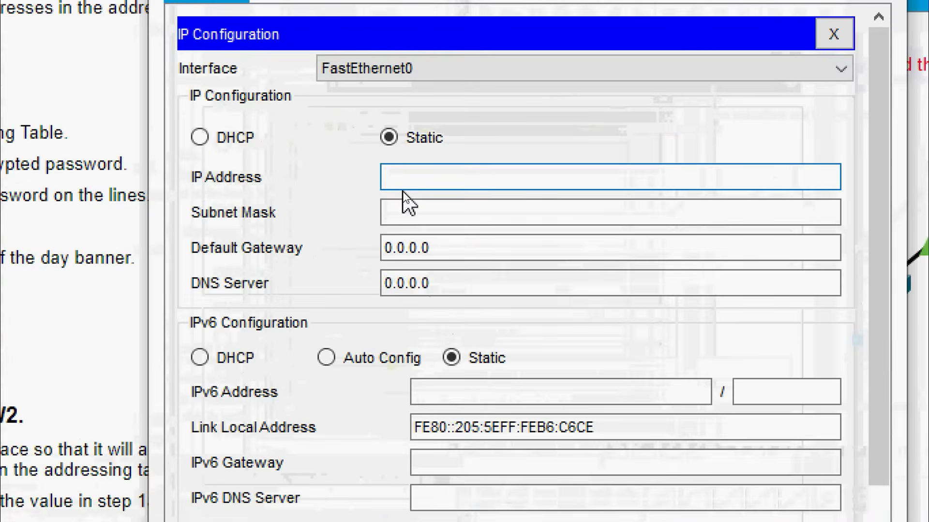
{"action": "type", "text": "10.10.10"}
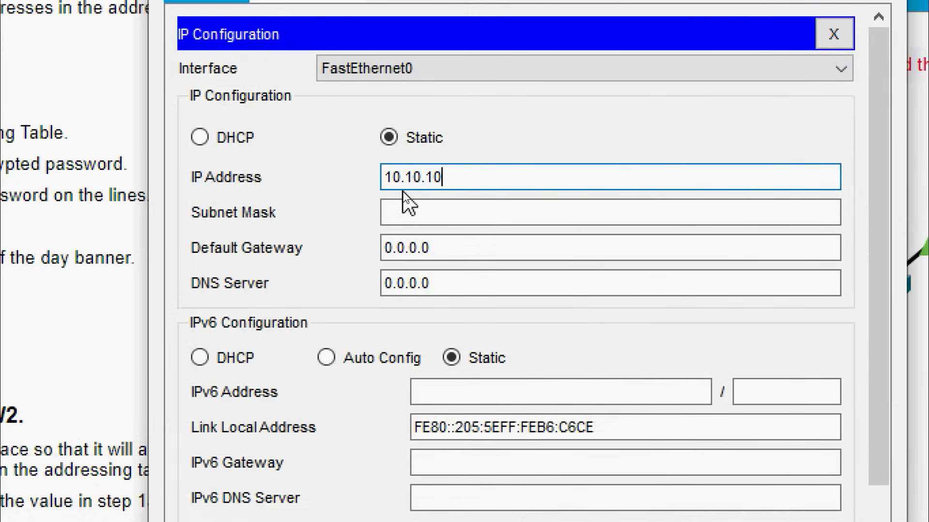
{"action": "type", "text": ".10"}
{"action": "left_click", "coordinate": [411, 211]}
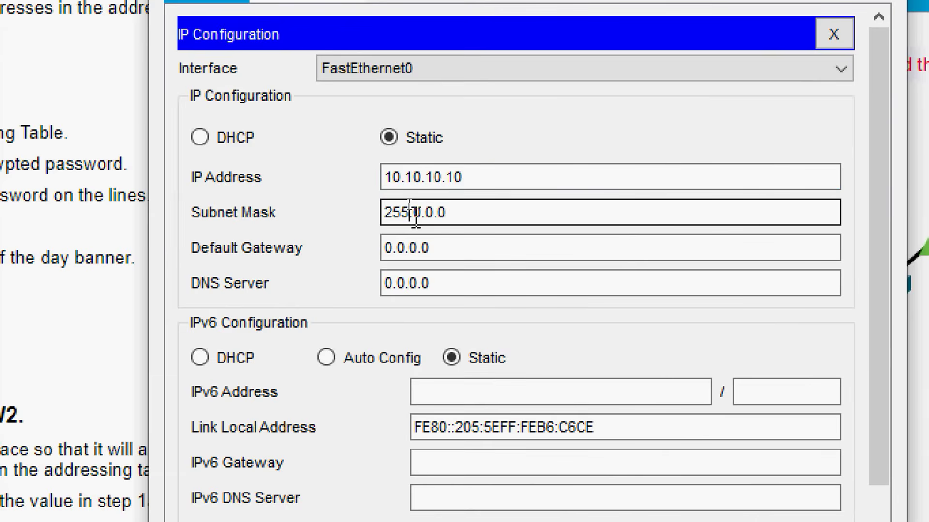
{"action": "left_click_drag", "start_coordinate": [414, 213], "coordinate": [493, 213]}
{"action": "type", "text": "255.255.0"}
{"action": "key", "text": "Tab"}
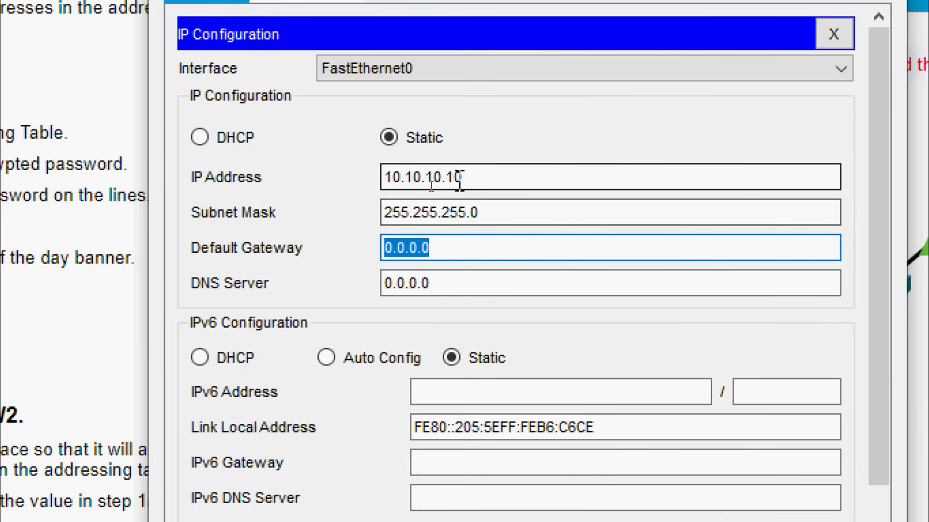
Step: Set PC-1's default gateway to 10.10.10.1 and close the PC-1 window
{"action": "key", "text": "shift+Tab"}
{"action": "key", "text": "shift+Tab"}
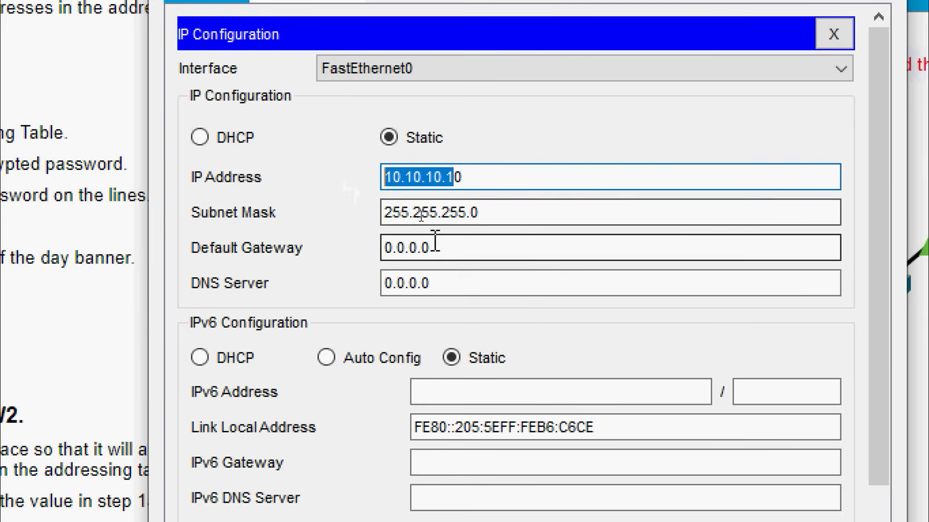
{"action": "key", "text": "Tab"}
{"action": "key", "text": "Tab"}
{"action": "type", "text": "10.10.10.1"}
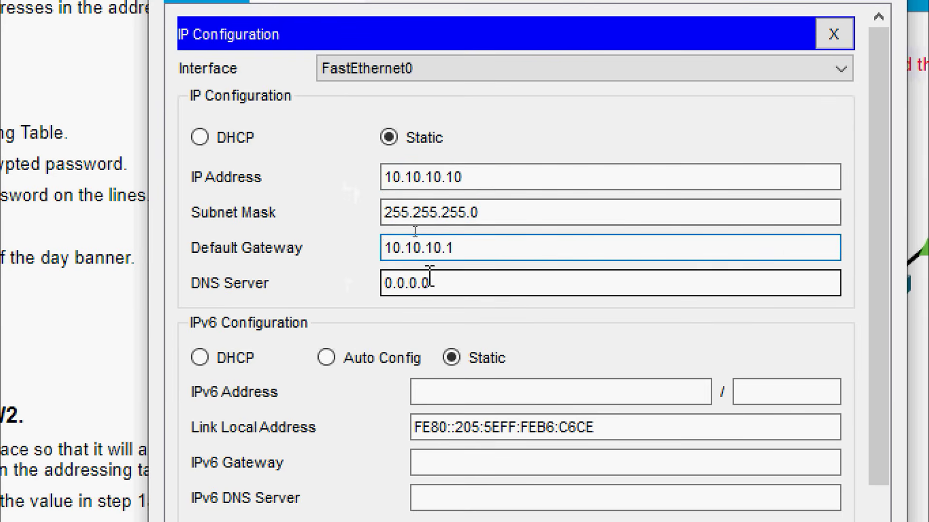
{"action": "left_click_drag", "start_coordinate": [460, 248], "coordinate": [305, 248]}
{"action": "left_click", "coordinate": [482, 249]}
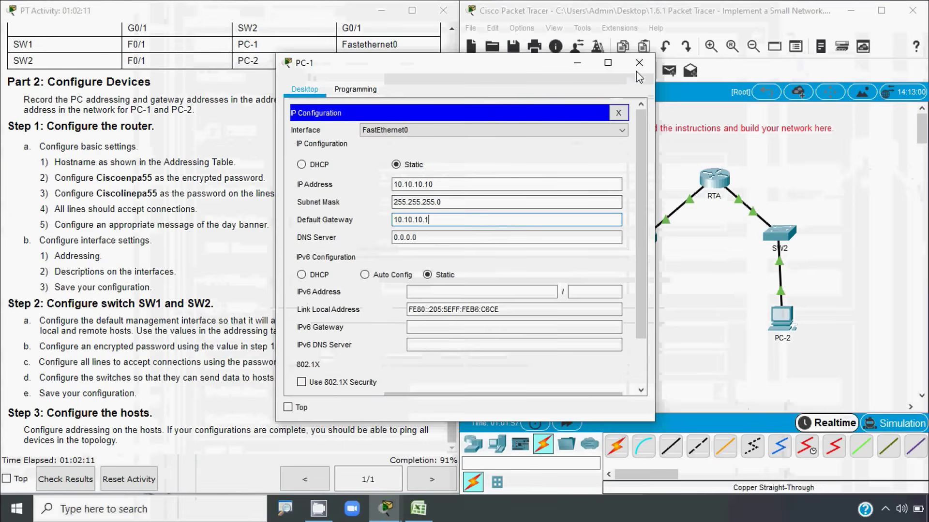
{"action": "left_click", "coordinate": [639, 63]}
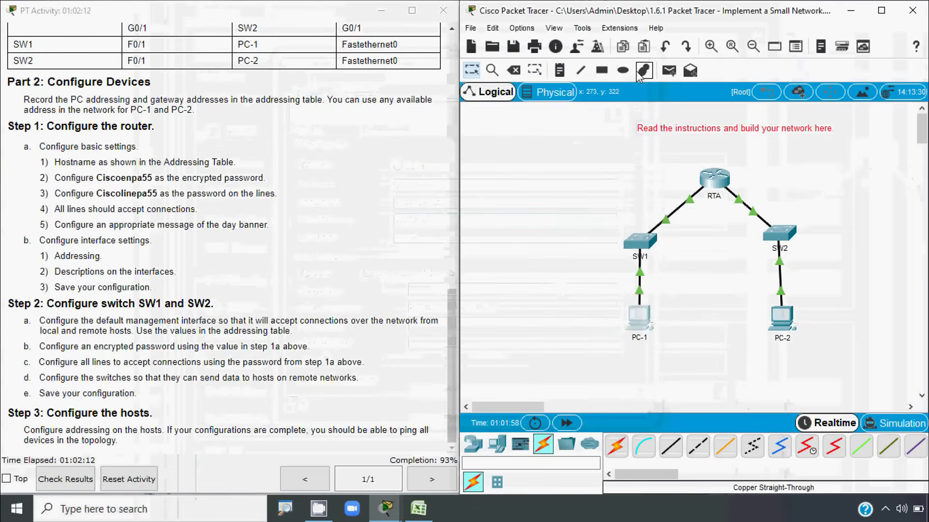
Step: Open PC-2's IP configuration and set its static IP address to 10.10.20.10
{"action": "left_click", "coordinate": [782, 323]}
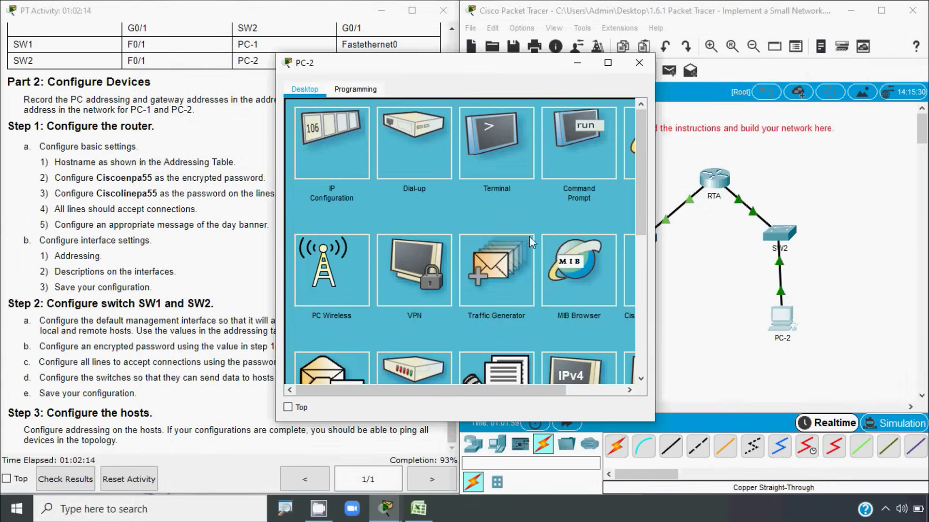
{"action": "left_click", "coordinate": [332, 145]}
{"action": "left_click", "coordinate": [407, 183]}
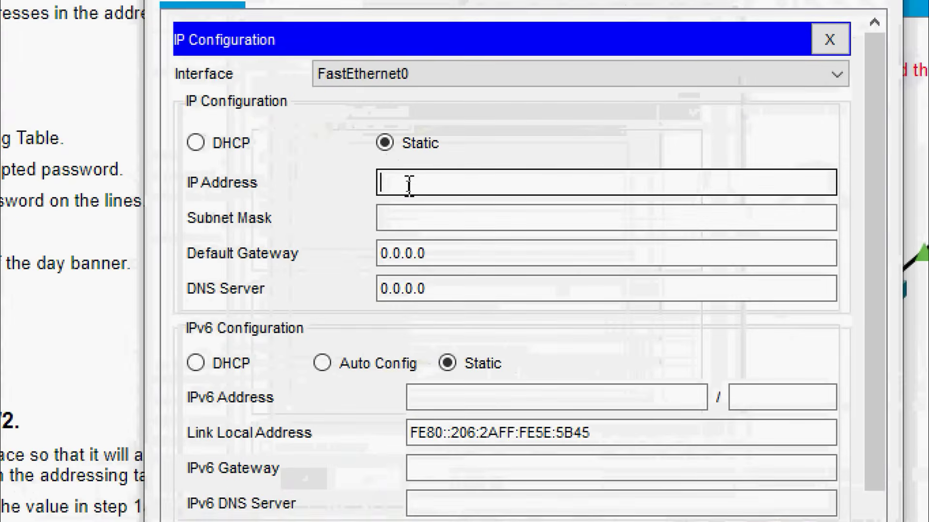
{"action": "type", "text": "10.10.10.1"}
{"action": "key", "text": "Delete"}
{"action": "type", "text": "2"}
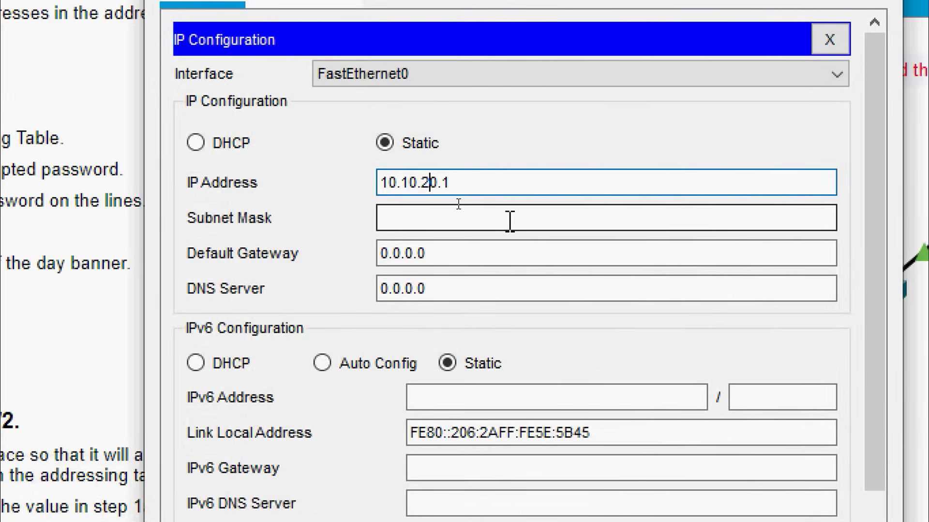
{"action": "type", "text": "0"}
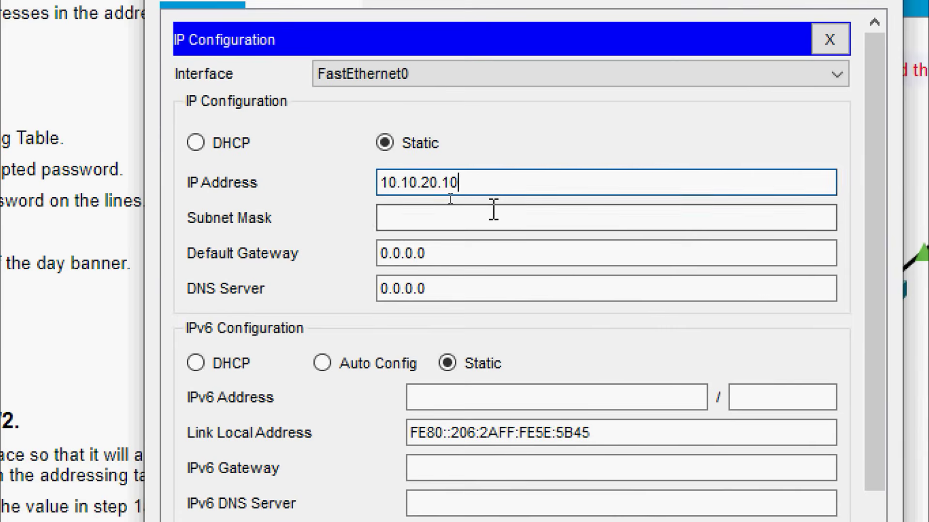
Step: Set PC-2's subnet mask to 255.255.255.0 and its default gateway to 10.10.20.1
{"action": "left_click", "coordinate": [492, 211]}
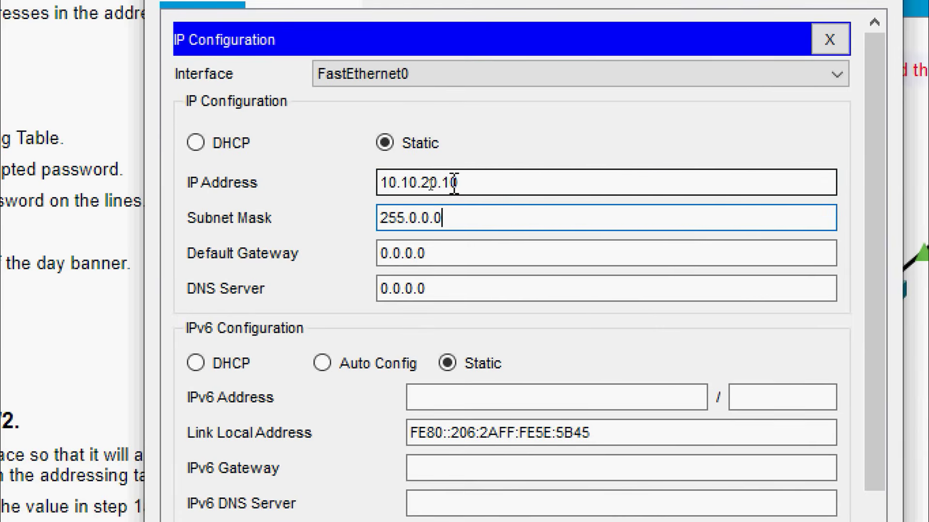
{"action": "left_click_drag", "start_coordinate": [450, 187], "coordinate": [324, 182]}
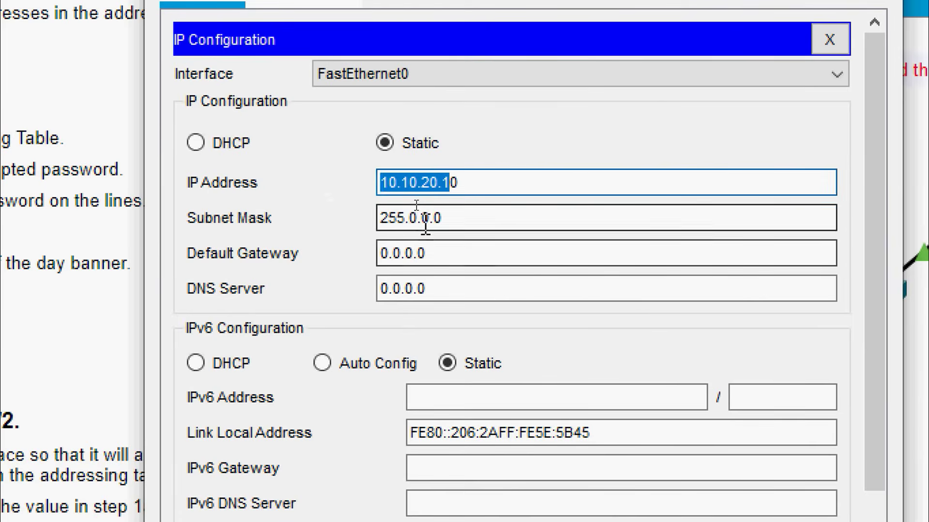
{"action": "left_click_drag", "start_coordinate": [411, 217], "coordinate": [472, 208]}
{"action": "type", "text": "255.255"}
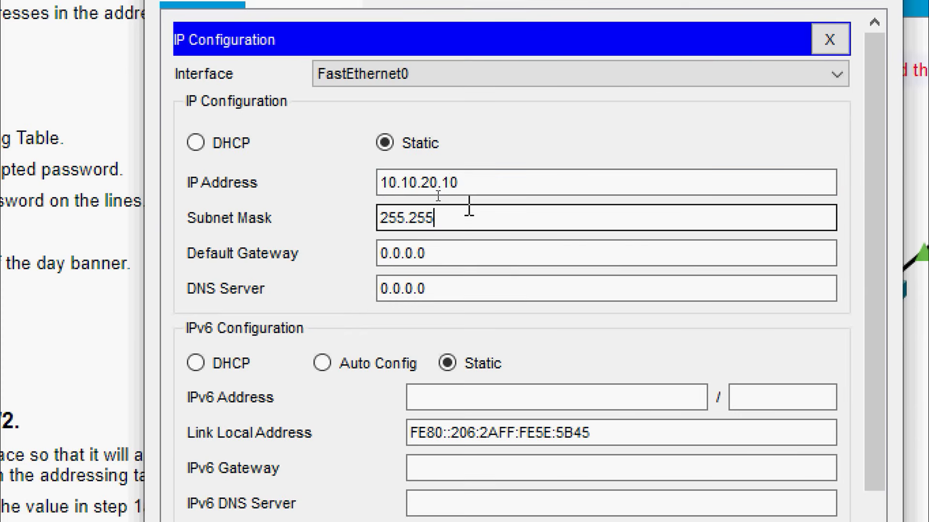
{"action": "type", "text": ".255.0"}
{"action": "key", "text": "Tab"}
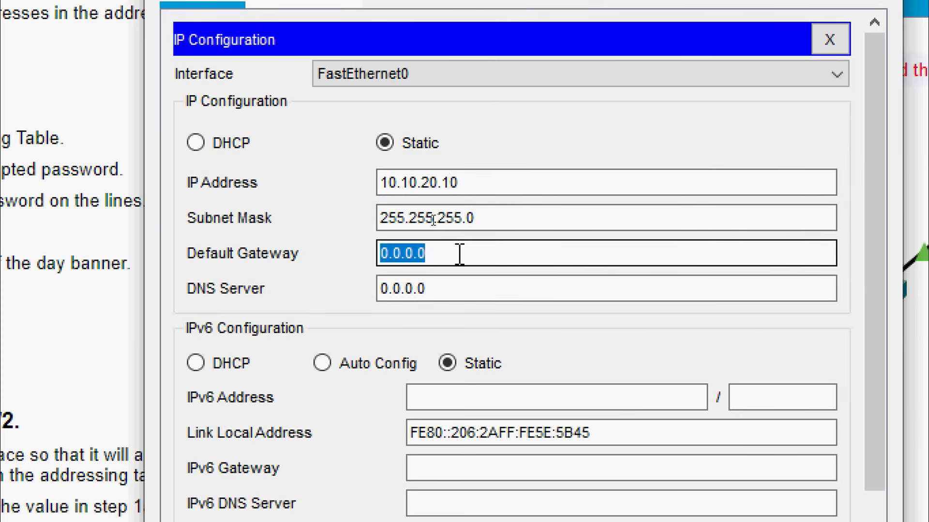
{"action": "type", "text": "10.10.20.1"}
{"action": "left_click", "coordinate": [465, 282]}
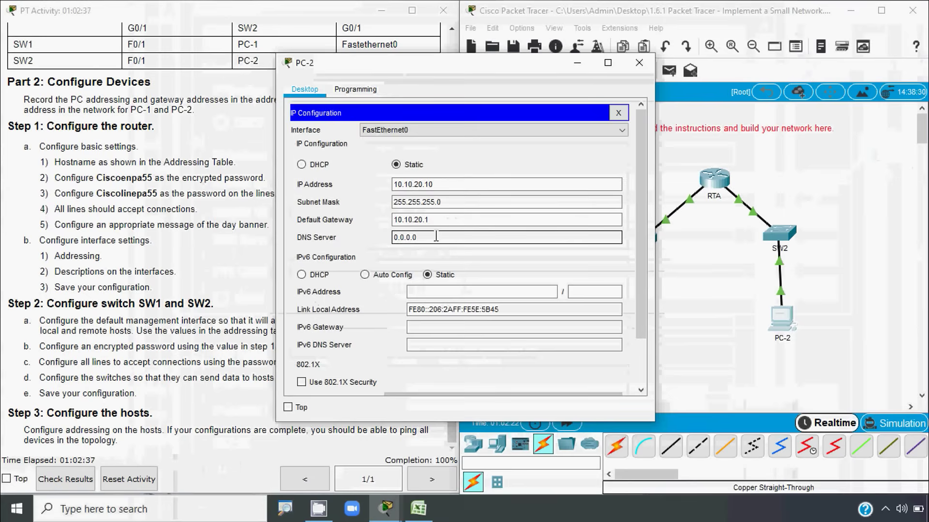
Step: Close the PC-2 window and ping PC-2 at 10.10.20.10 from PC-1's command prompt
{"action": "left_click", "coordinate": [639, 63]}
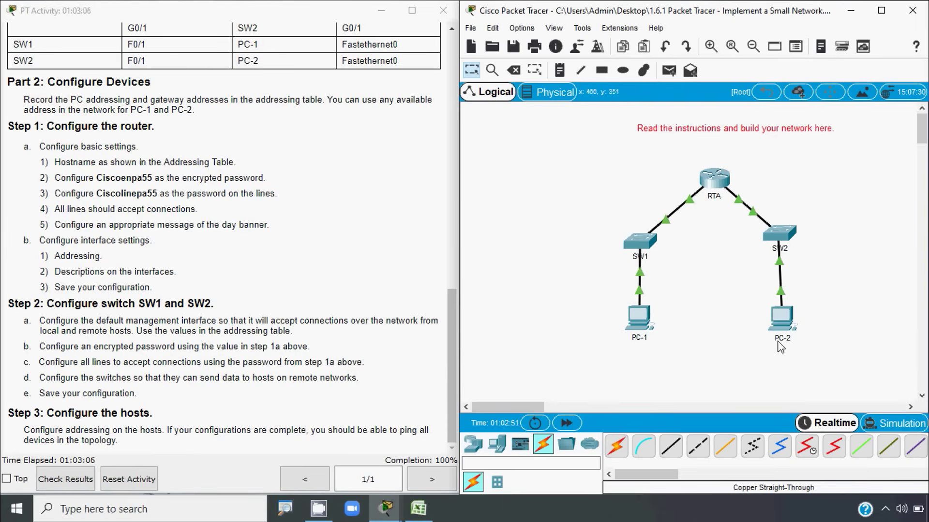
{"action": "left_click", "coordinate": [639, 319]}
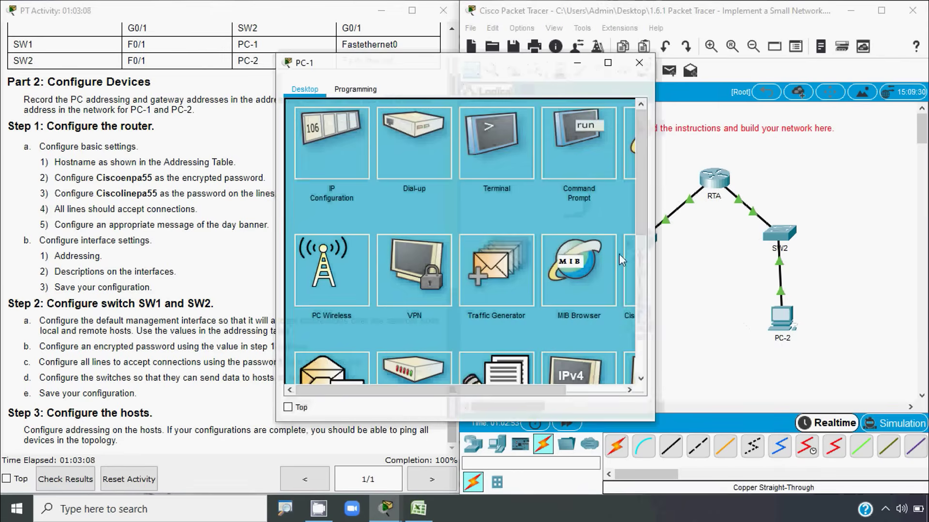
{"action": "left_click", "coordinate": [562, 163]}
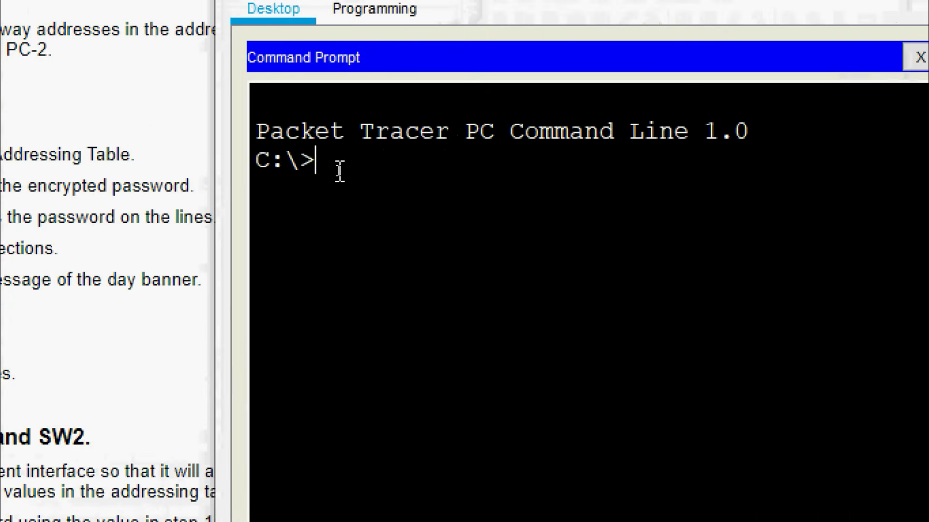
{"action": "type", "text": "ping "}
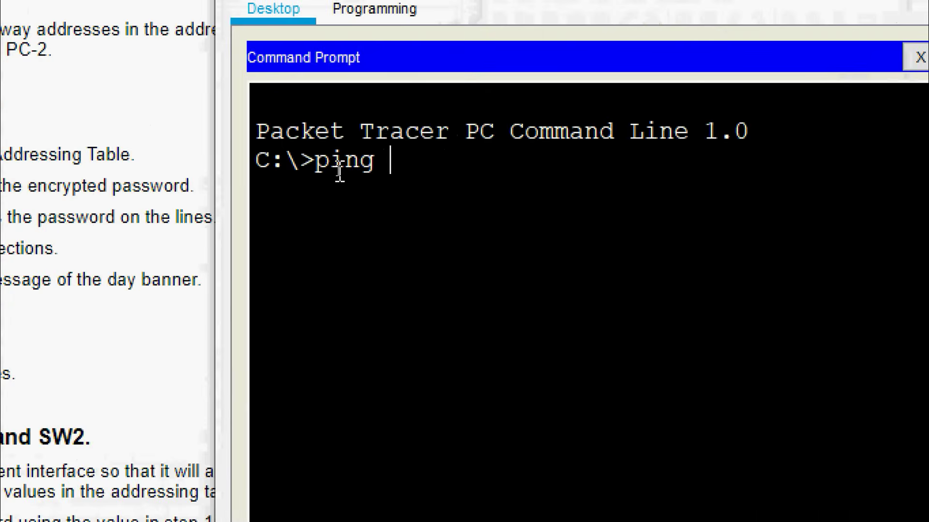
{"action": "type", "text": "10.10."}
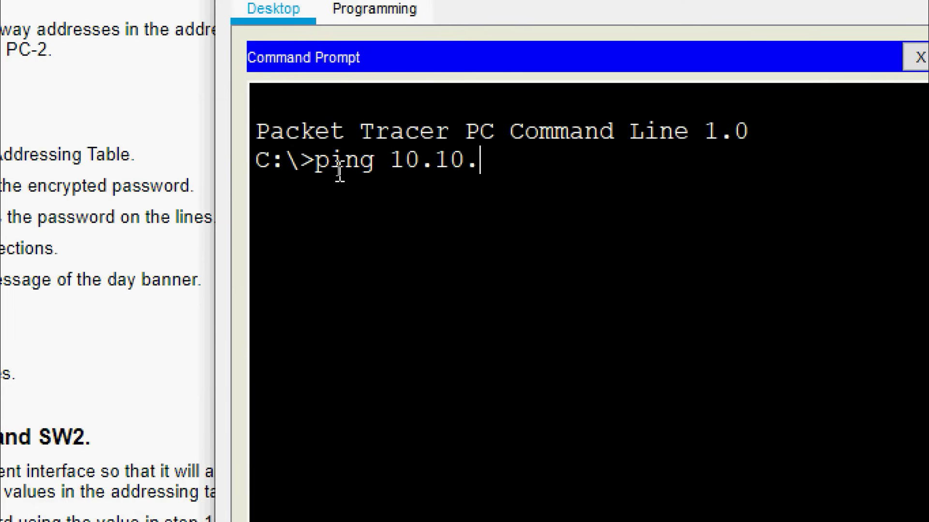
{"action": "type", "text": "20.10"}
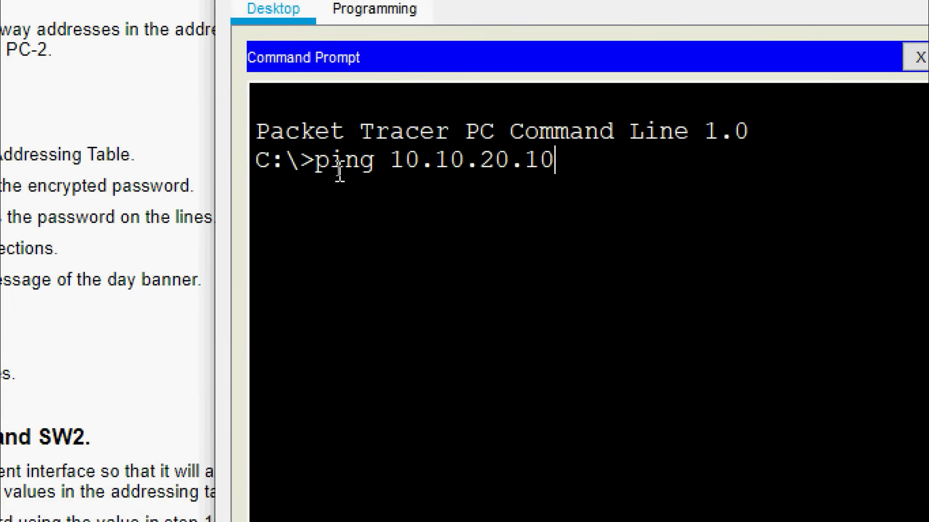
{"action": "key", "text": "Return"}
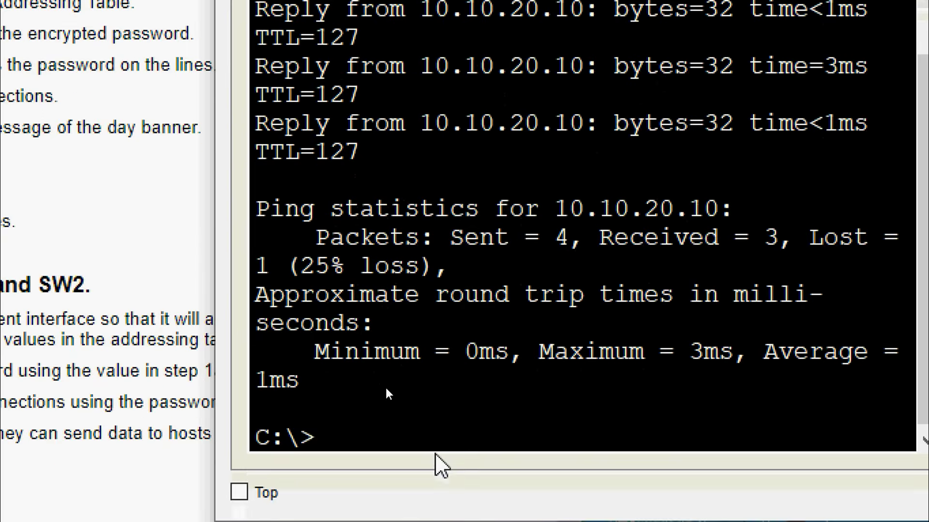
Step: Ping RTA's gateway address on the PC-2 network, 10.10.20.1, from PC-1
{"action": "key", "text": "Up"}
{"action": "key", "text": "BackSpace"}
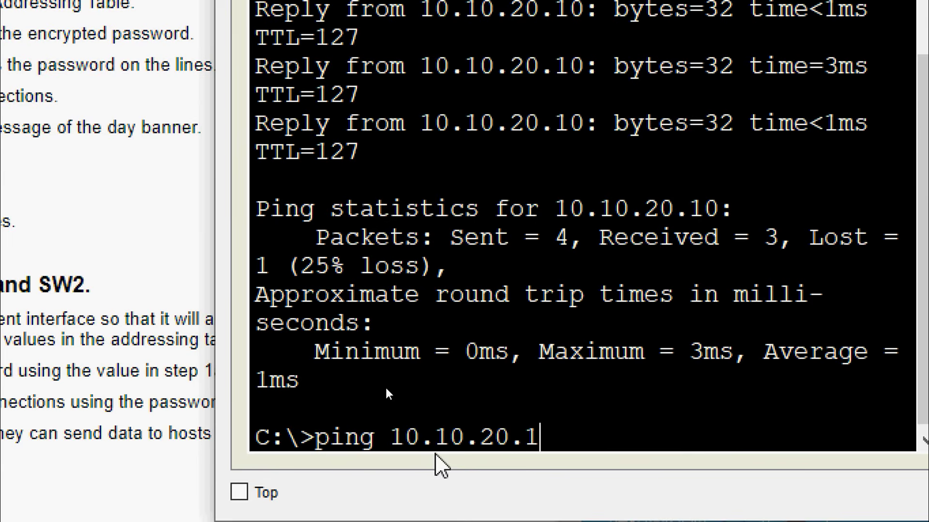
{"action": "key", "text": "Return"}
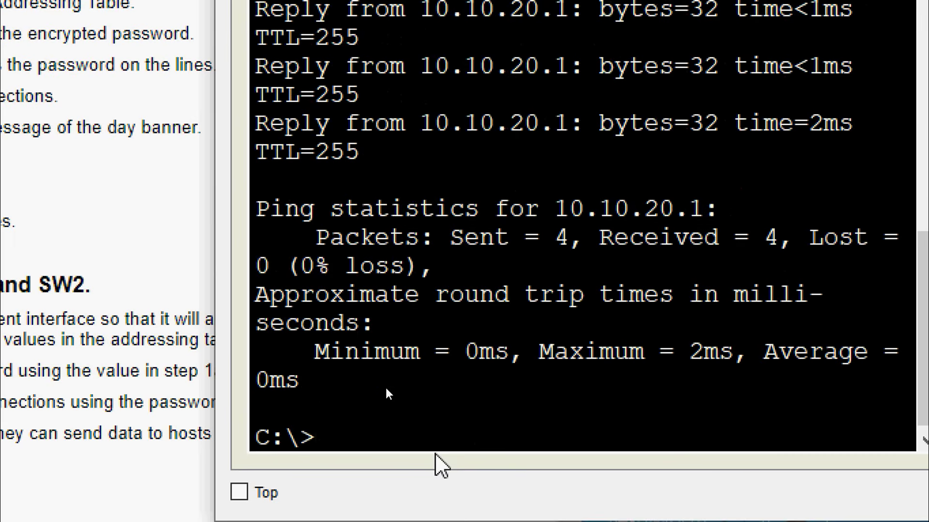
Step: Ping PC-1's own default gateway, 10.10.10.1, by editing the previous ping command
{"action": "key", "text": "Up"}
{"action": "key", "text": "Left"}
{"action": "key", "text": "Left"}
{"action": "key", "text": "Left"}
{"action": "key", "text": "BackSpace"}
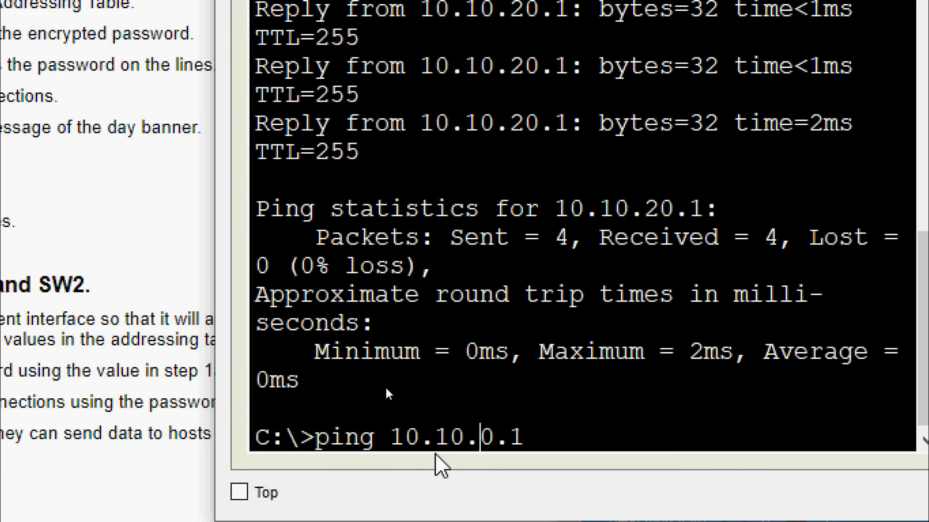
{"action": "type", "text": "1"}
{"action": "key", "text": "Return"}
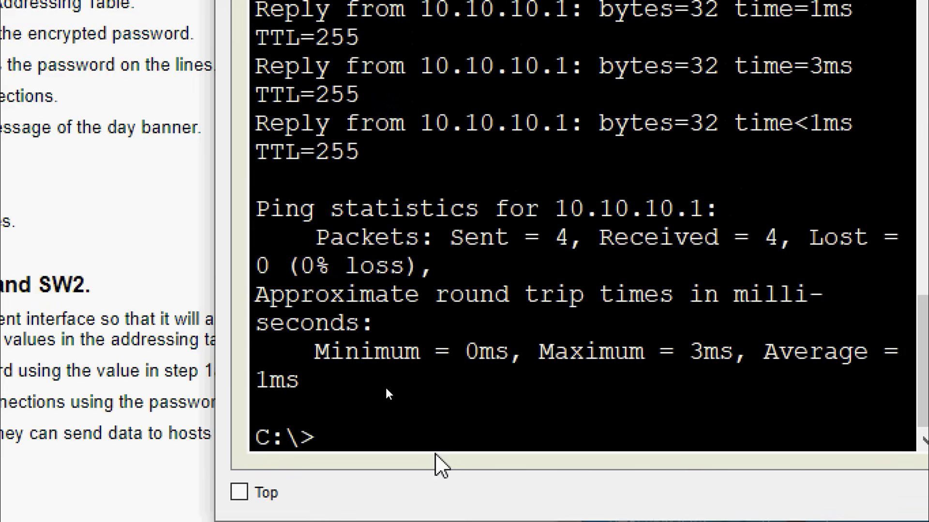
Step: Ping the SW1 management address 10.10.10.2 from PC-1
{"action": "key", "text": "Up"}
{"action": "key", "text": "BackSpace"}
{"action": "type", "text": "2"}
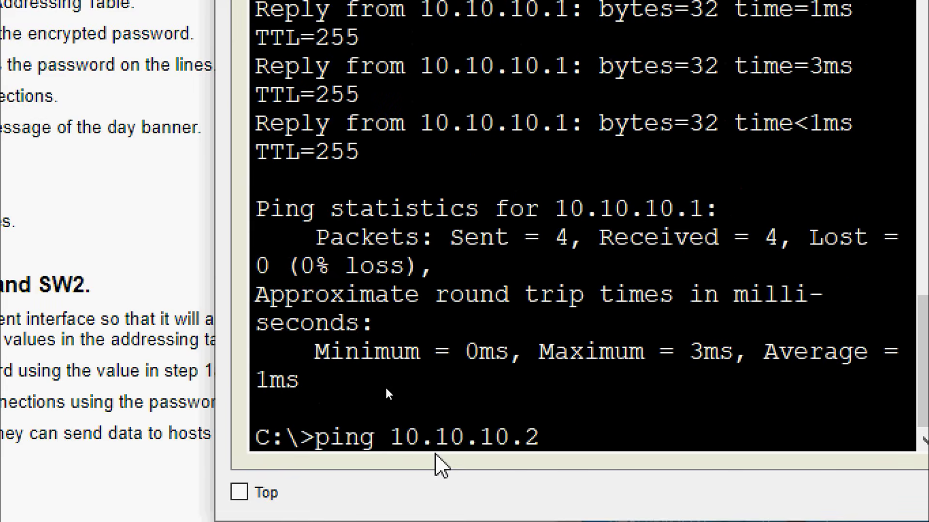
{"action": "key", "text": "Return"}
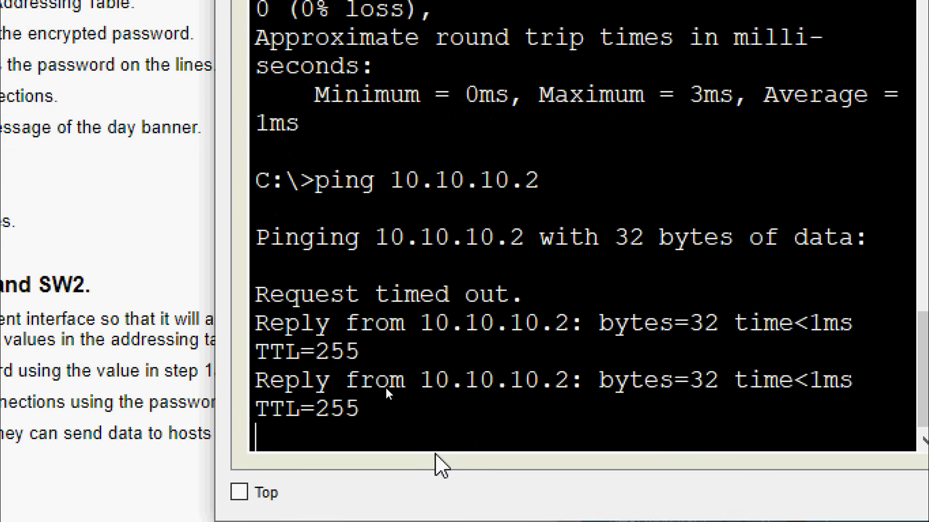
Step: Ping the SW2 management address 10.10.20.2 from PC-1, and run the same ping a second time
{"action": "key", "text": "Up"}
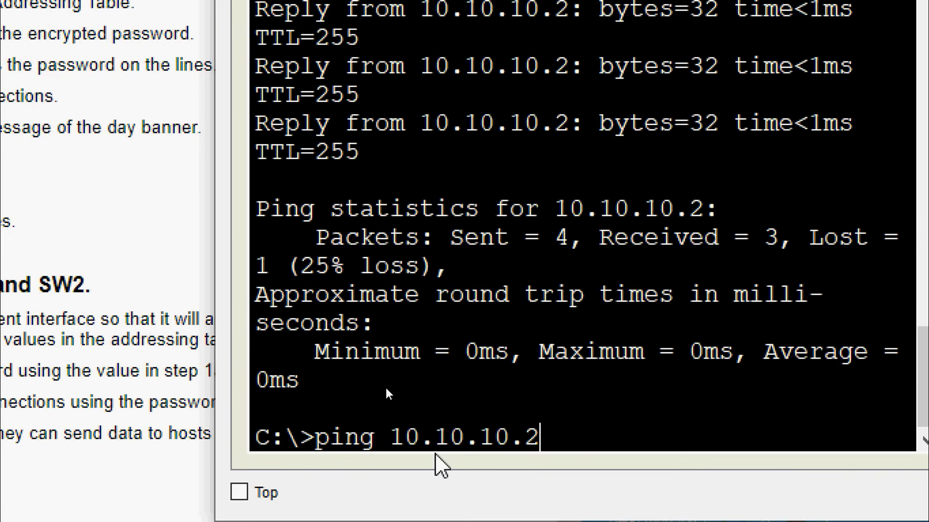
{"action": "key", "text": "Left"}
{"action": "key", "text": "Left"}
{"action": "key", "text": "Left"}
{"action": "key", "text": "BackSpace"}
{"action": "type", "text": "2"}
{"action": "key", "text": "Return"}
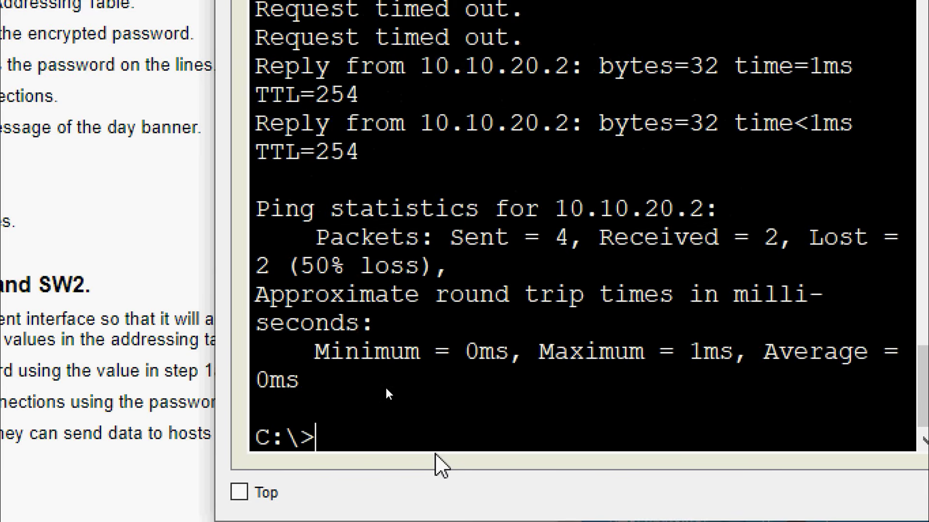
{"action": "key", "text": "Up"}
{"action": "key", "text": "Return"}
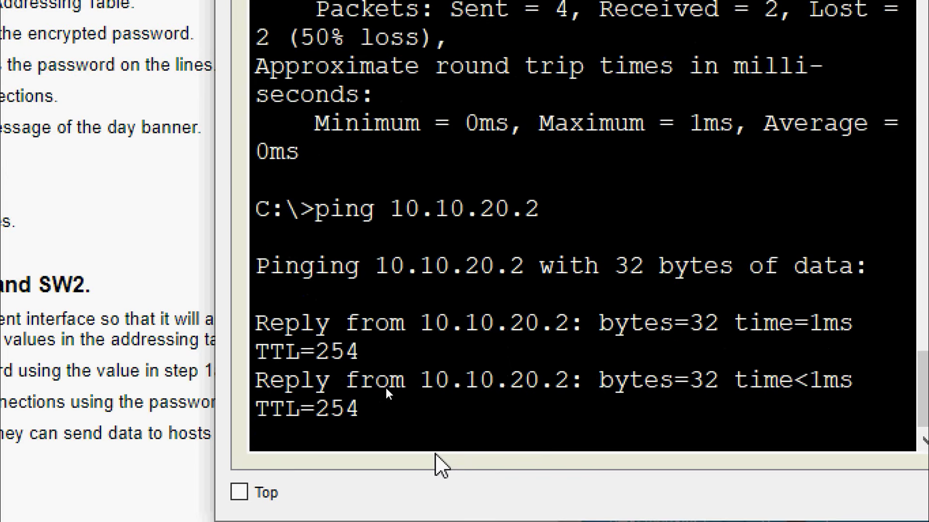